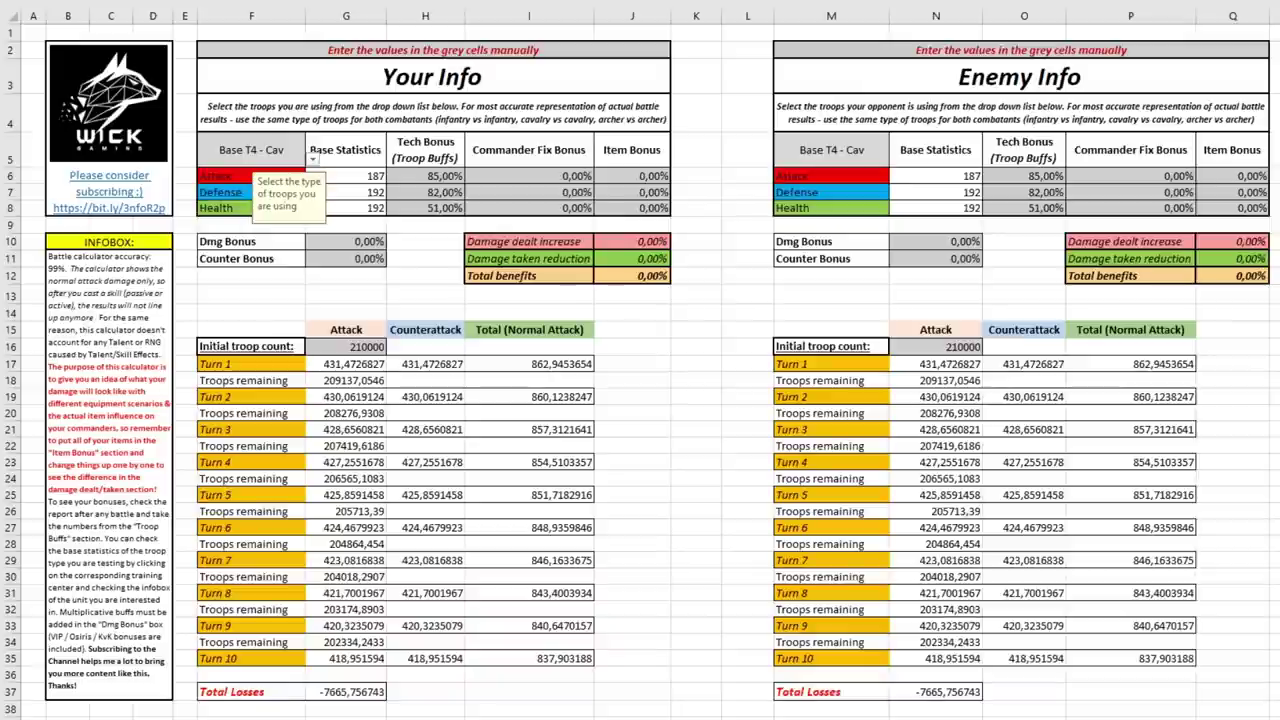
# Review your base attack, defense and health statistics, and compare the Turn 1 normal attack totals of both armies.
pyautogui.hotkey('alt', 'Tab')
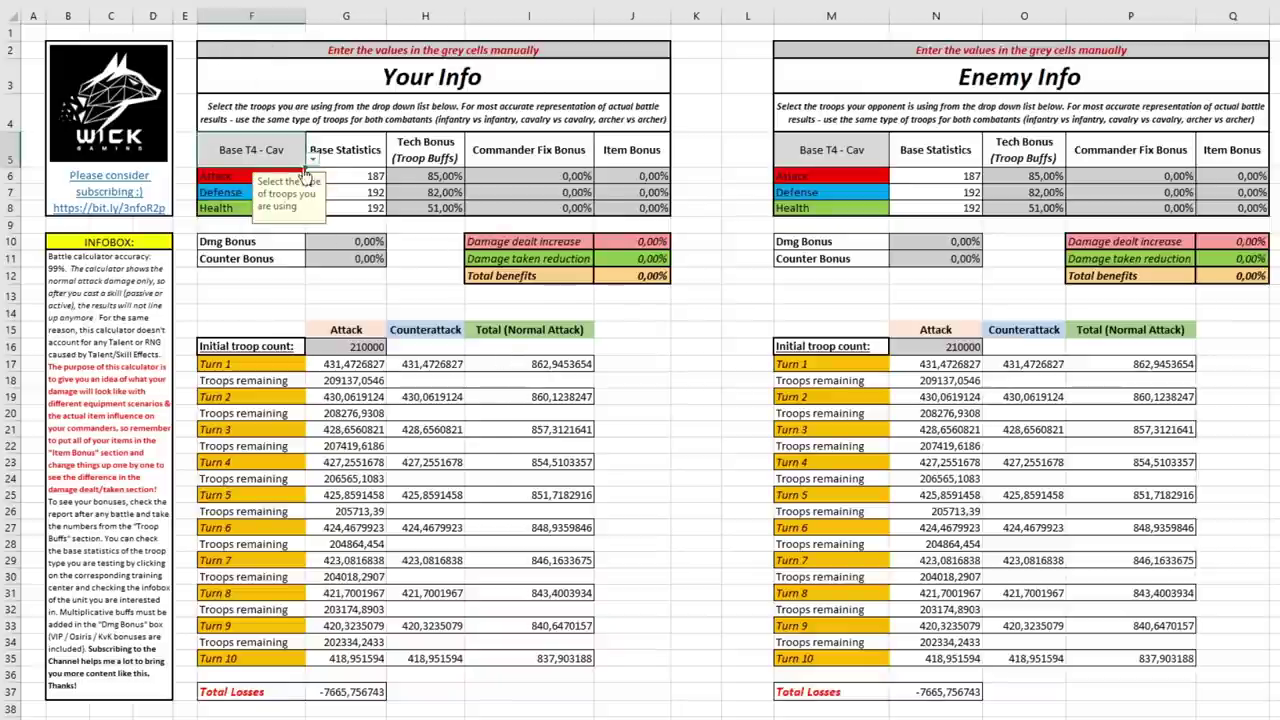
pyautogui.click(376, 157)
pyautogui.click(367, 178)
pyautogui.click(368, 194)
pyautogui.click(365, 209)
pyautogui.click(495, 372)
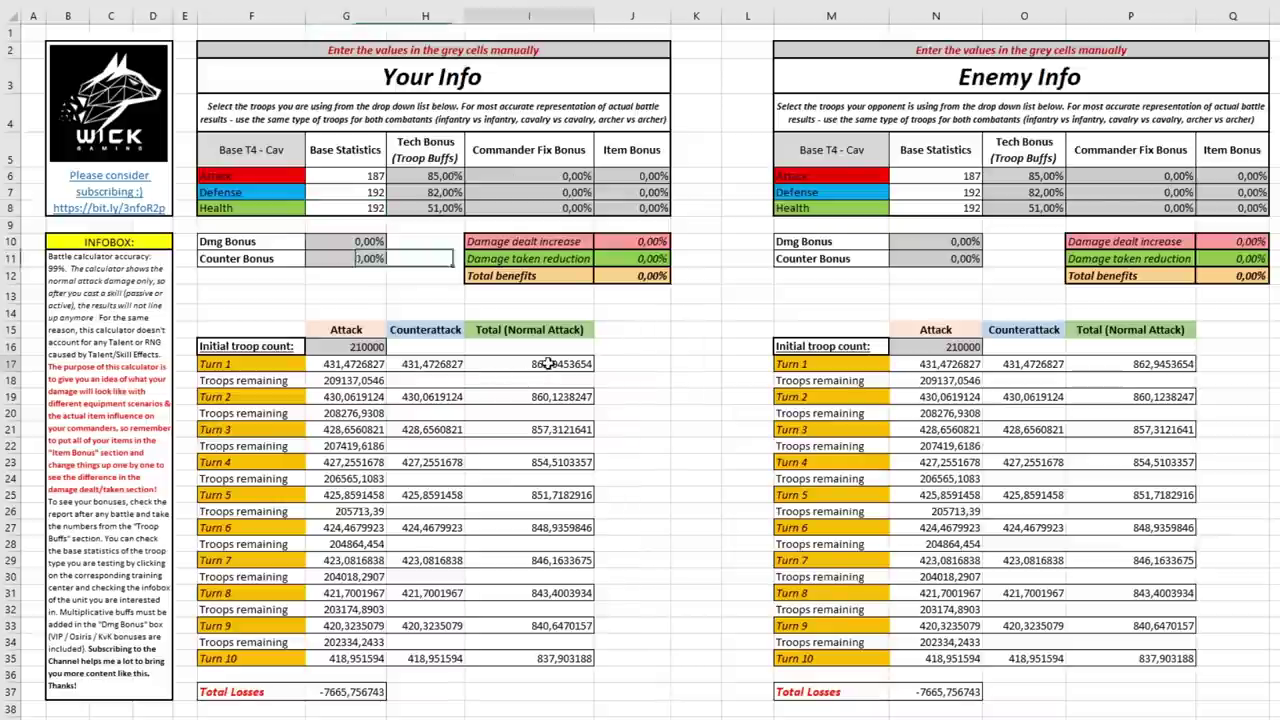
pyautogui.click(1188, 362)
pyautogui.click(552, 365)
pyautogui.click(1158, 366)
pyautogui.click(550, 364)
pyautogui.click(1138, 364)
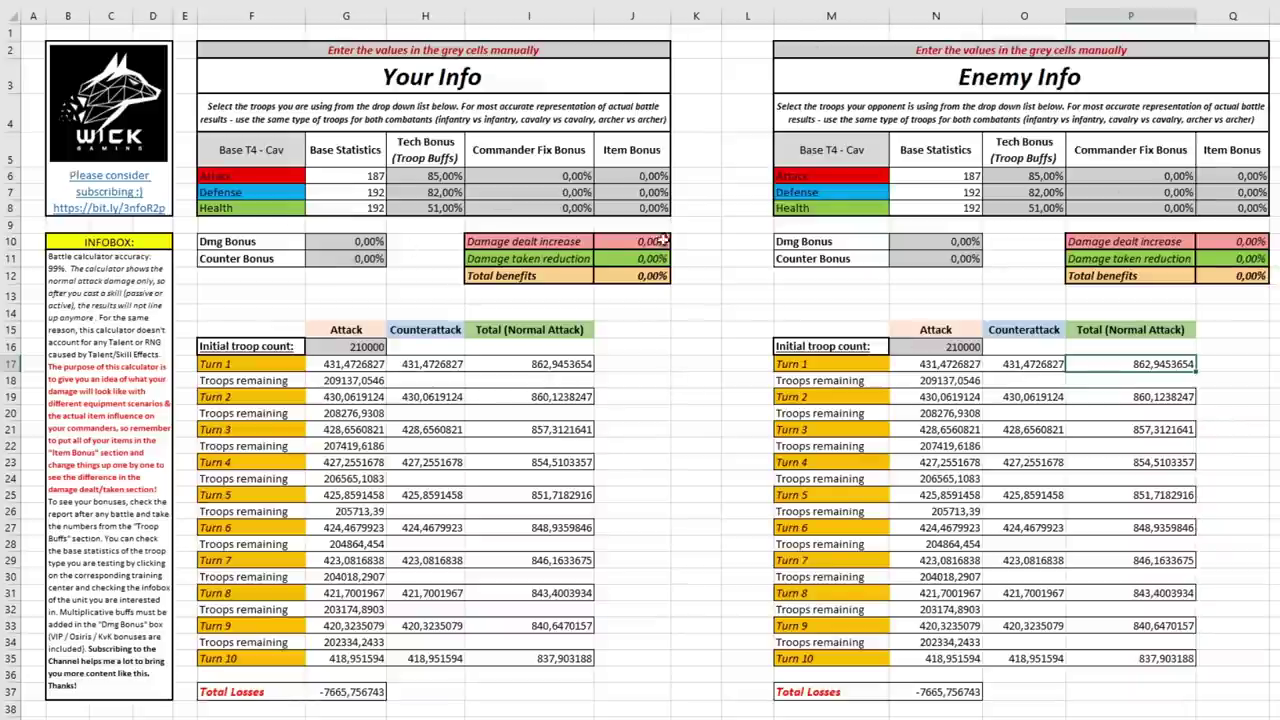
# Compare the Total Losses of your army with those of the enemy army.
pyautogui.click(338, 694)
pyautogui.click(955, 697)
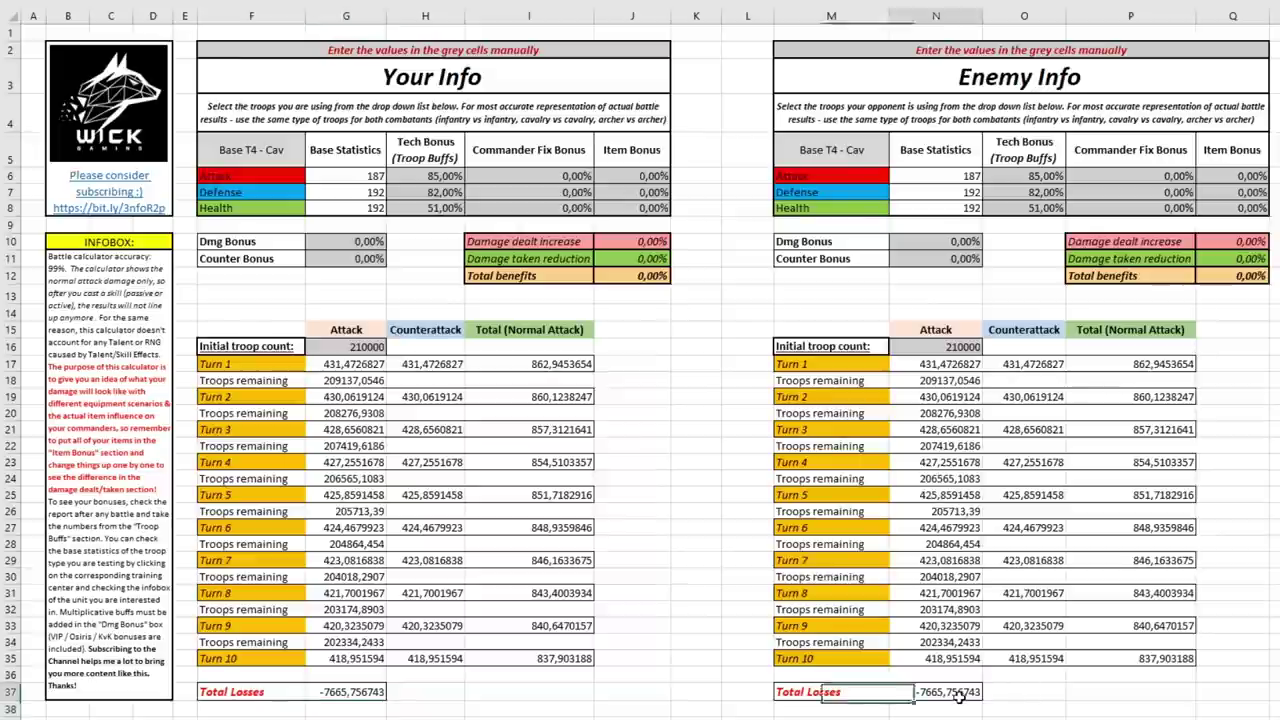
pyautogui.click(338, 699)
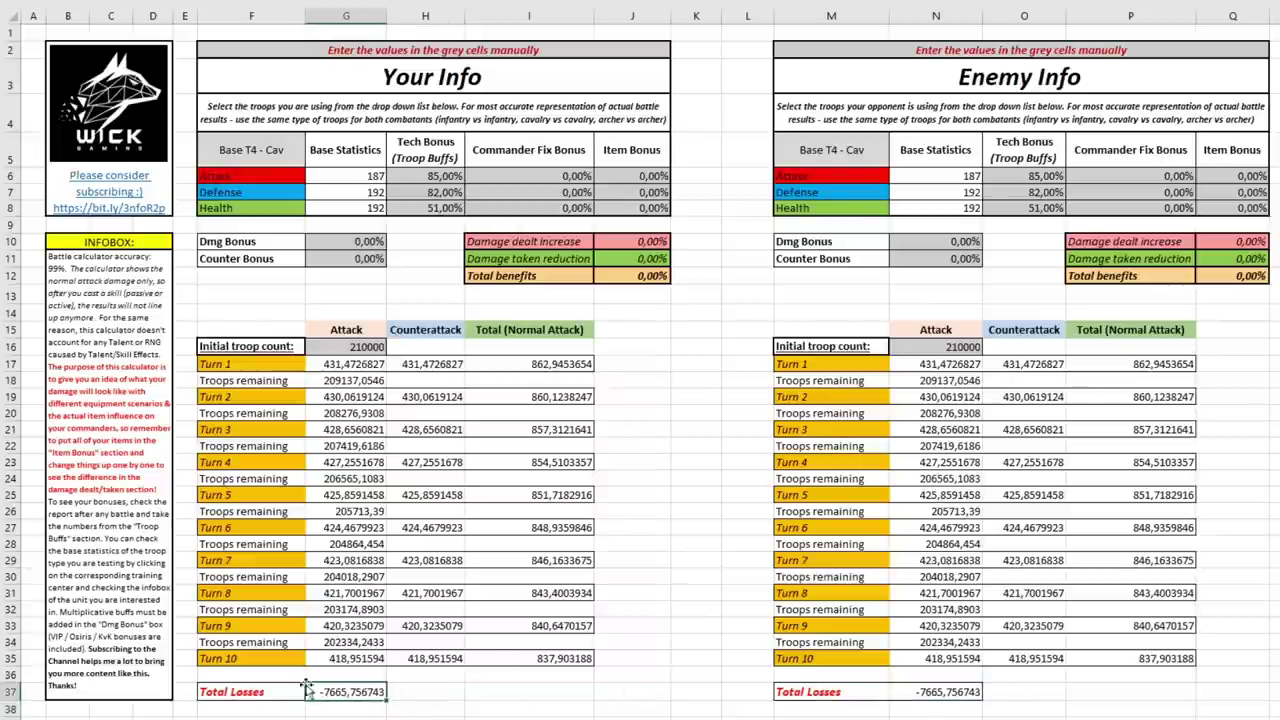
pyautogui.click(928, 694)
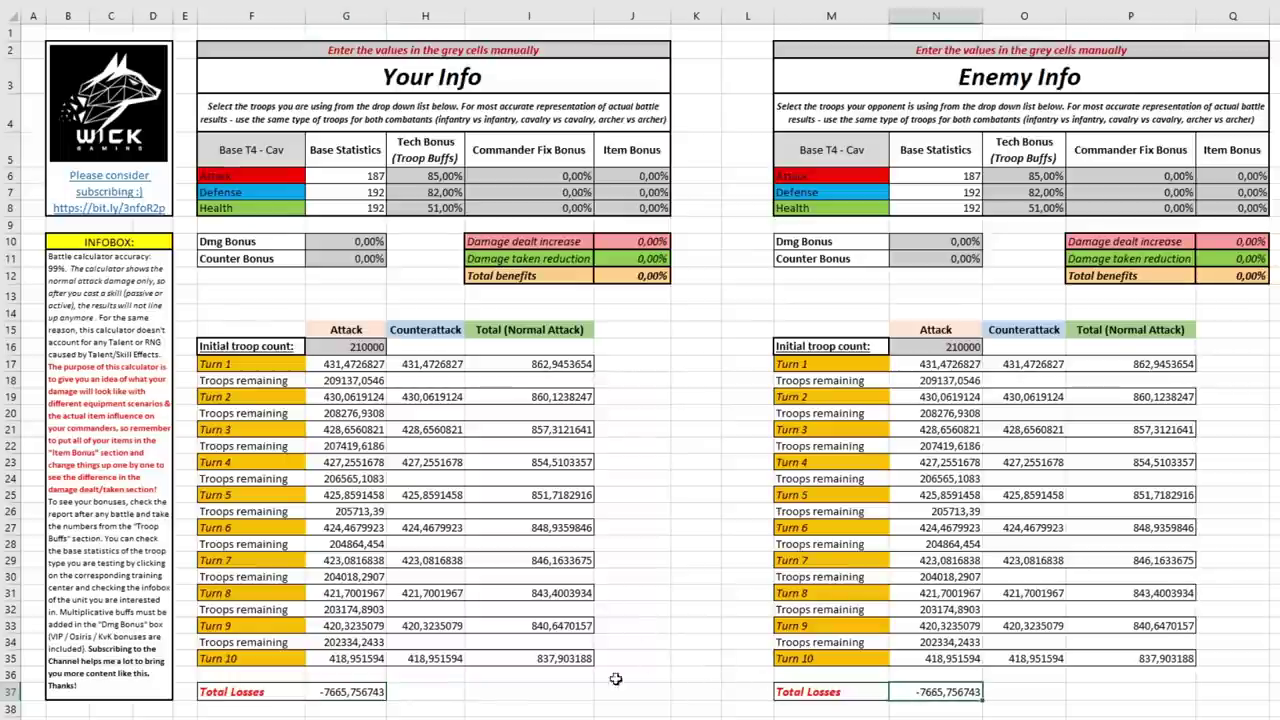
pyautogui.click(350, 700)
pyautogui.click(938, 690)
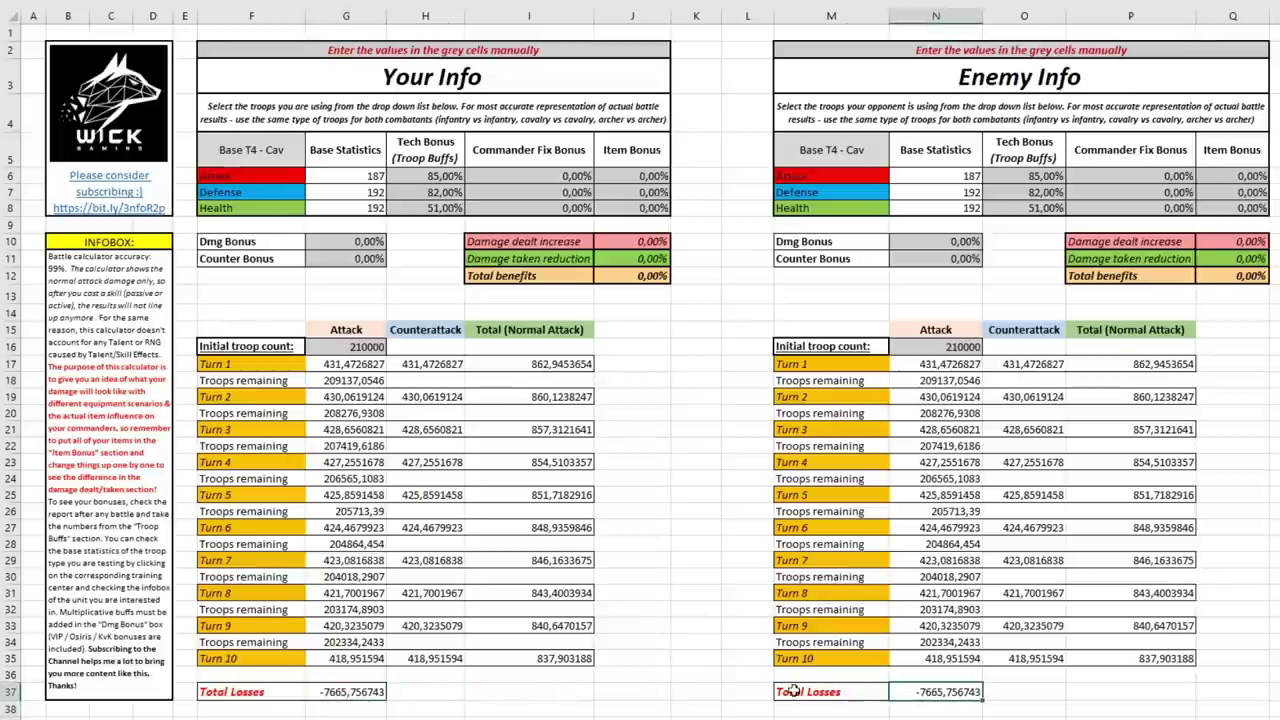
pyautogui.click(338, 691)
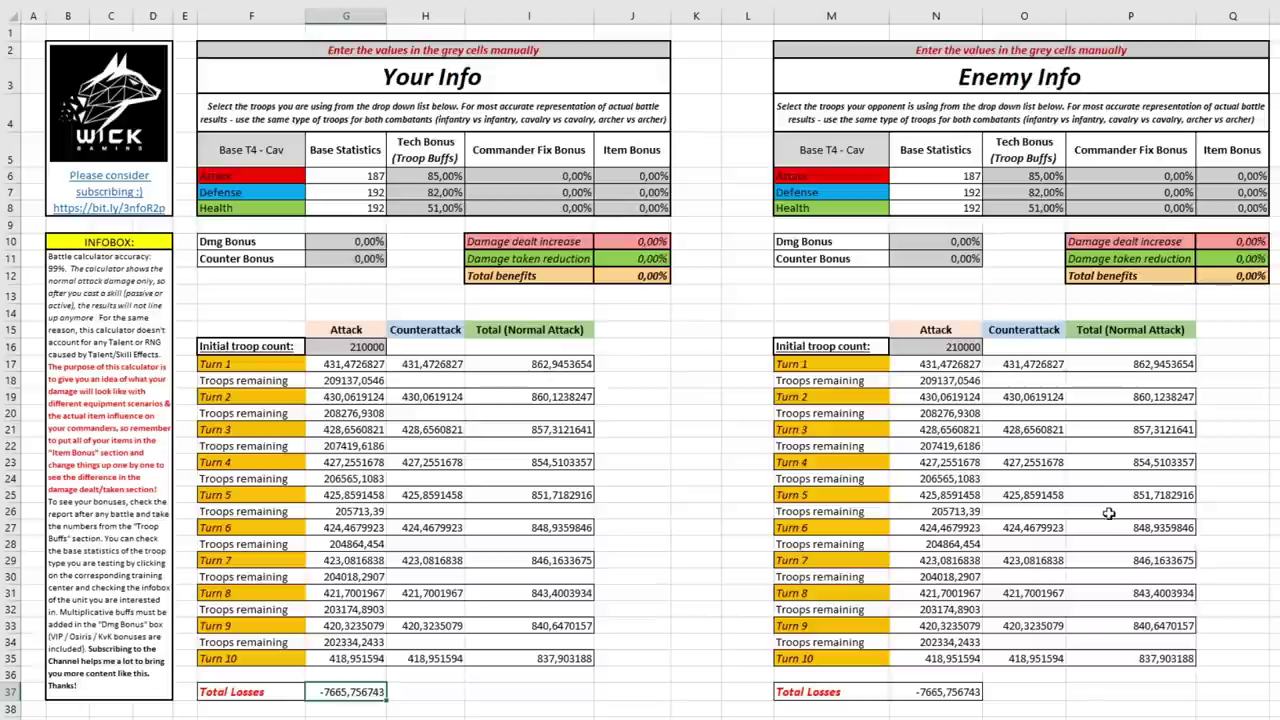
# Try Base T1 - Infantry and Korea - T4 as your troop type.
pyautogui.click(290, 161)
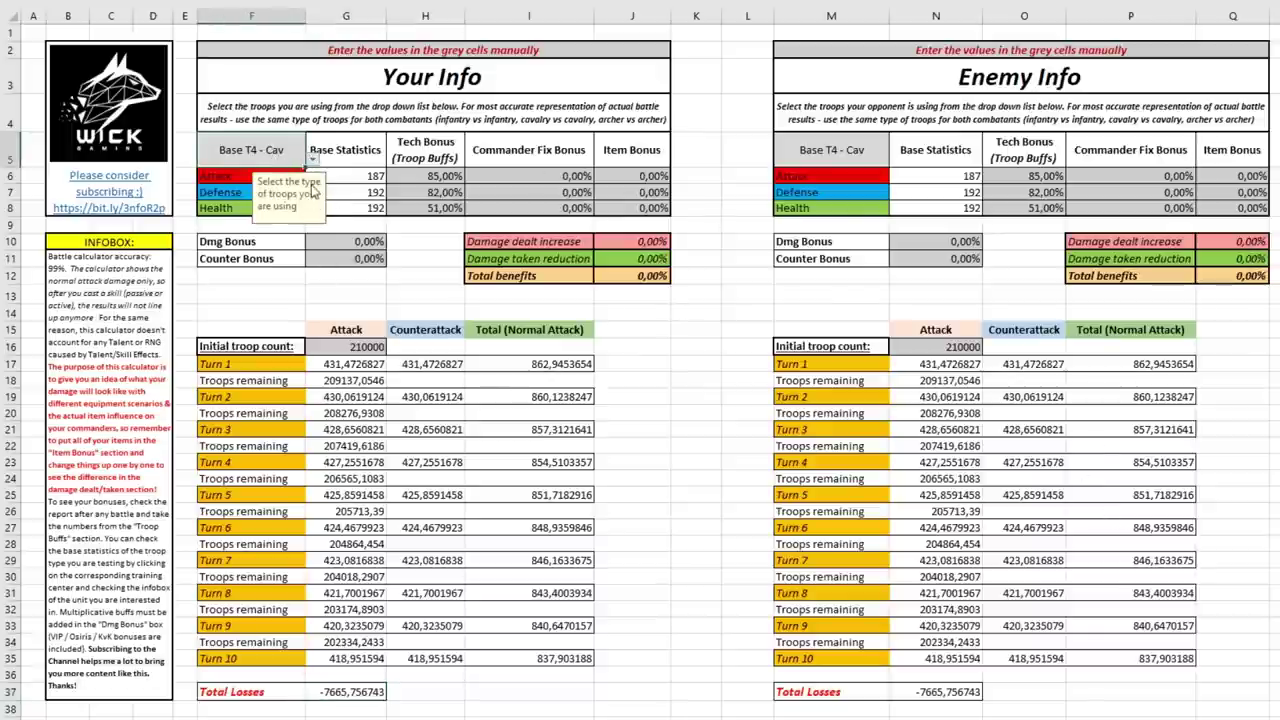
pyautogui.click(246, 182)
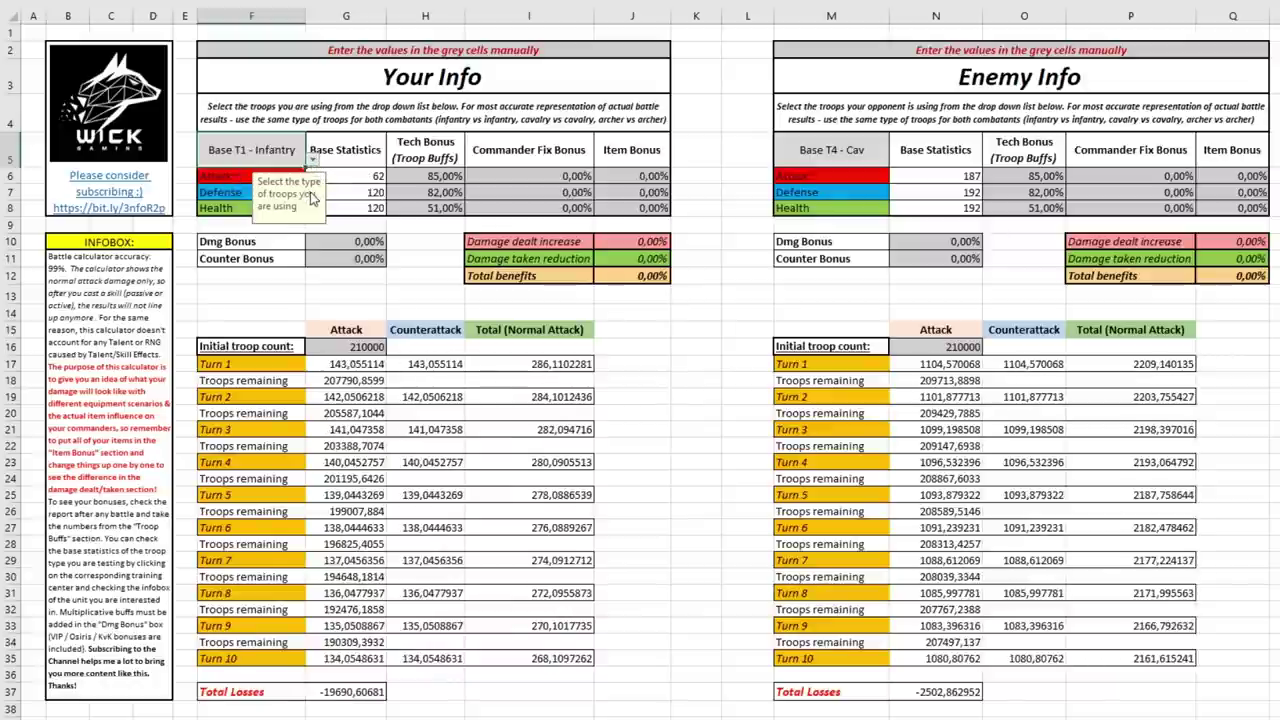
pyautogui.click(247, 230)
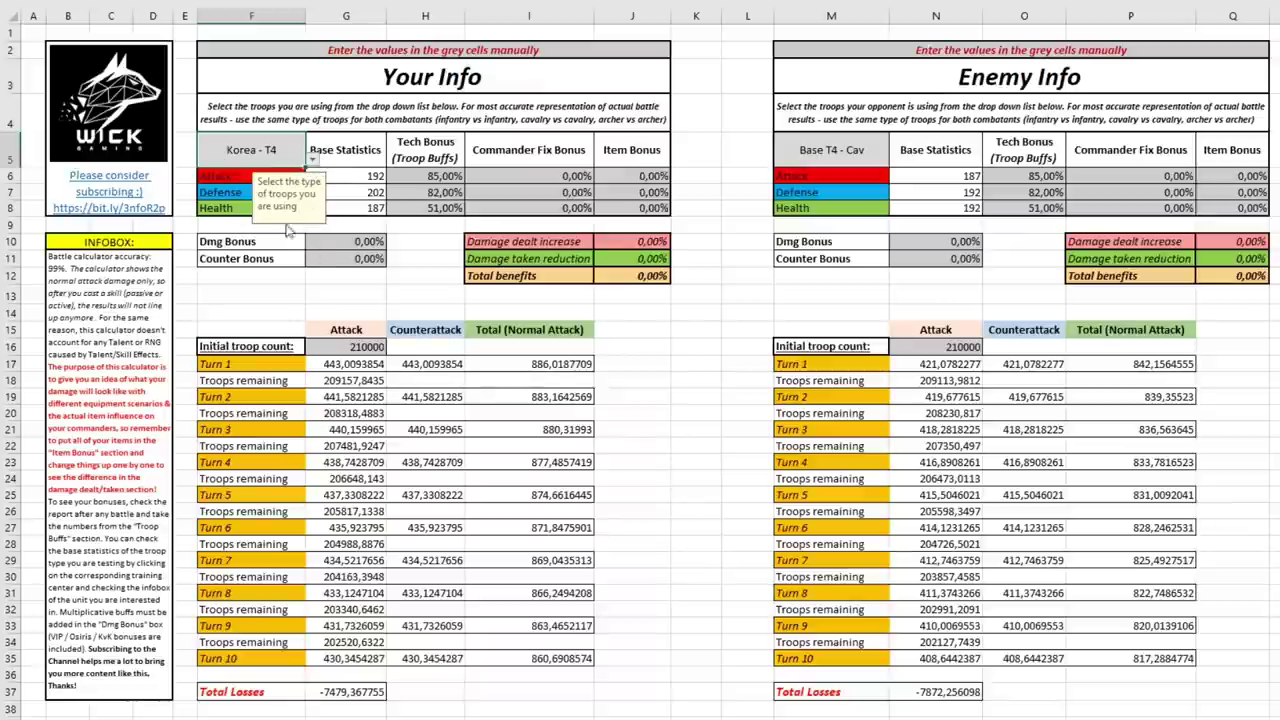
# Set your troop type to Ottoman - T5 and check its base attack, defense and health against the game's unit details.
pyautogui.click(312, 159)
pyautogui.click(222, 210)
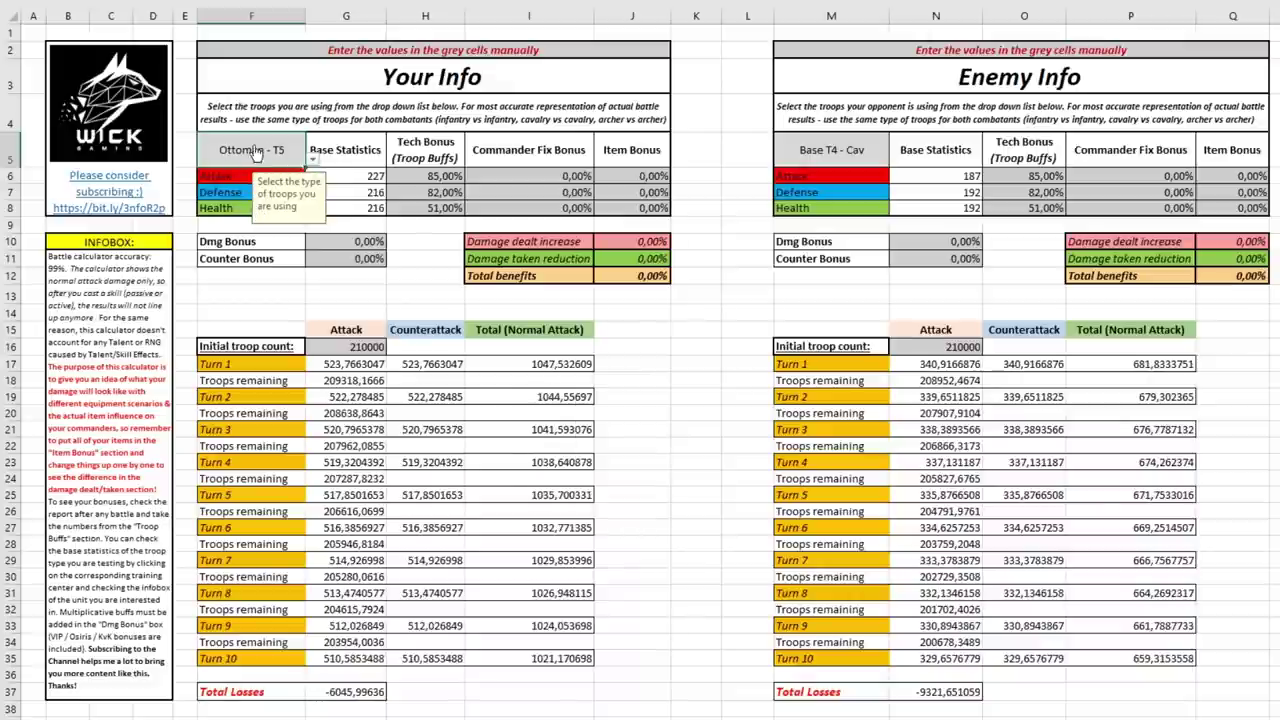
pyautogui.click(357, 177)
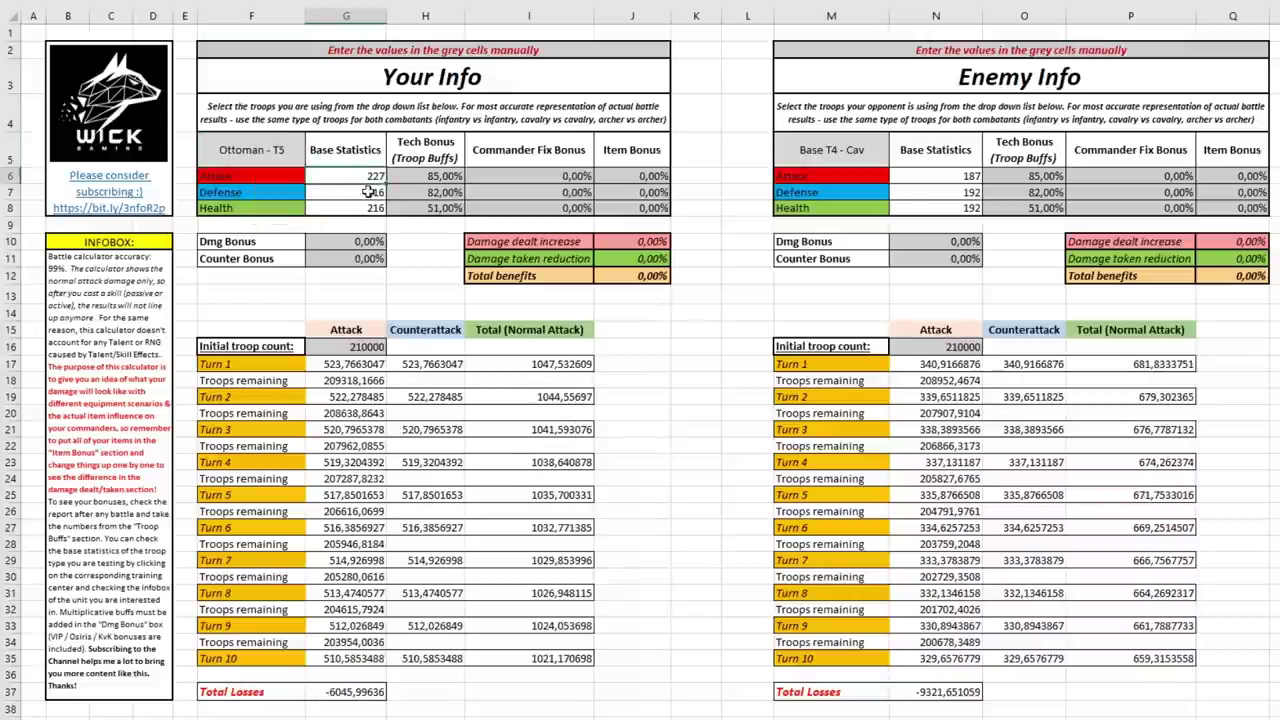
pyautogui.click(370, 194)
pyautogui.click(362, 210)
pyautogui.press('Up')
pyautogui.press('Up')
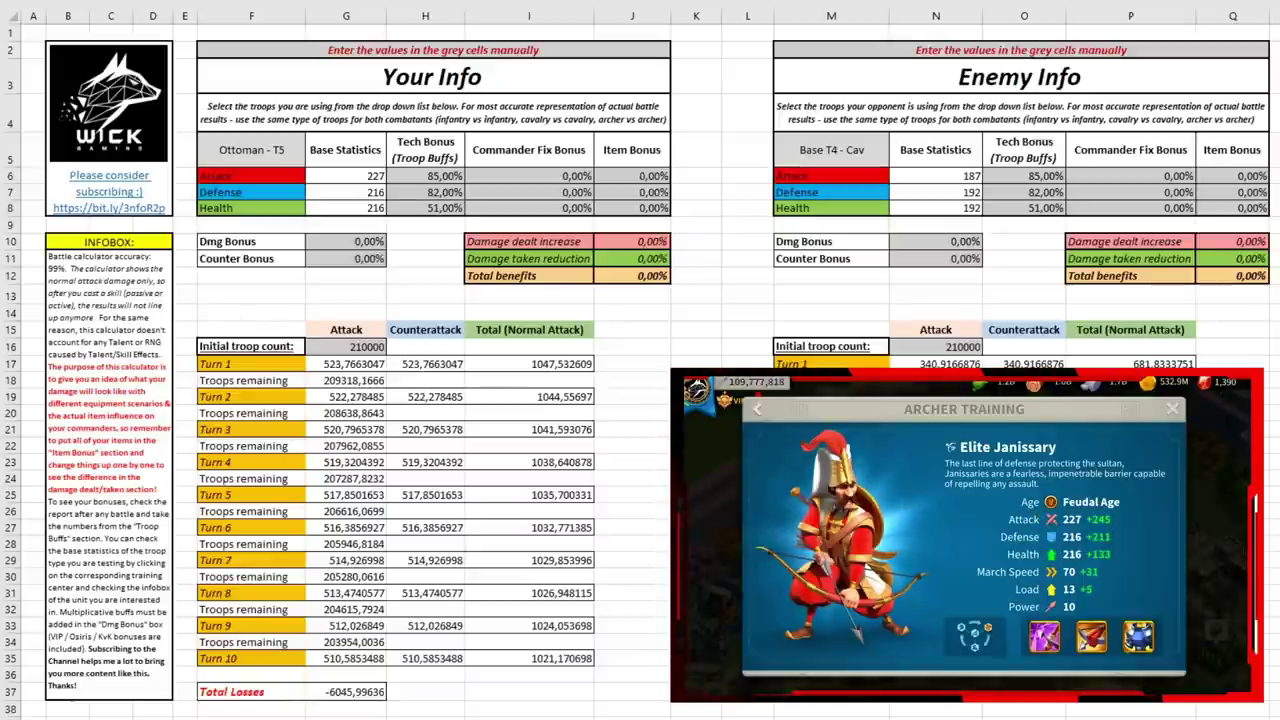
pyautogui.click(346, 176)
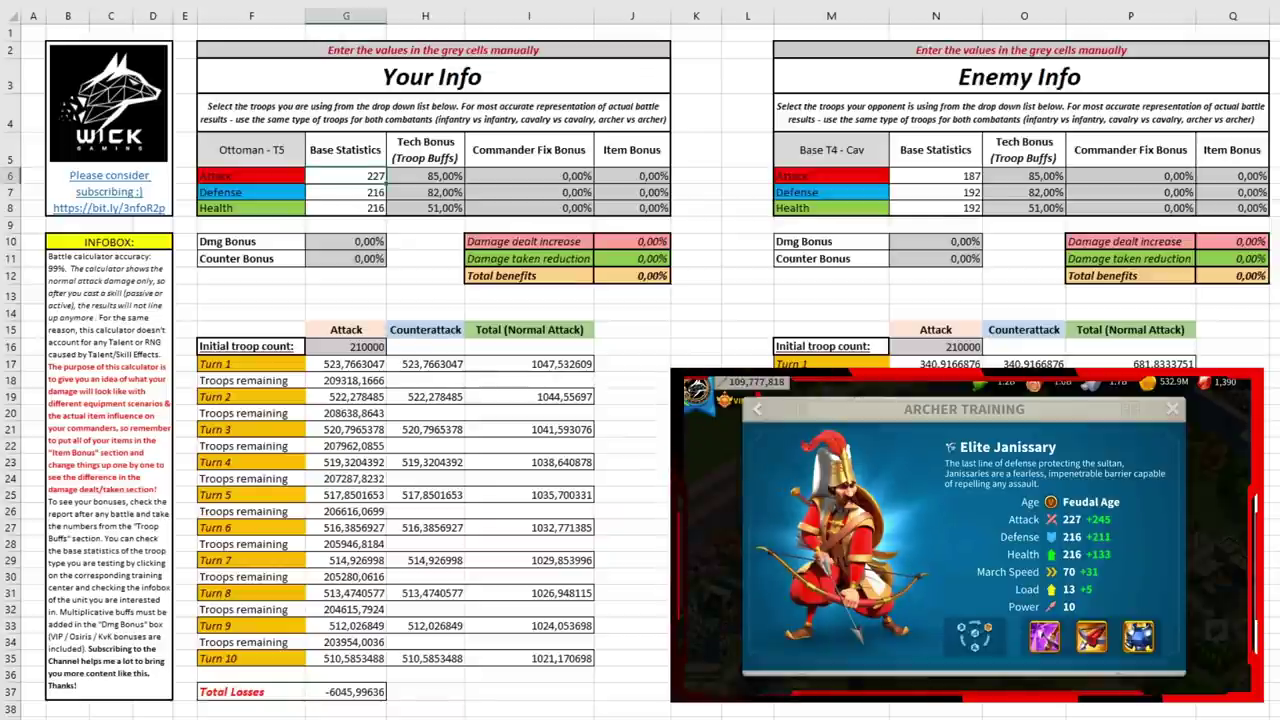
# Try Korea - T4 as your troop type to check its base statistics, and switch back to Ottoman - T5.
pyautogui.click(242, 163)
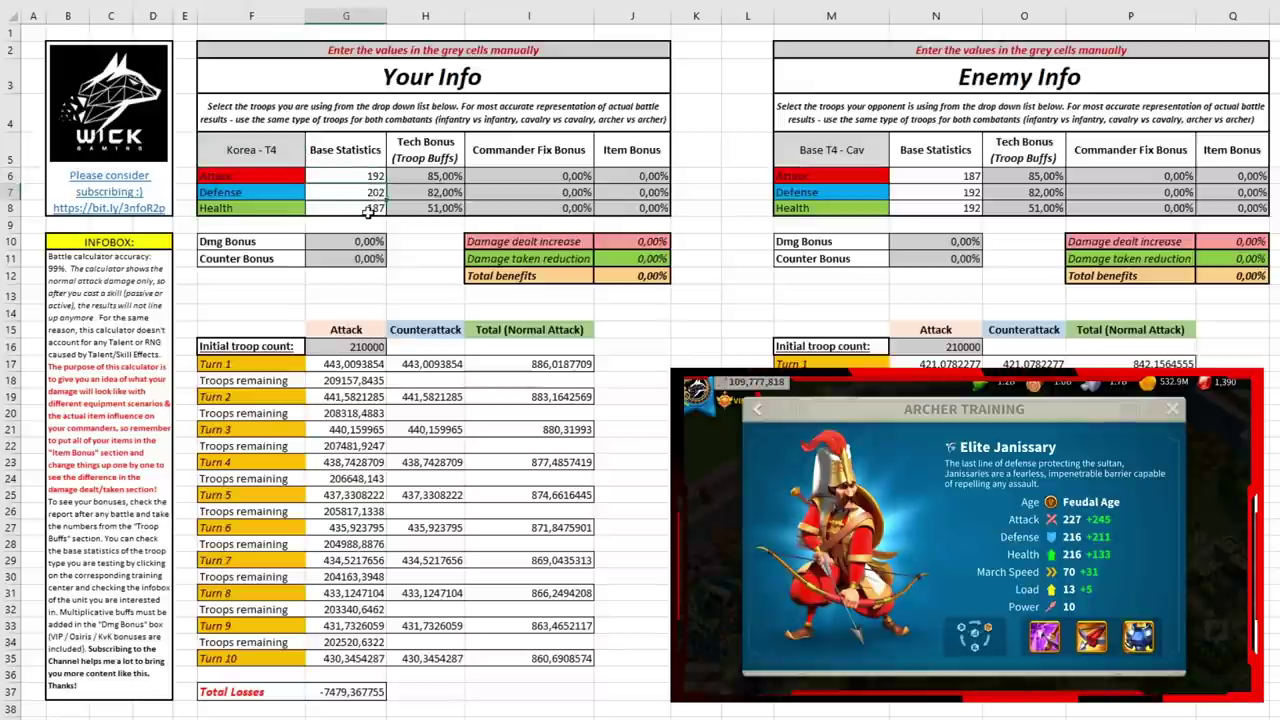
pyautogui.click(369, 209)
pyautogui.click(302, 162)
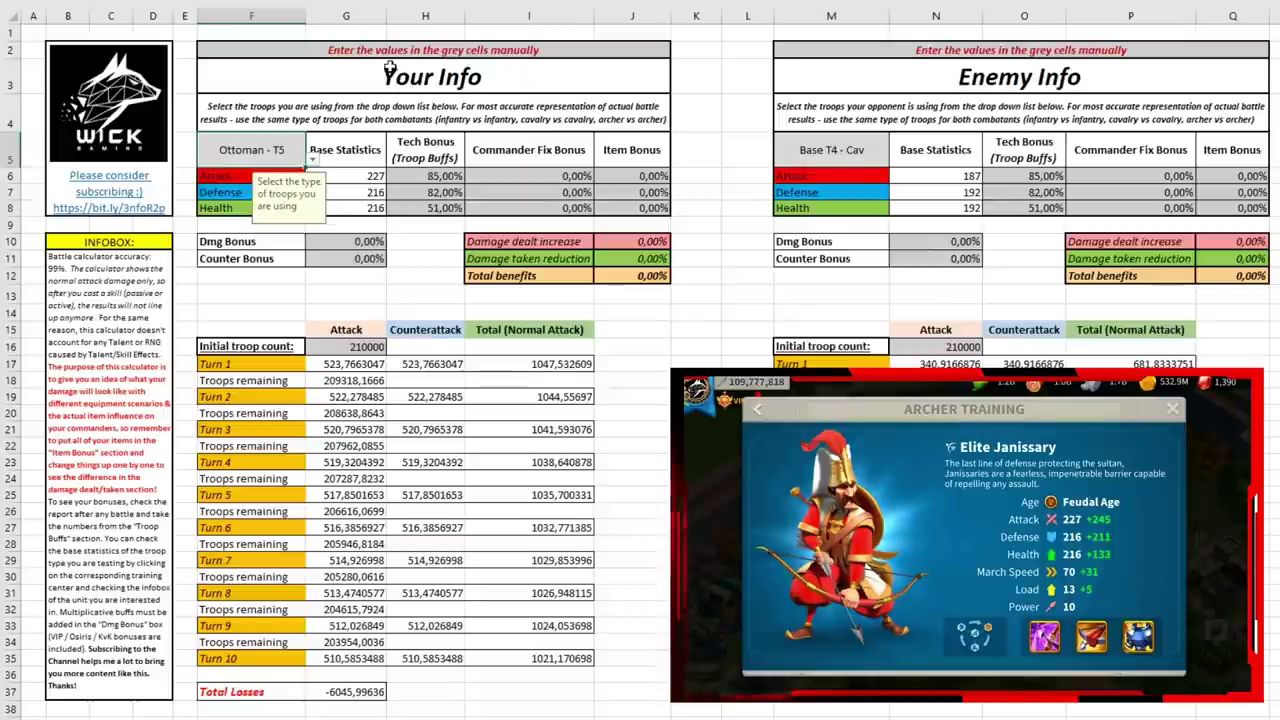
pyautogui.click(399, 50)
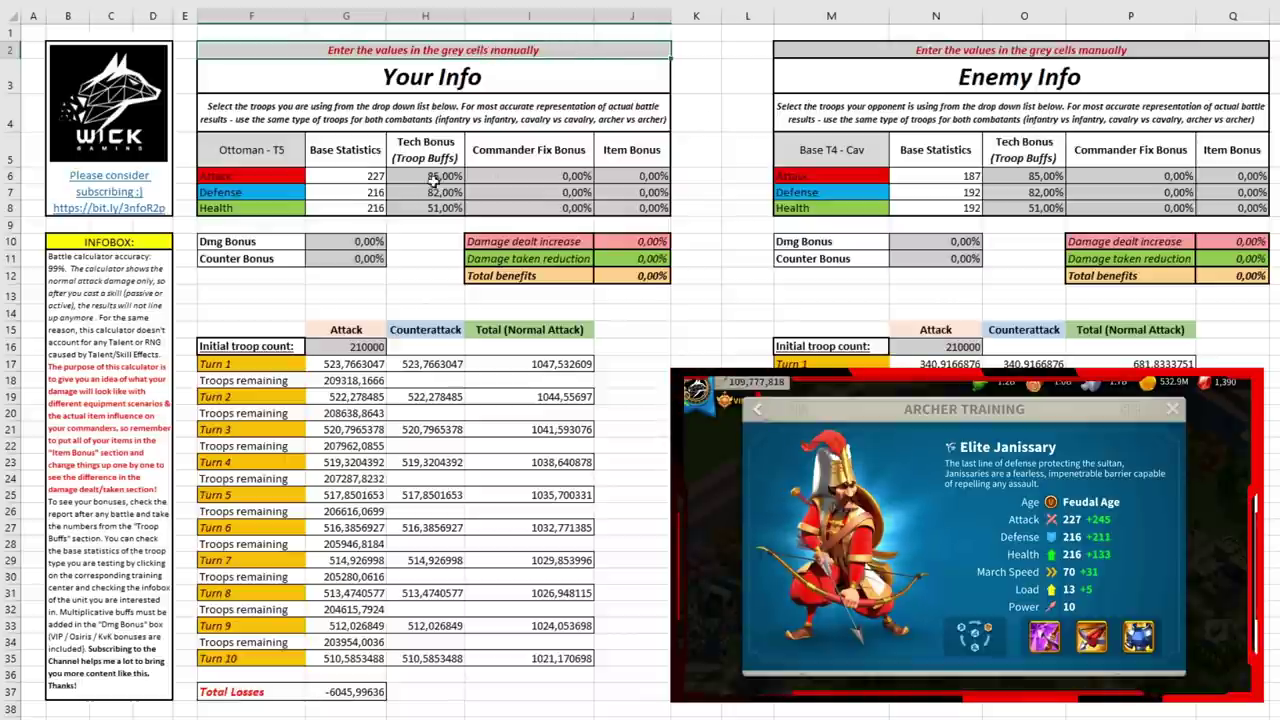
# Examine the Tech Bonus, Commander Fix Bonus and Item Bonus input cells for your attack, defense and health.
pyautogui.moveTo(433, 177); pyautogui.dragTo(432, 207)
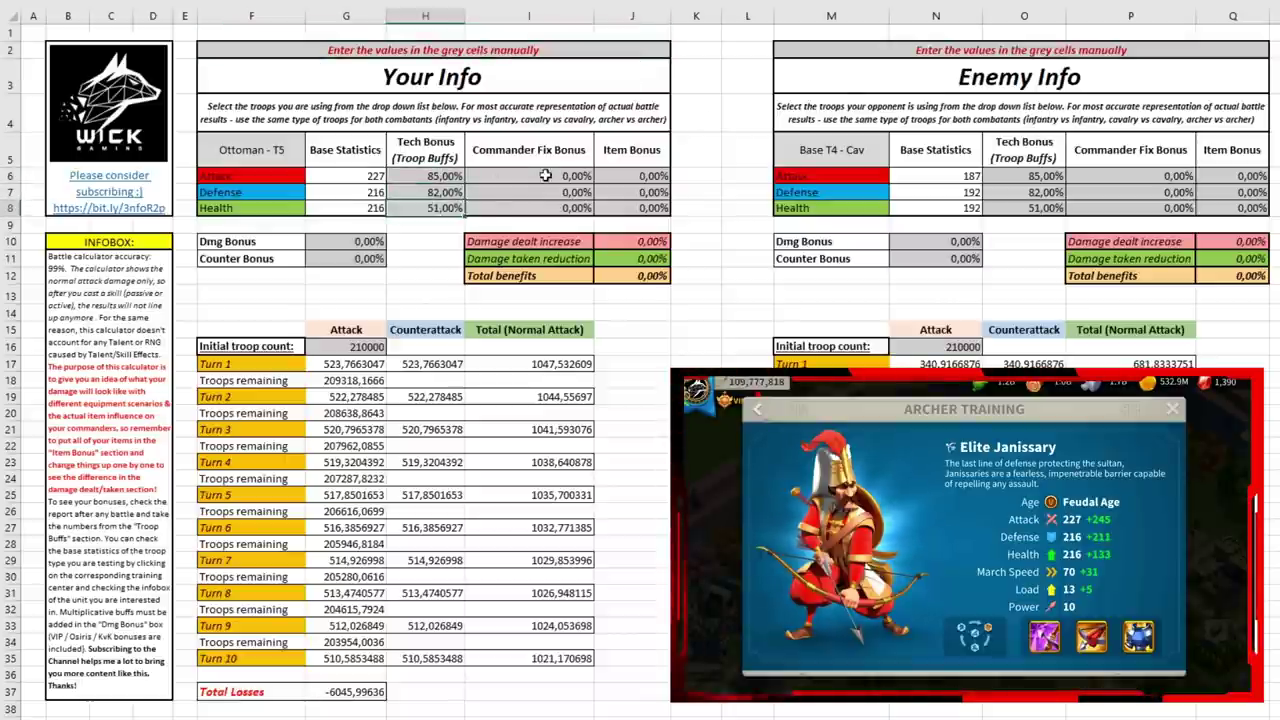
pyautogui.moveTo(545, 176); pyautogui.dragTo(550, 207)
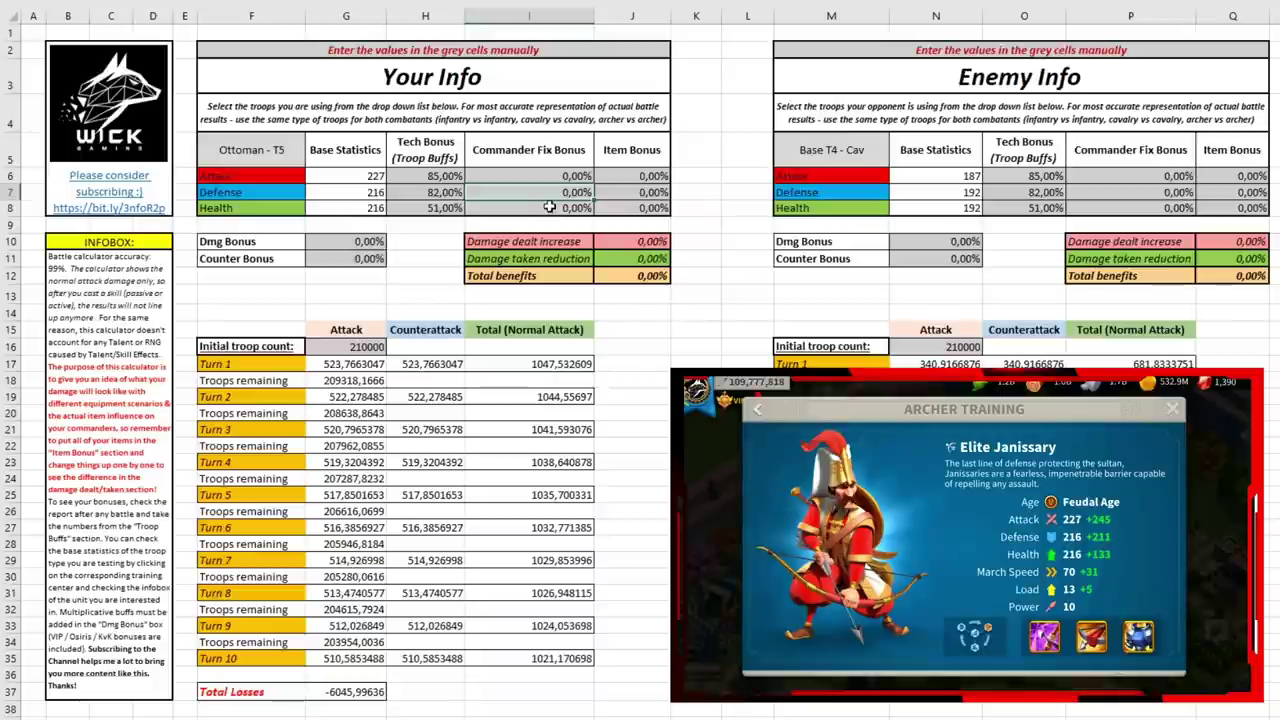
pyautogui.click(552, 208)
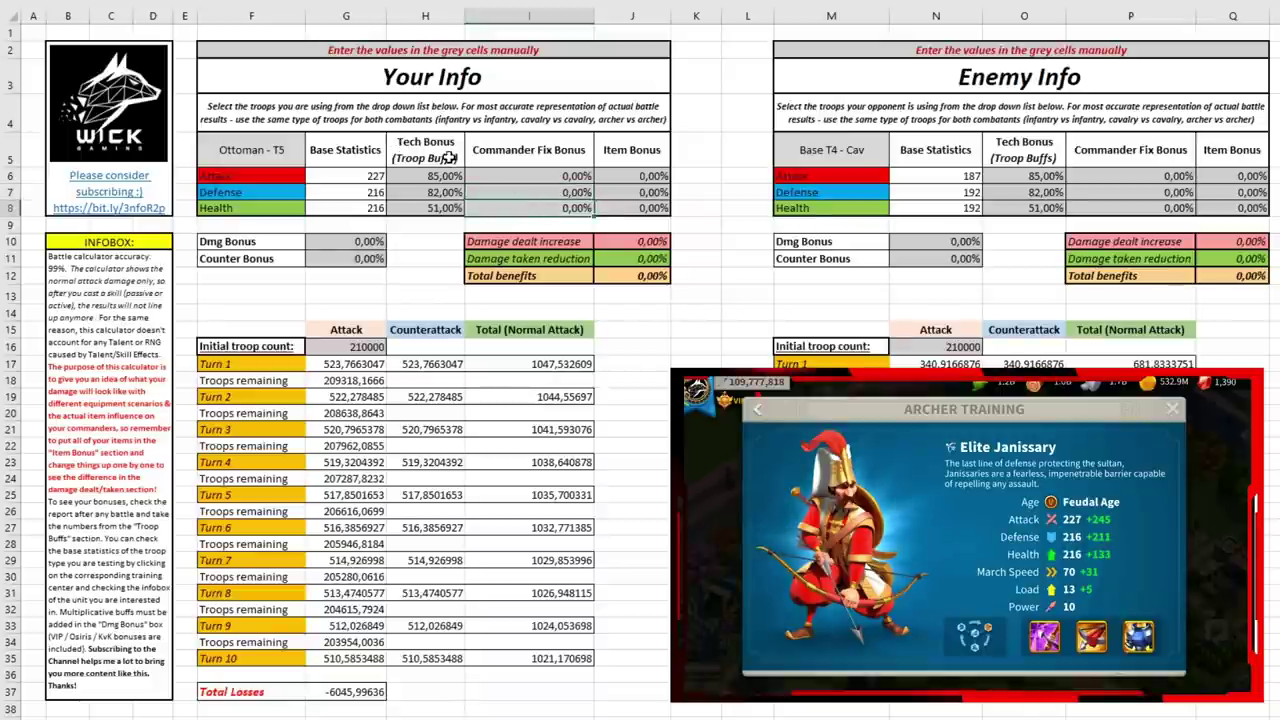
pyautogui.click(442, 158)
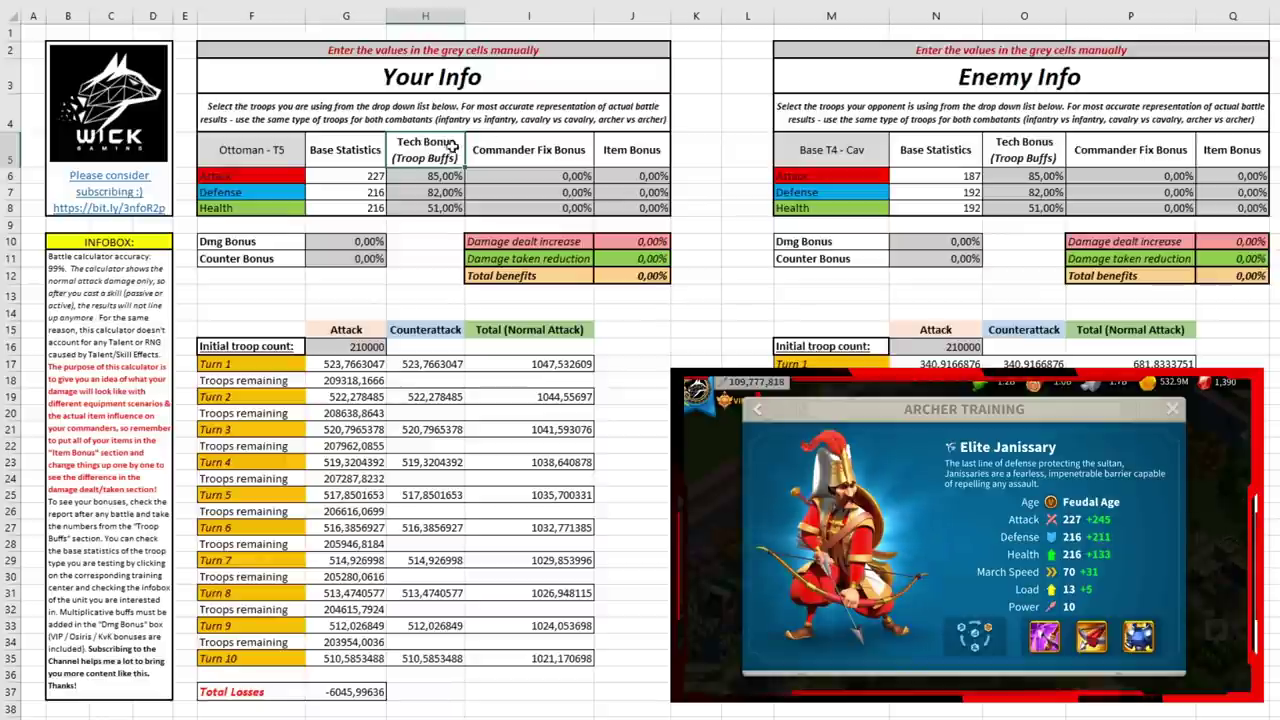
pyautogui.click(538, 143)
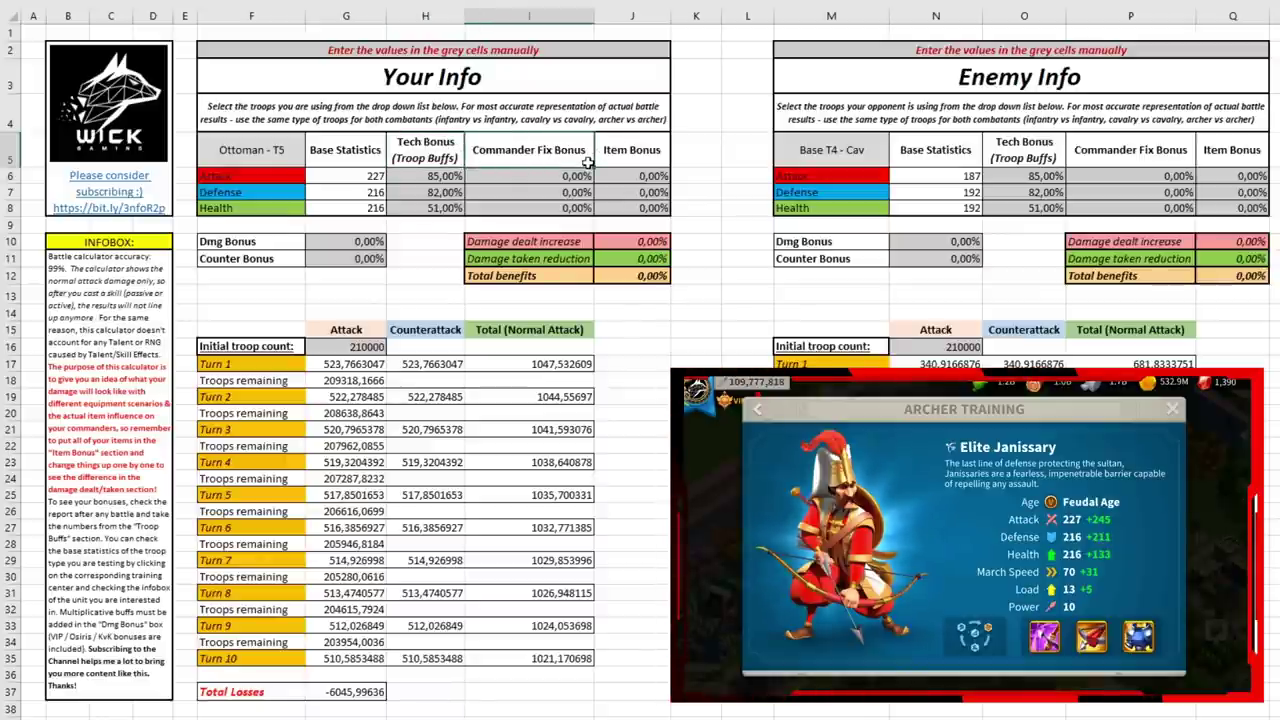
pyautogui.click(650, 154)
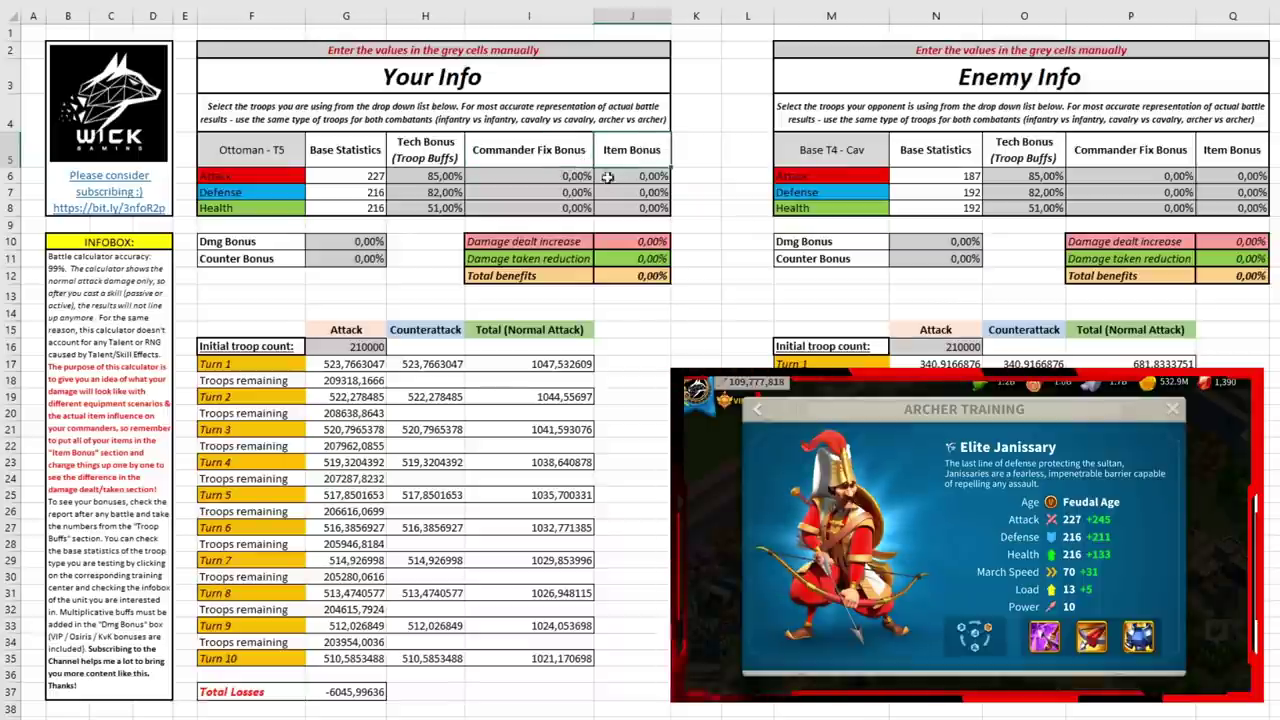
pyautogui.click(652, 177)
pyautogui.click(652, 195)
pyautogui.click(645, 211)
pyautogui.click(645, 192)
pyautogui.click(645, 176)
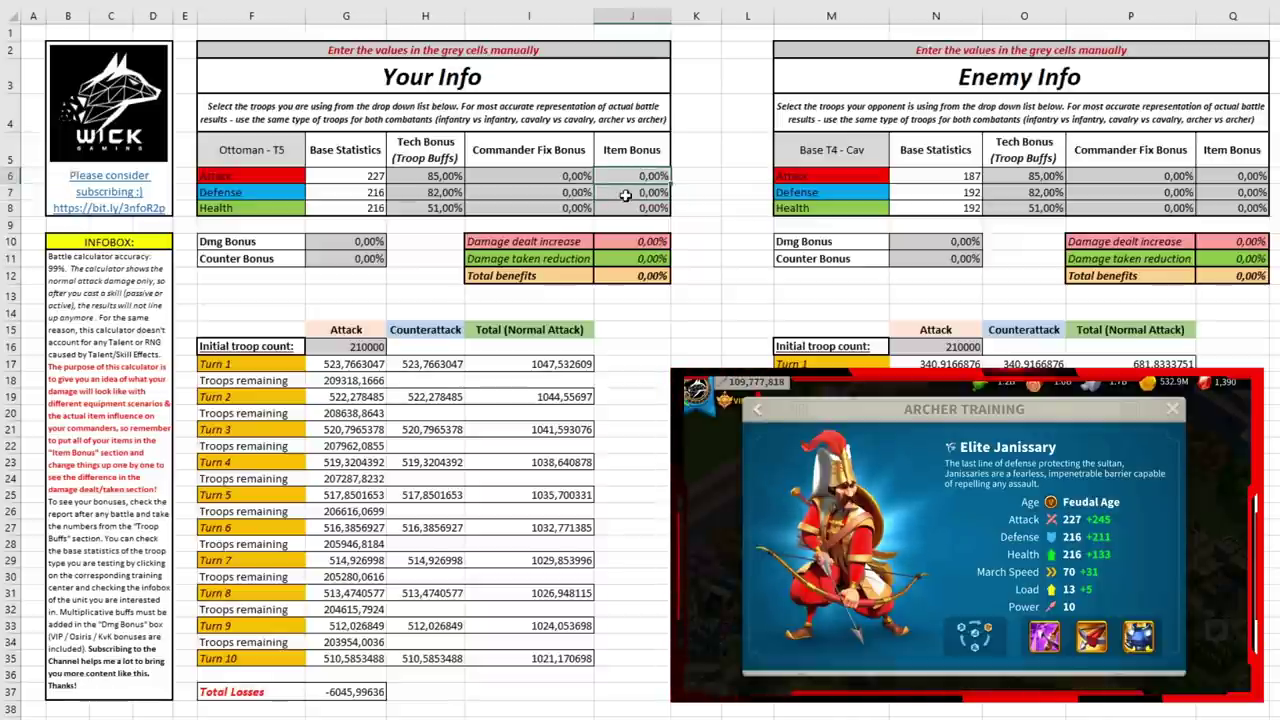
# Try a Dmg Bonus of 50% for your army, and replace it with 5%.
pyautogui.click(339, 241)
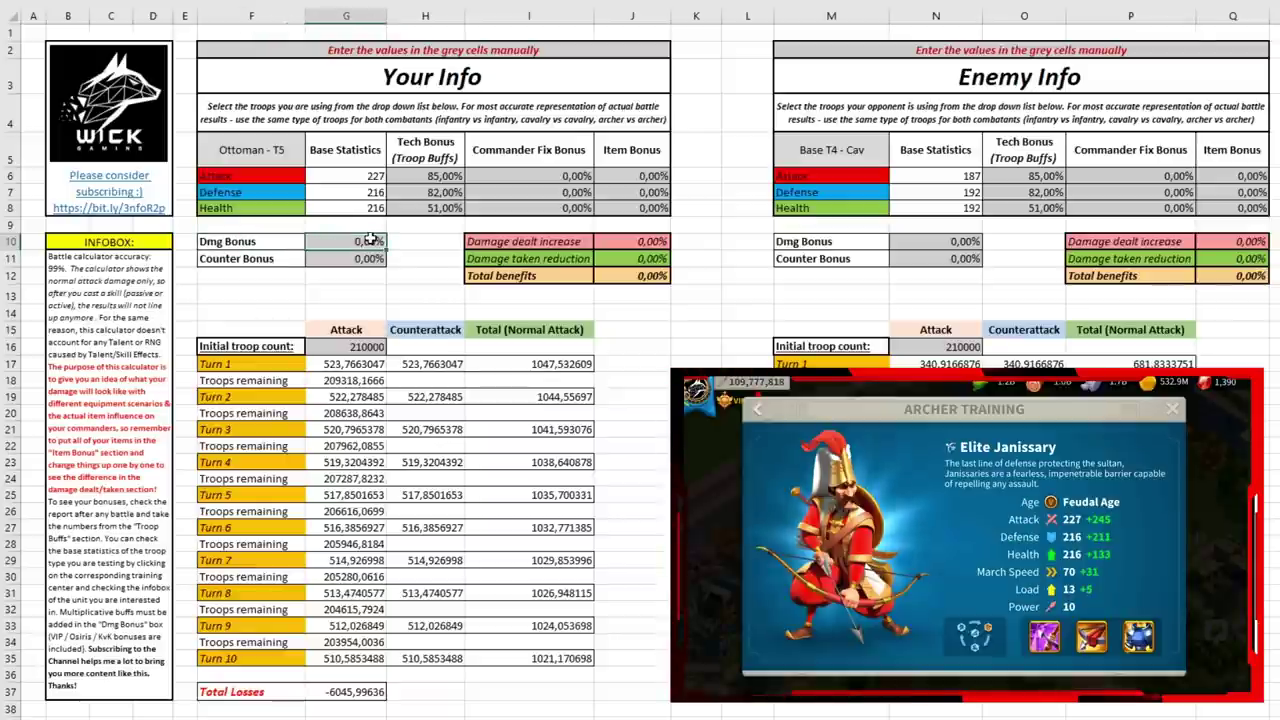
pyautogui.write('50')
pyautogui.press('Return')
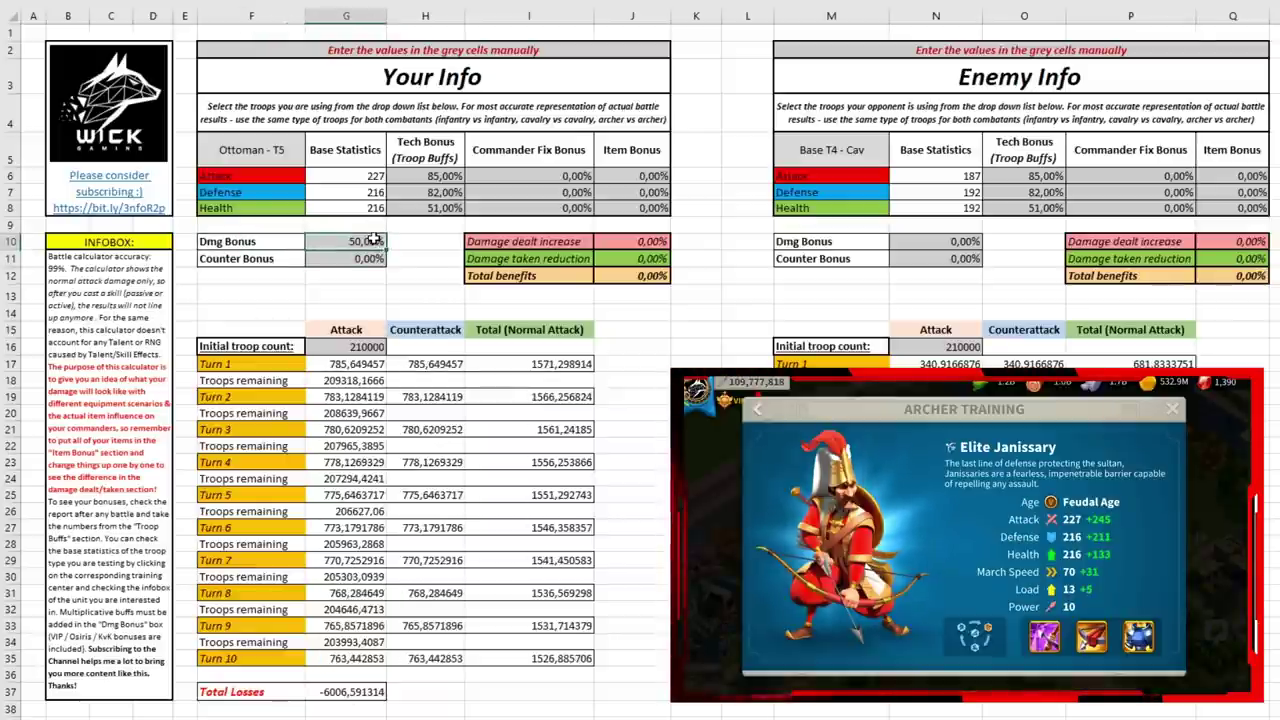
pyautogui.click(372, 241)
pyautogui.write('5')
pyautogui.press('Return')
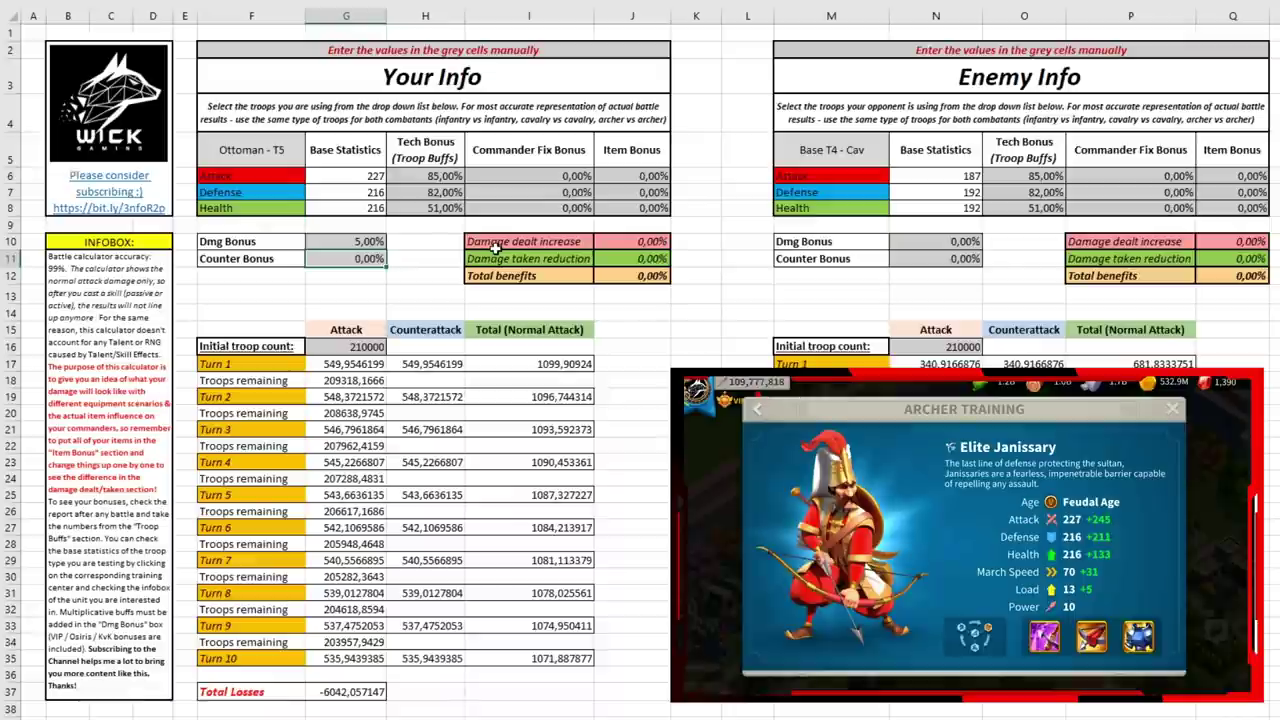
# Set your Counter Bonus to 20% and compare the Turn 1 normal attack totals of both armies.
pyautogui.write('20')
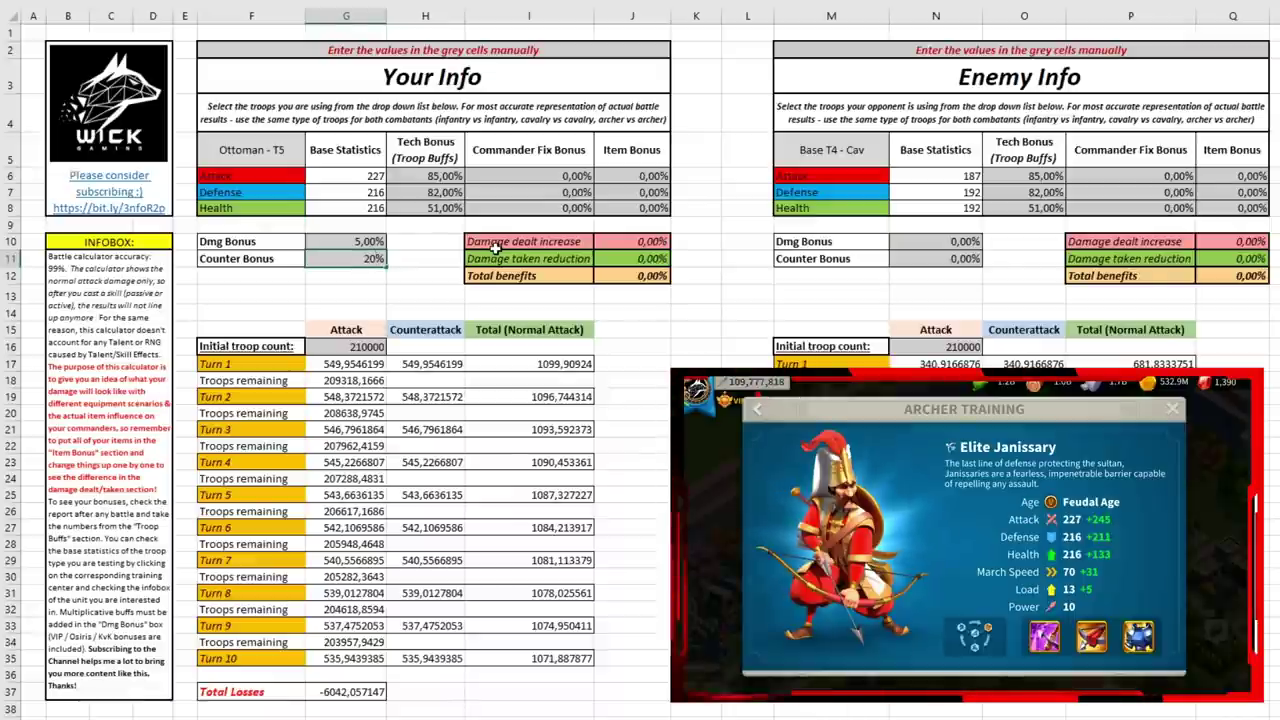
pyautogui.press('Return')
pyautogui.click(536, 363)
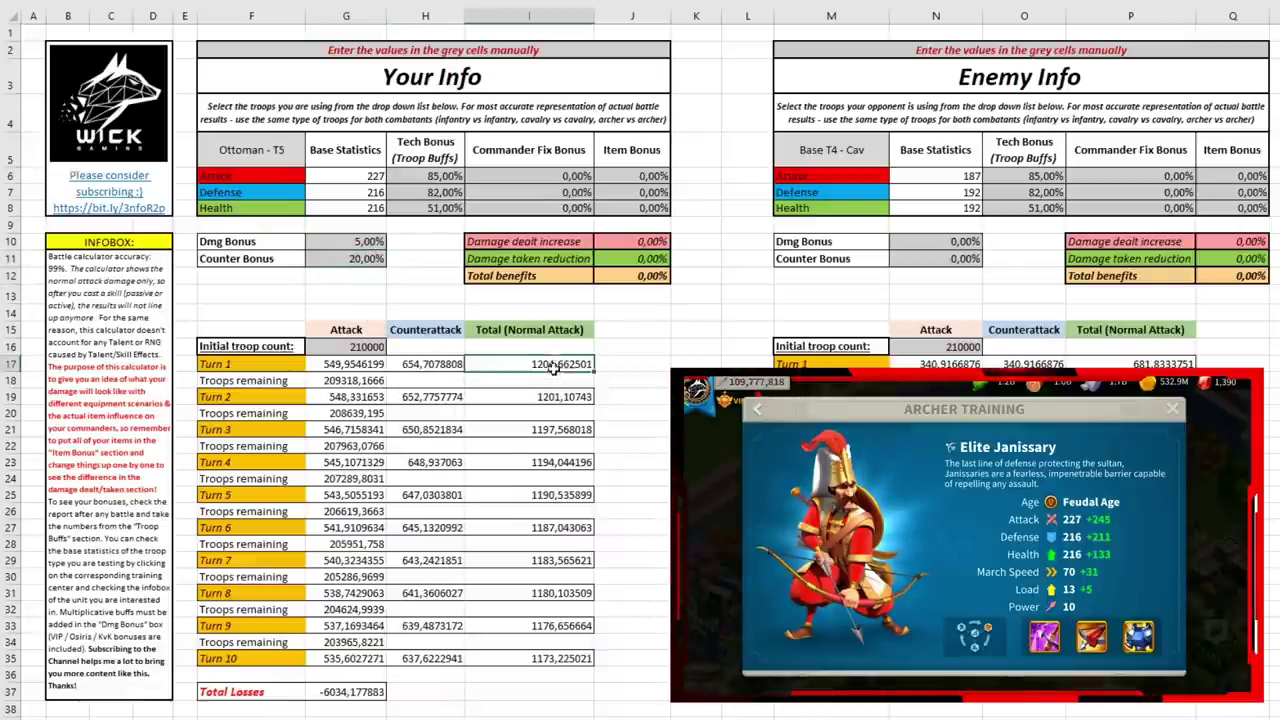
pyautogui.click(1112, 363)
pyautogui.click(520, 367)
pyautogui.click(1106, 363)
pyautogui.click(571, 363)
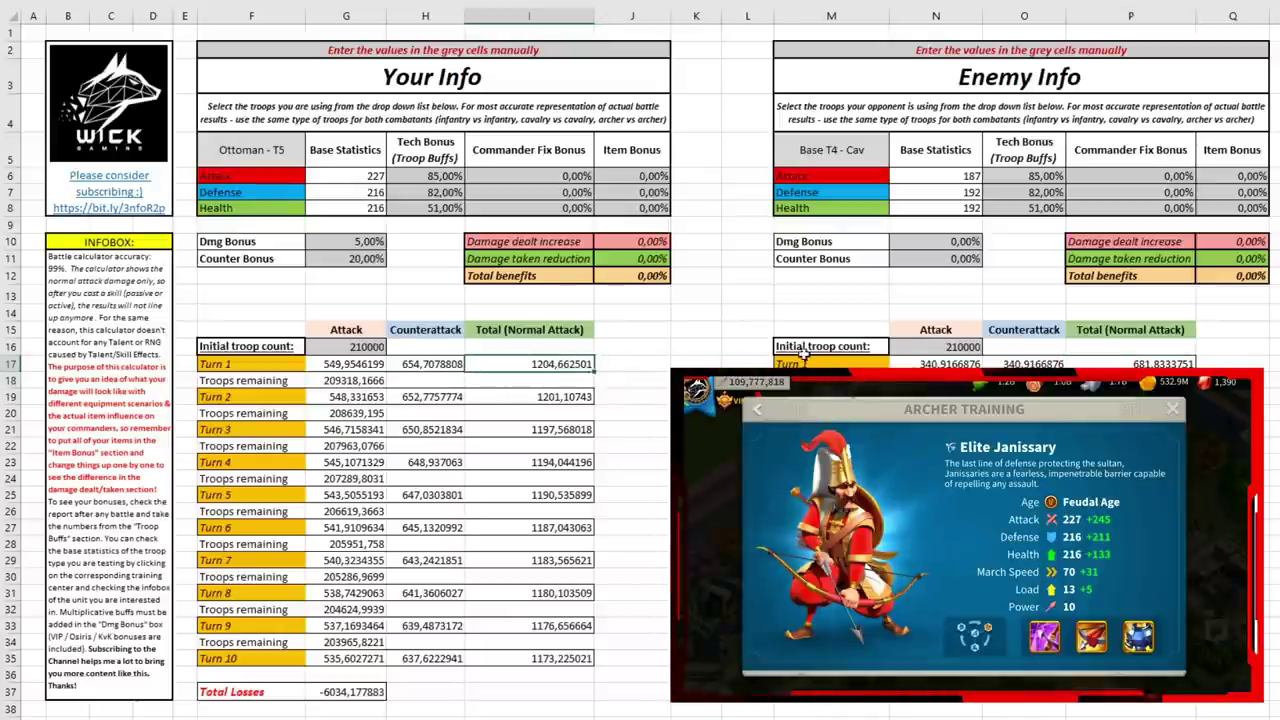
# Reset your Dmg Bonus and Counter Bonus to 0%.
pyautogui.click(362, 243)
pyautogui.write('0')
pyautogui.press('Return')
pyautogui.write('0')
pyautogui.press('Return')
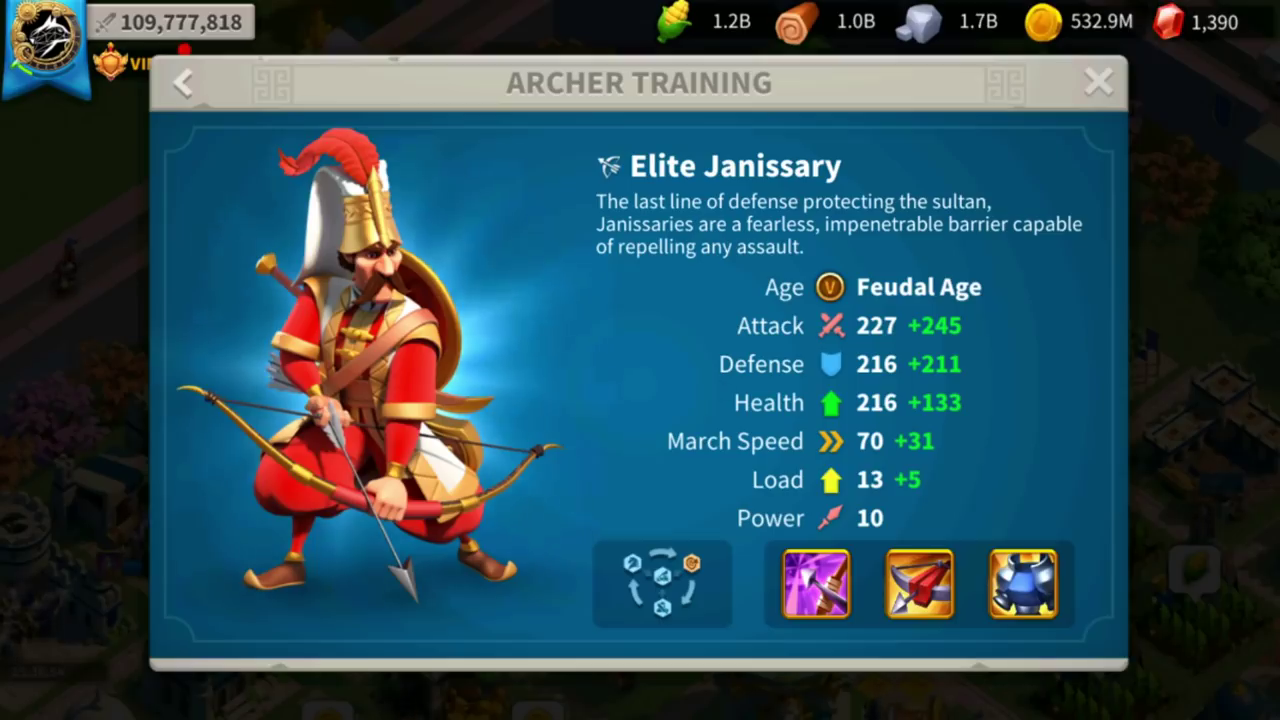
# Close the Elite Janissary details and use the event list to locate the Lvl. 26 Melfast on the map.
pyautogui.click(1096, 86)
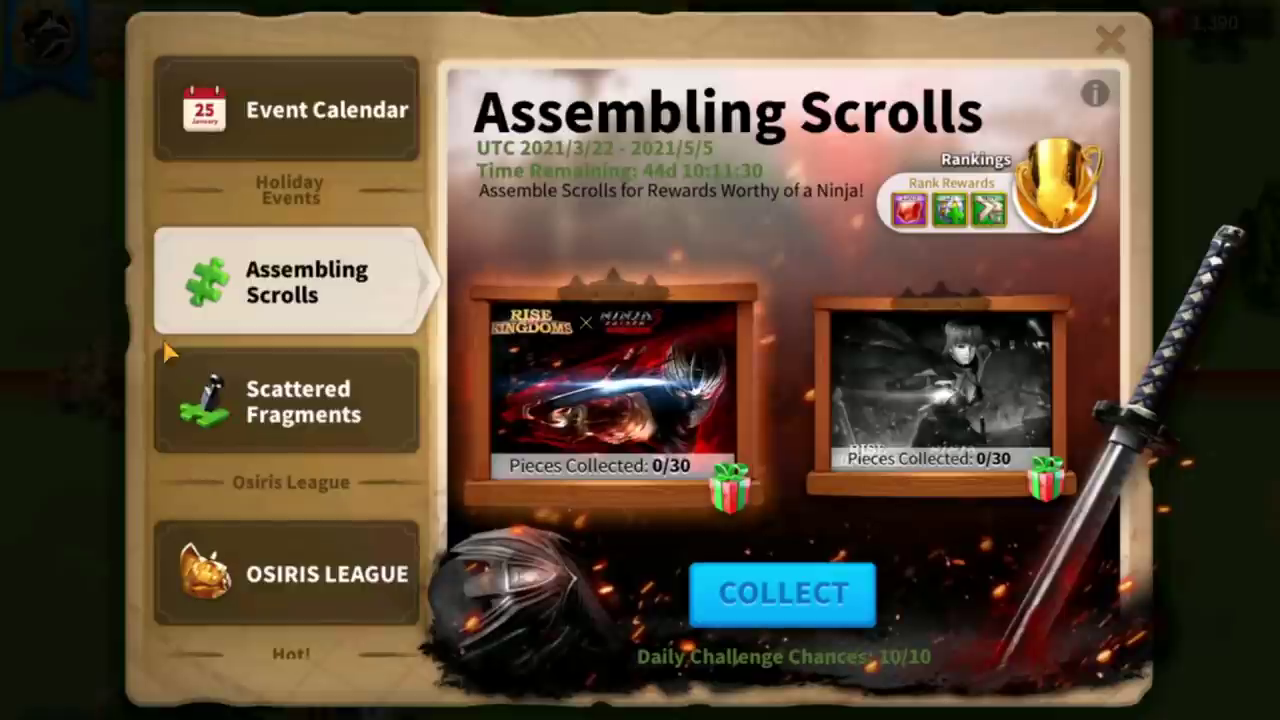
pyautogui.moveTo(305, 440); pyautogui.dragTo(313, 212)
pyautogui.click(283, 230)
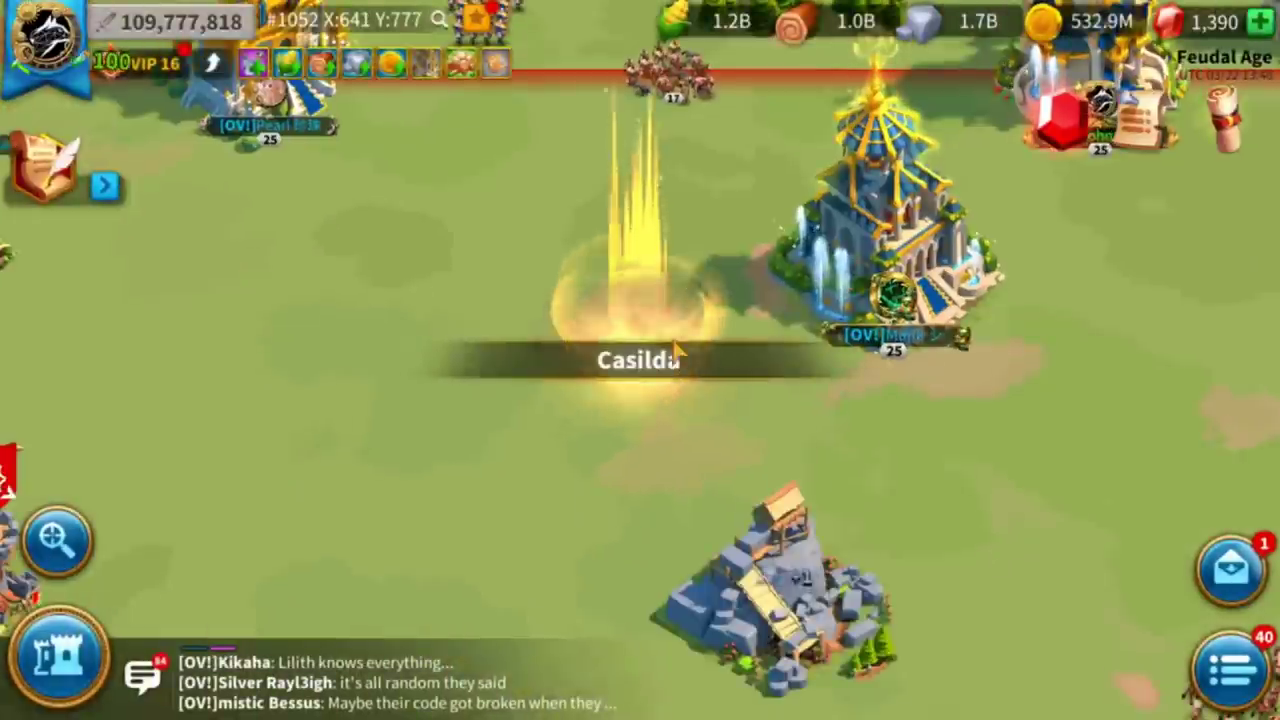
pyautogui.click(676, 352)
pyautogui.click(1117, 491)
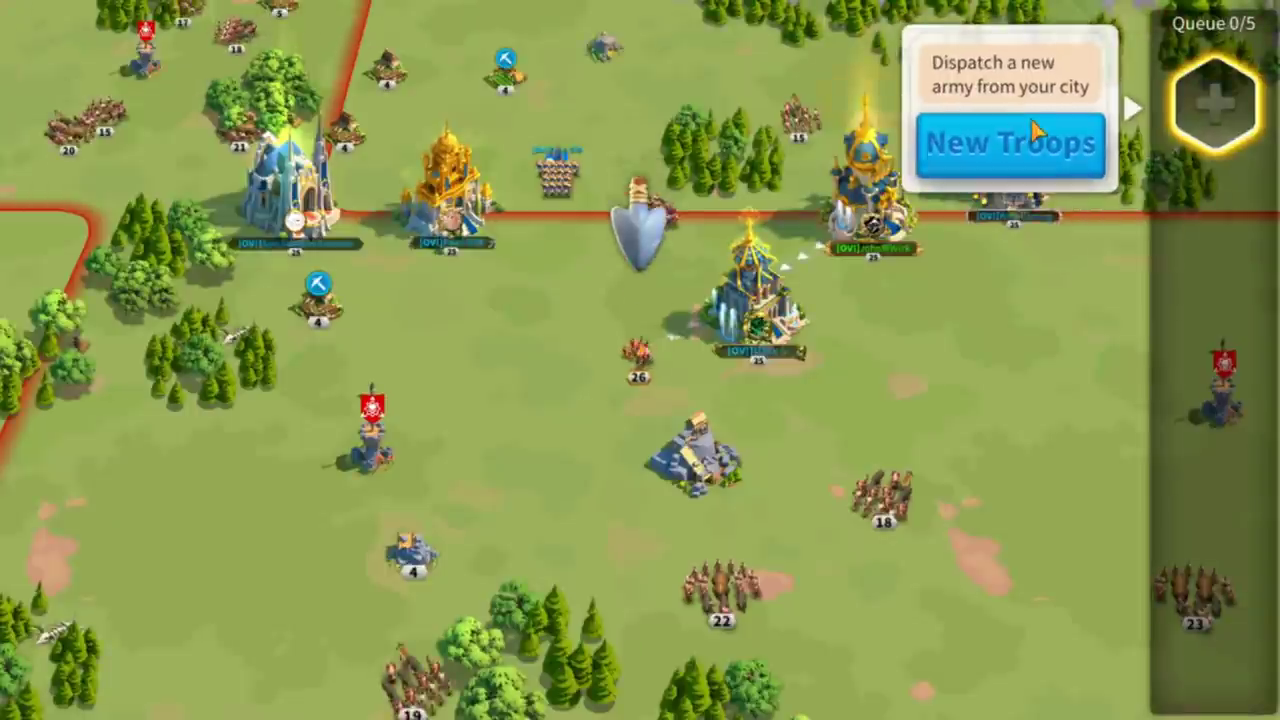
pyautogui.click(1035, 135)
pyautogui.click(1103, 381)
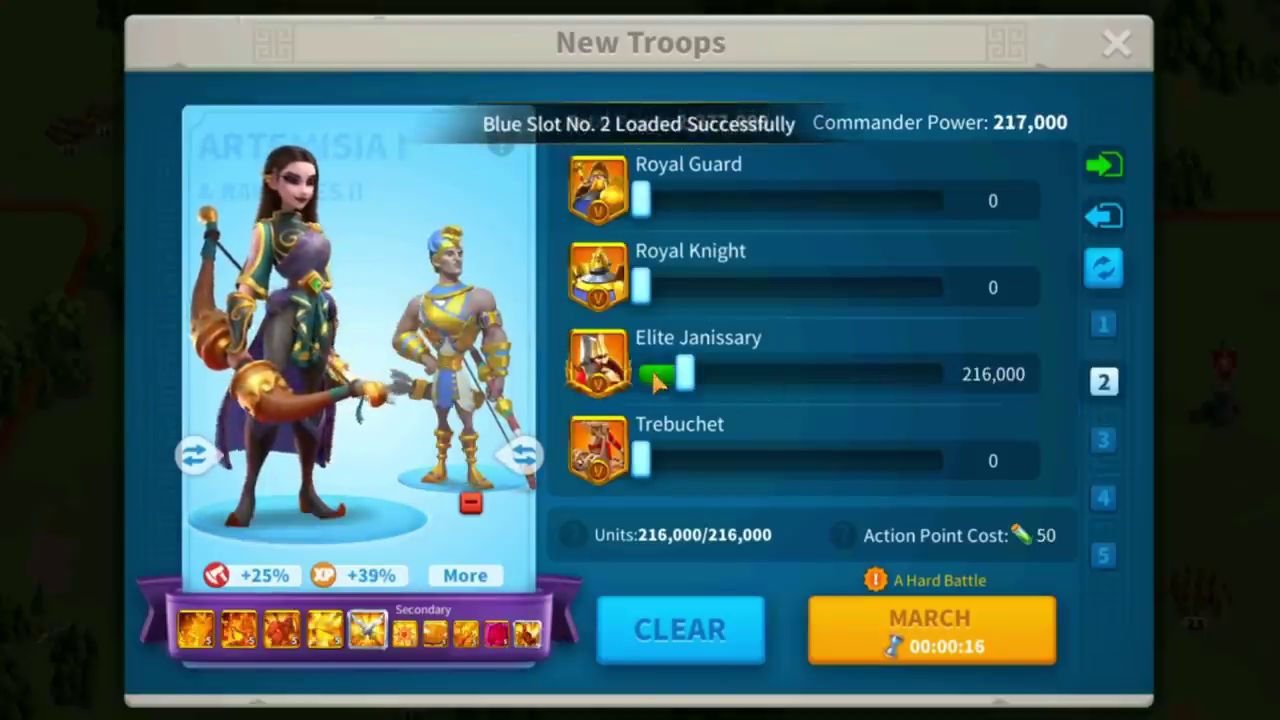
pyautogui.click(930, 645)
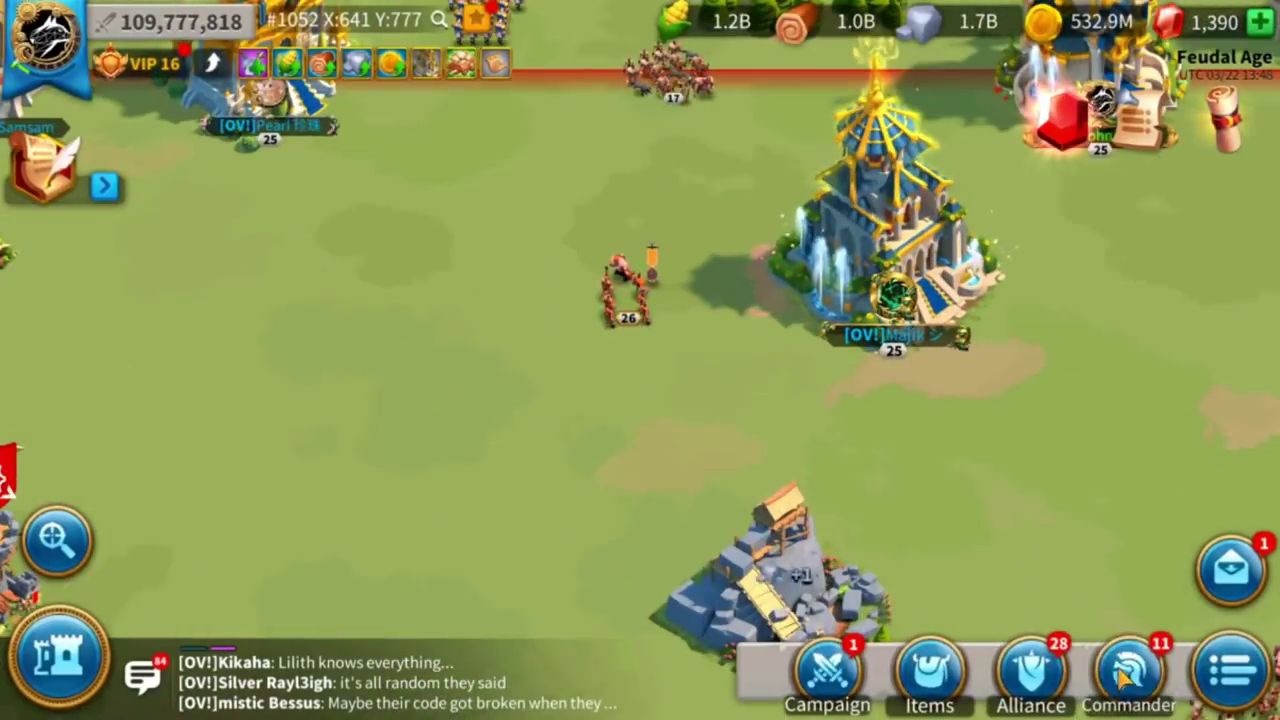
# Open the equipment of commander Artemisia I and remove her helmet and chest armour.
pyautogui.click(1126, 672)
pyautogui.scroll(-5, 110, 450)
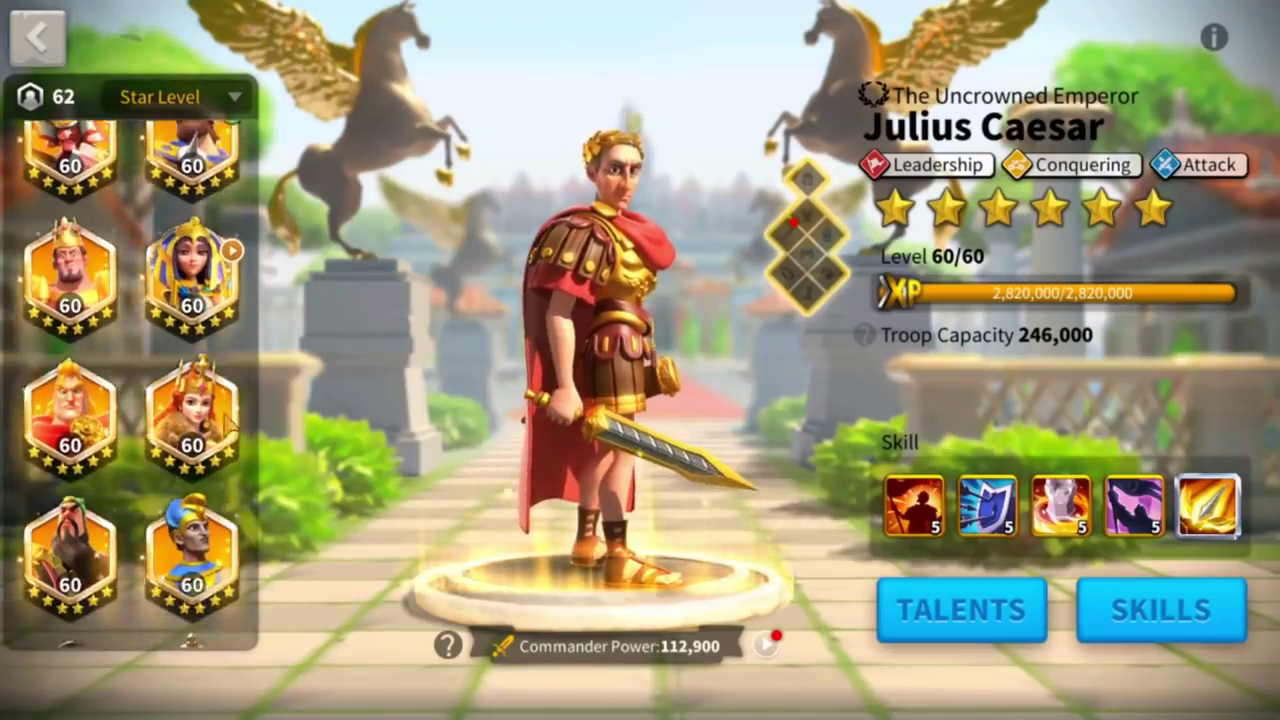
pyautogui.click(70, 488)
pyautogui.click(806, 240)
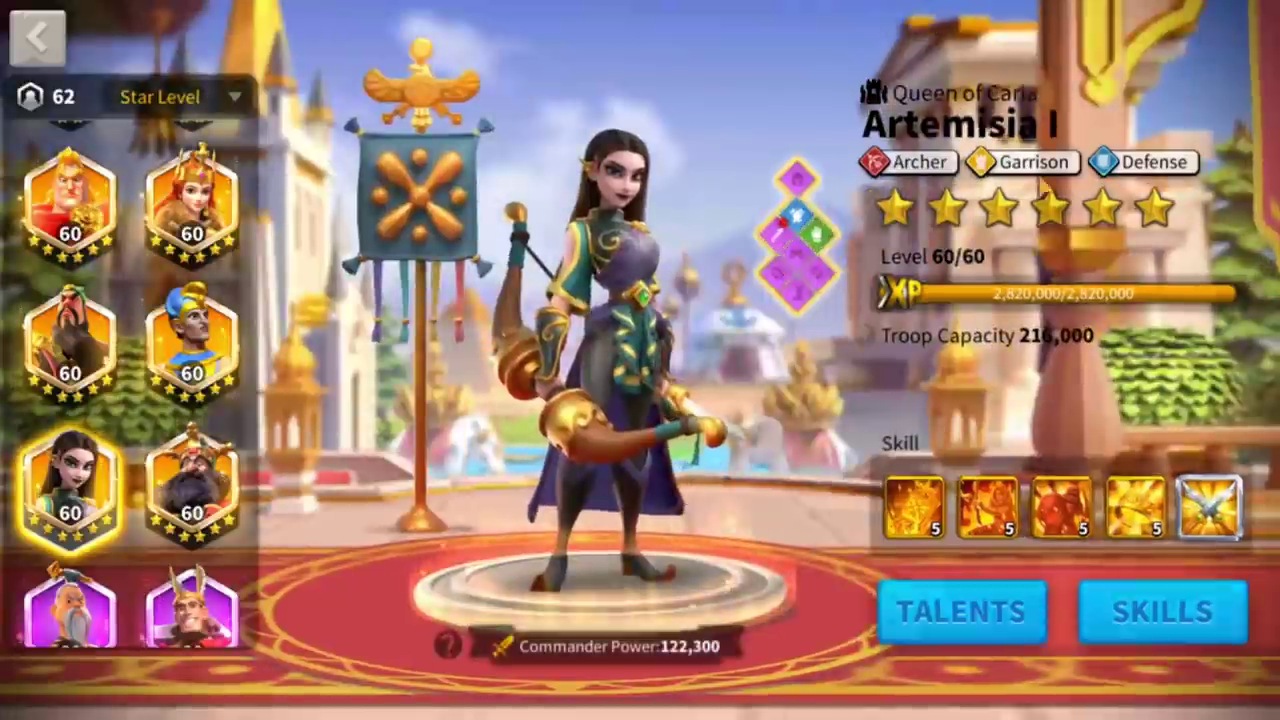
pyautogui.click(1021, 200)
pyautogui.click(680, 560)
pyautogui.click(1025, 335)
pyautogui.click(690, 568)
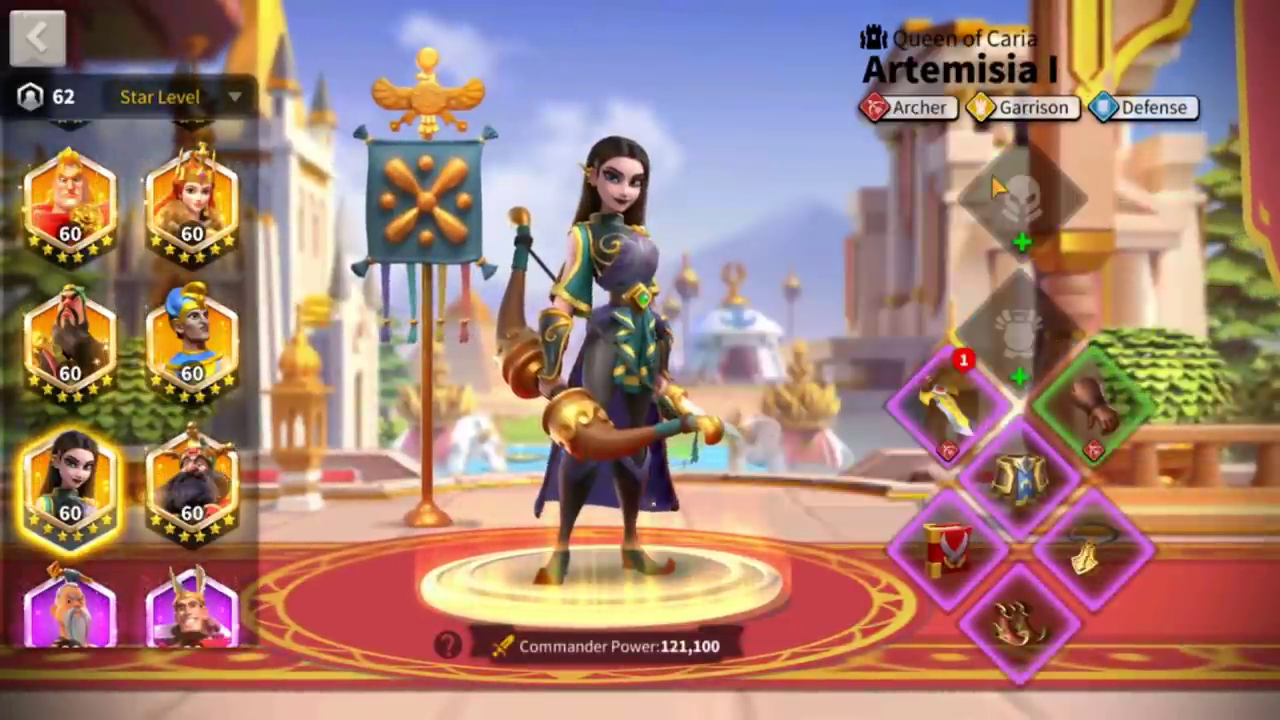
# Remove the Golden Age weapon and the Revival Greaves from Artemisia I.
pyautogui.click(1040, 195)
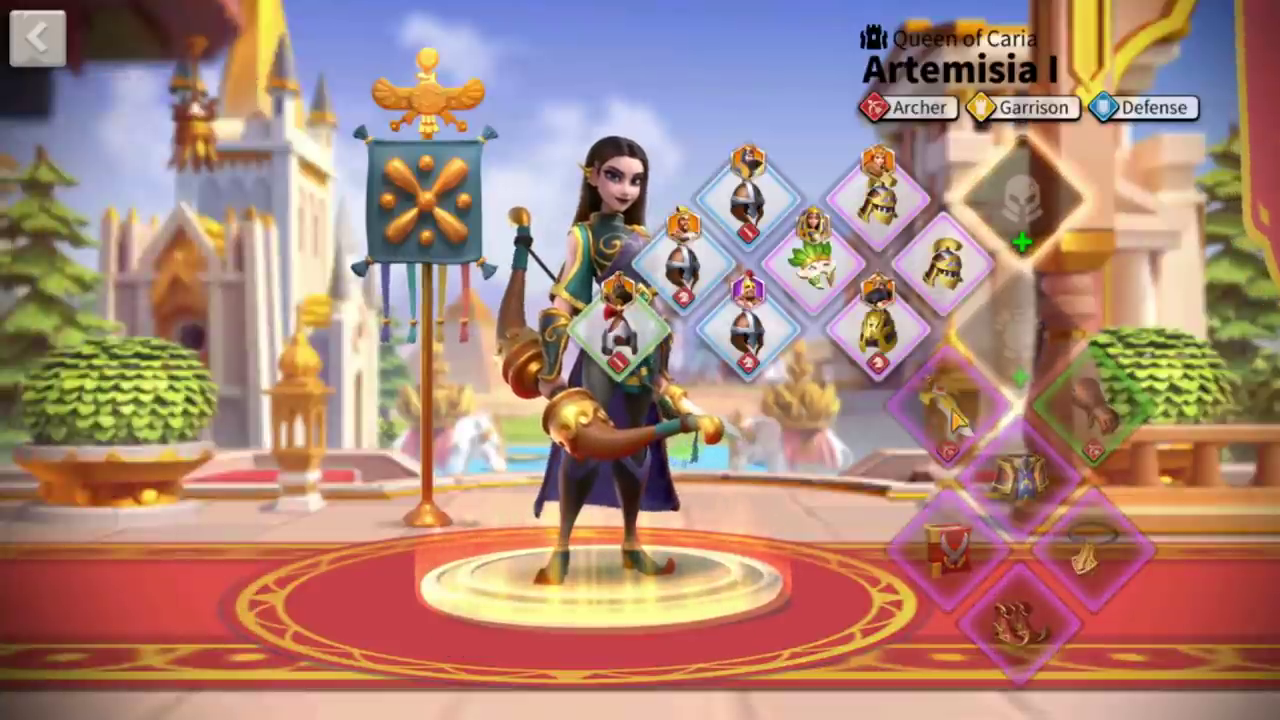
pyautogui.click(956, 420)
pyautogui.click(935, 419)
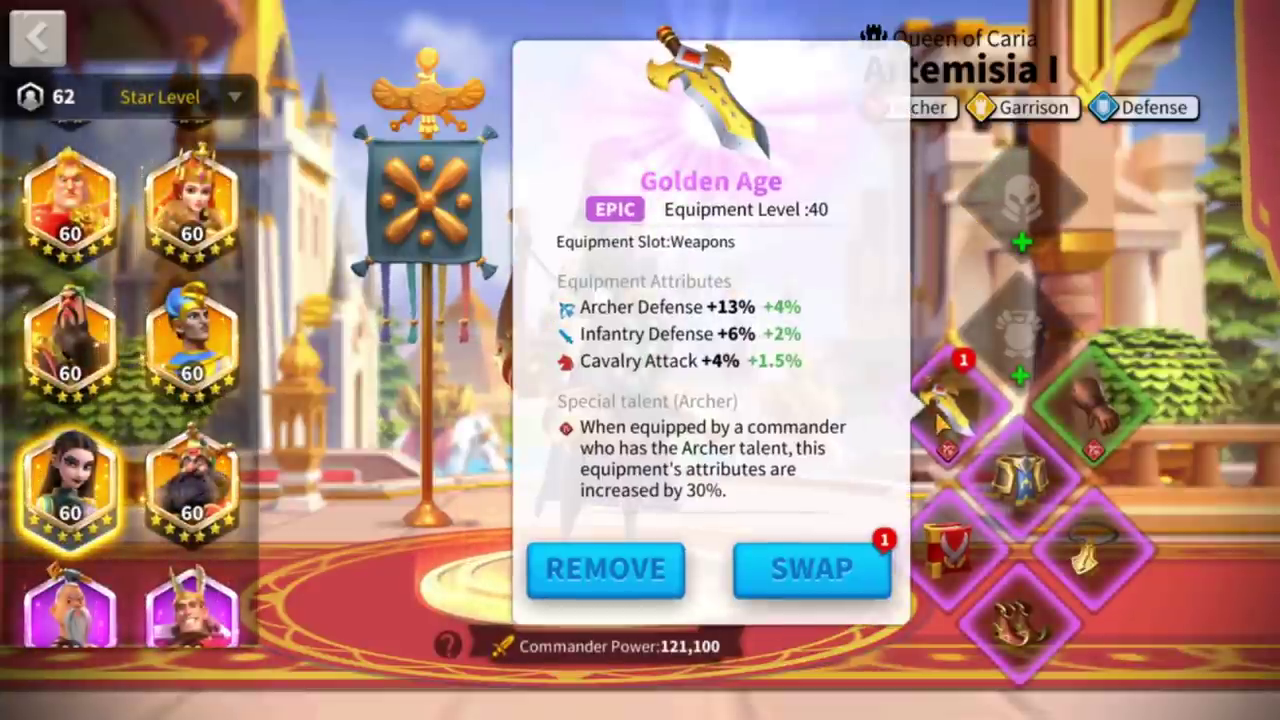
pyautogui.click(645, 575)
pyautogui.click(1020, 478)
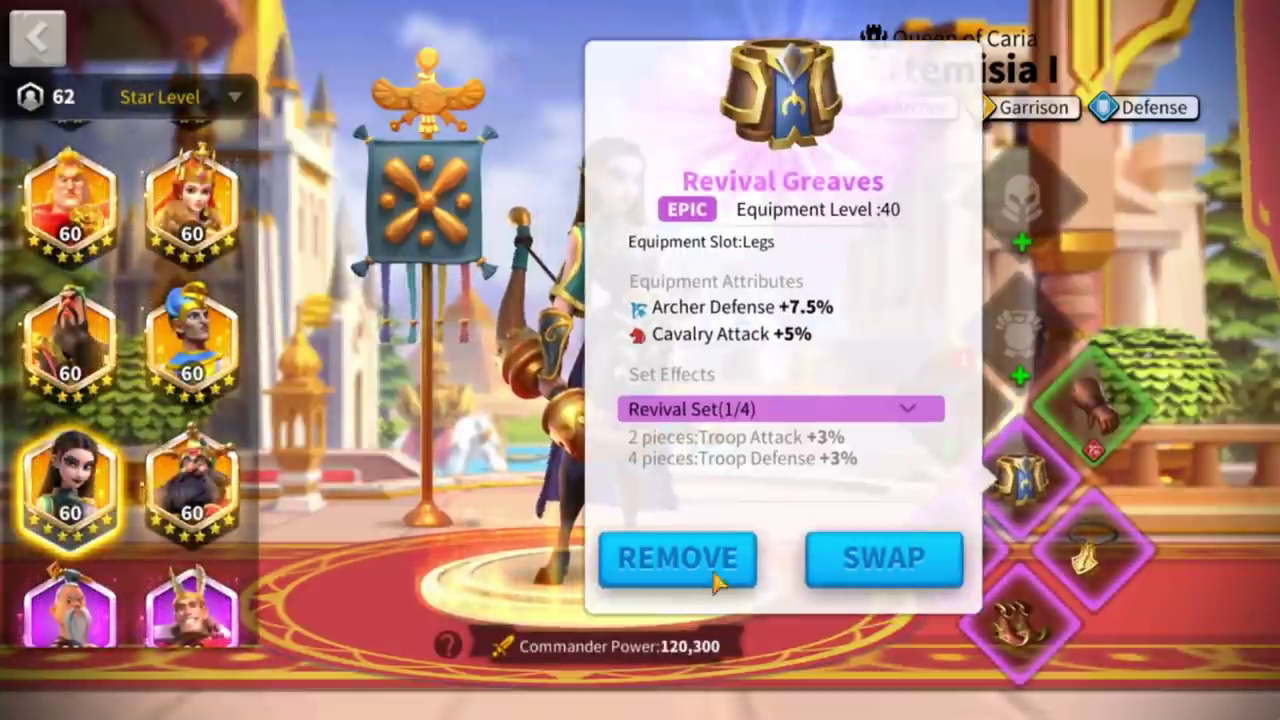
pyautogui.click(672, 568)
# Remove Artemisia I's boots, both accessories and the Leather Gloves.
pyautogui.click(1020, 620)
pyautogui.click(677, 659)
pyautogui.click(952, 545)
pyautogui.click(634, 598)
pyautogui.click(1095, 548)
pyautogui.click(777, 591)
pyautogui.click(1095, 410)
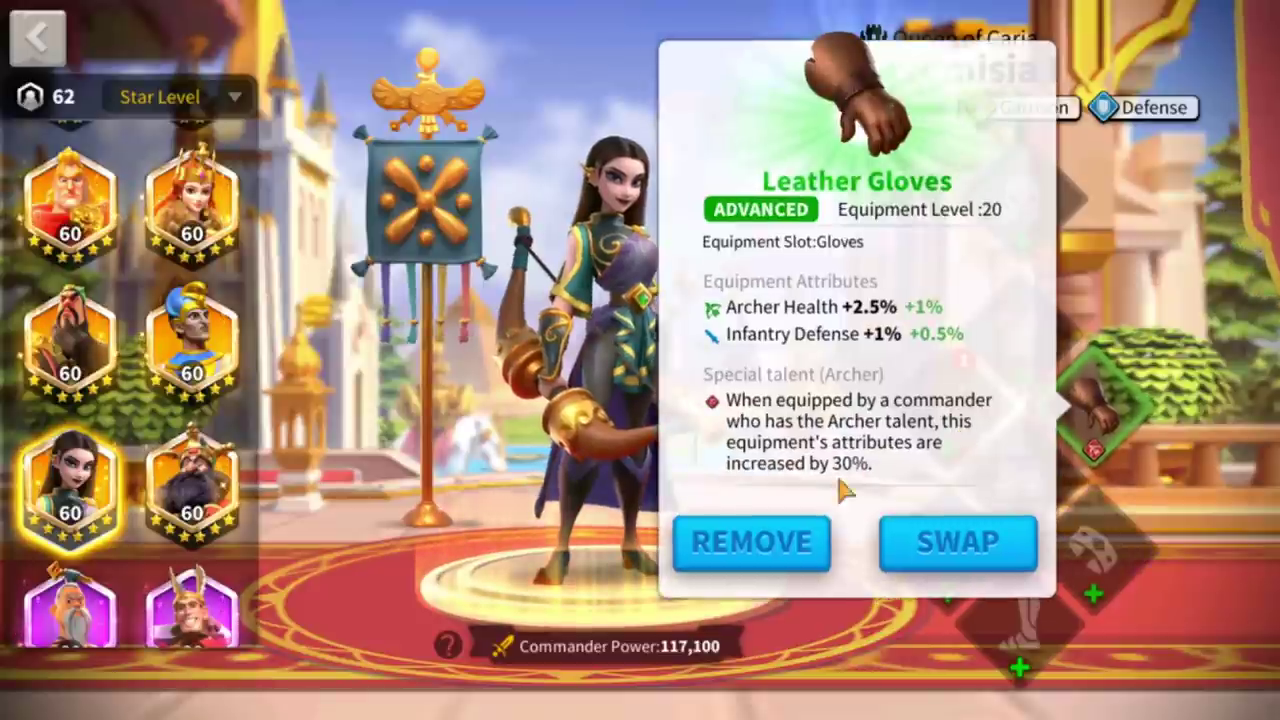
pyautogui.click(740, 550)
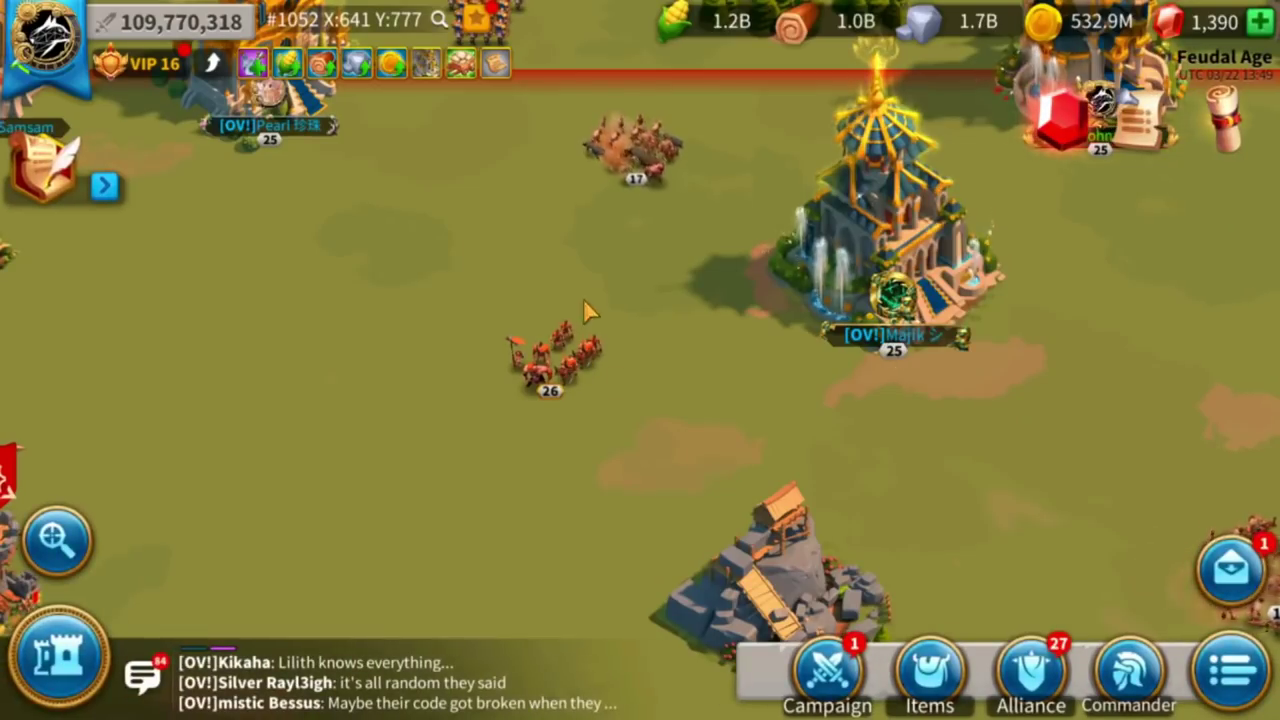
# Send Artemisia I and Ramesses II from Blue Slot No. 2 with 210,000 Elite Janissary against the Lvl. 26 Melfast.
pyautogui.click(565, 345)
pyautogui.click(1040, 470)
pyautogui.click(1040, 145)
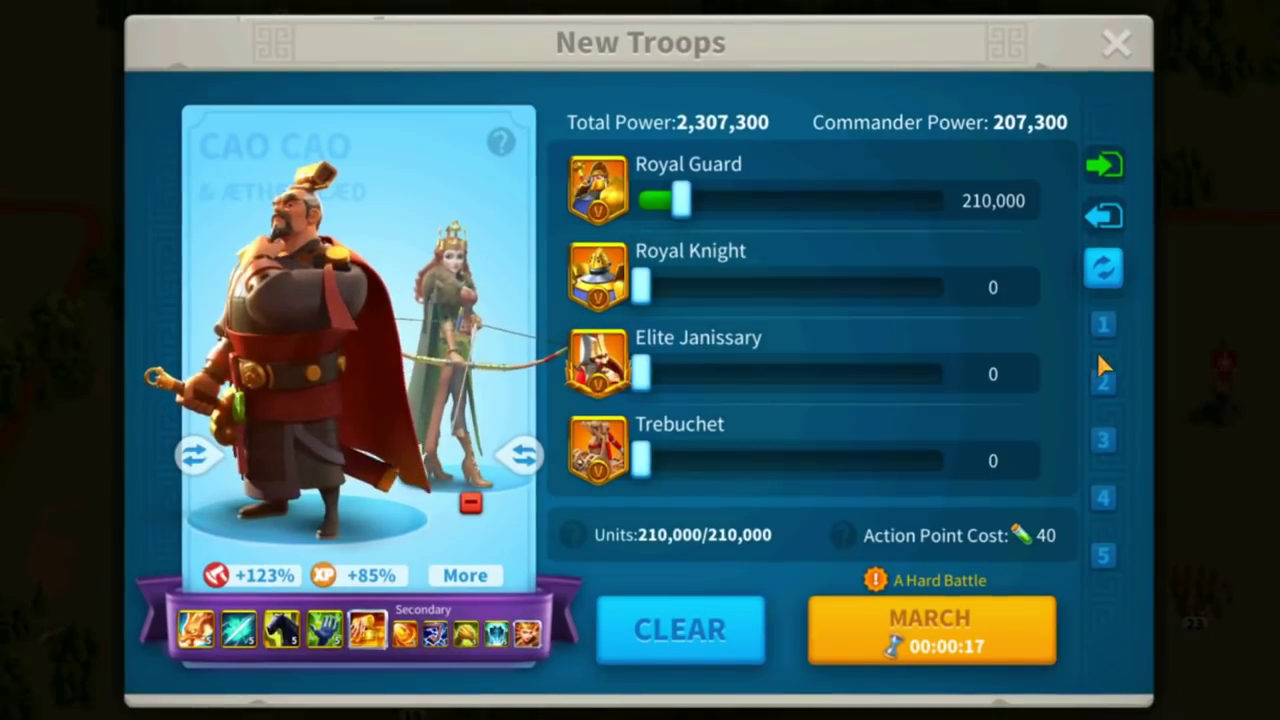
pyautogui.click(1103, 381)
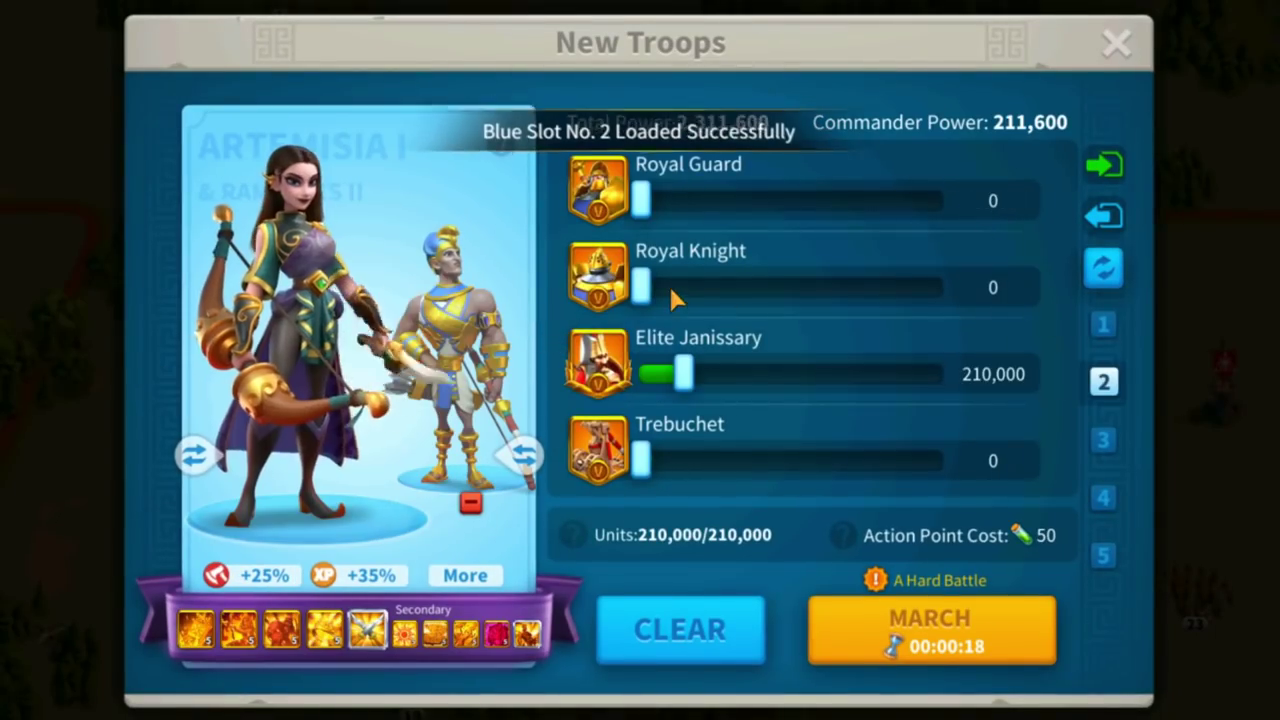
pyautogui.click(931, 630)
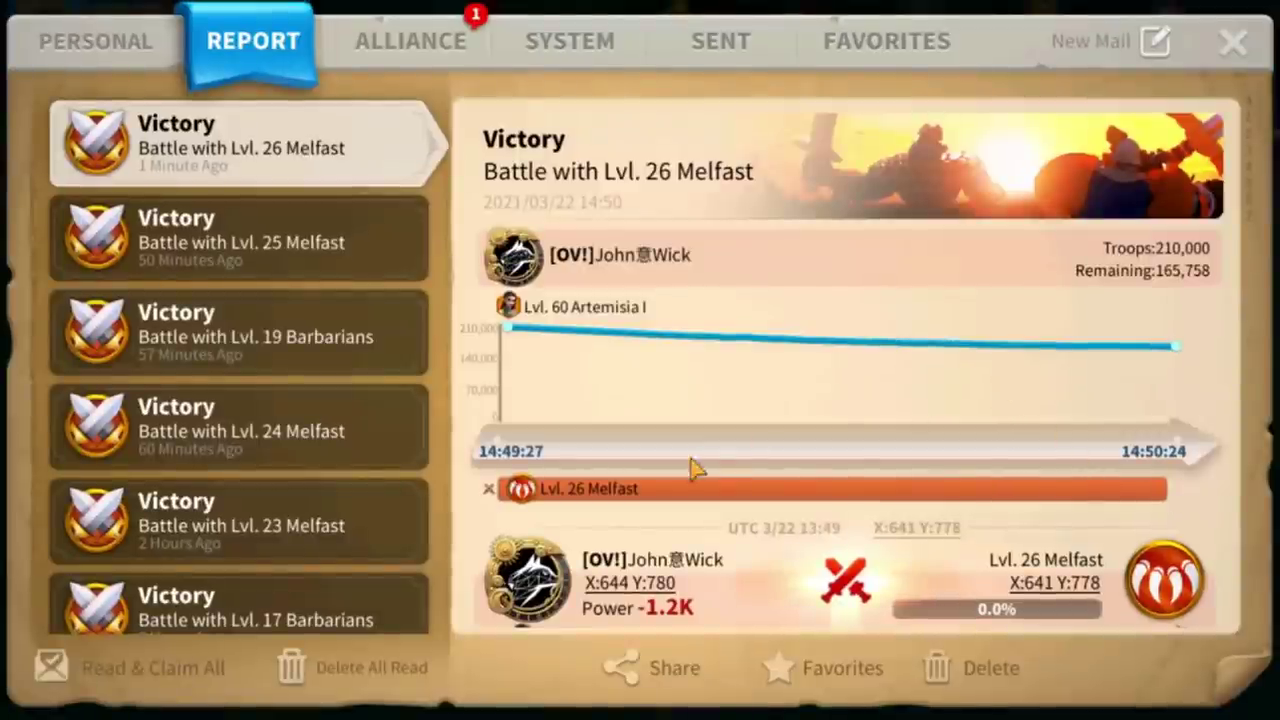
# Examine the Lvl. 26 Melfast battle report and the archer attack, defense and health values in its Troop Buffs.
pyautogui.moveTo(692, 460); pyautogui.dragTo(736, 196)
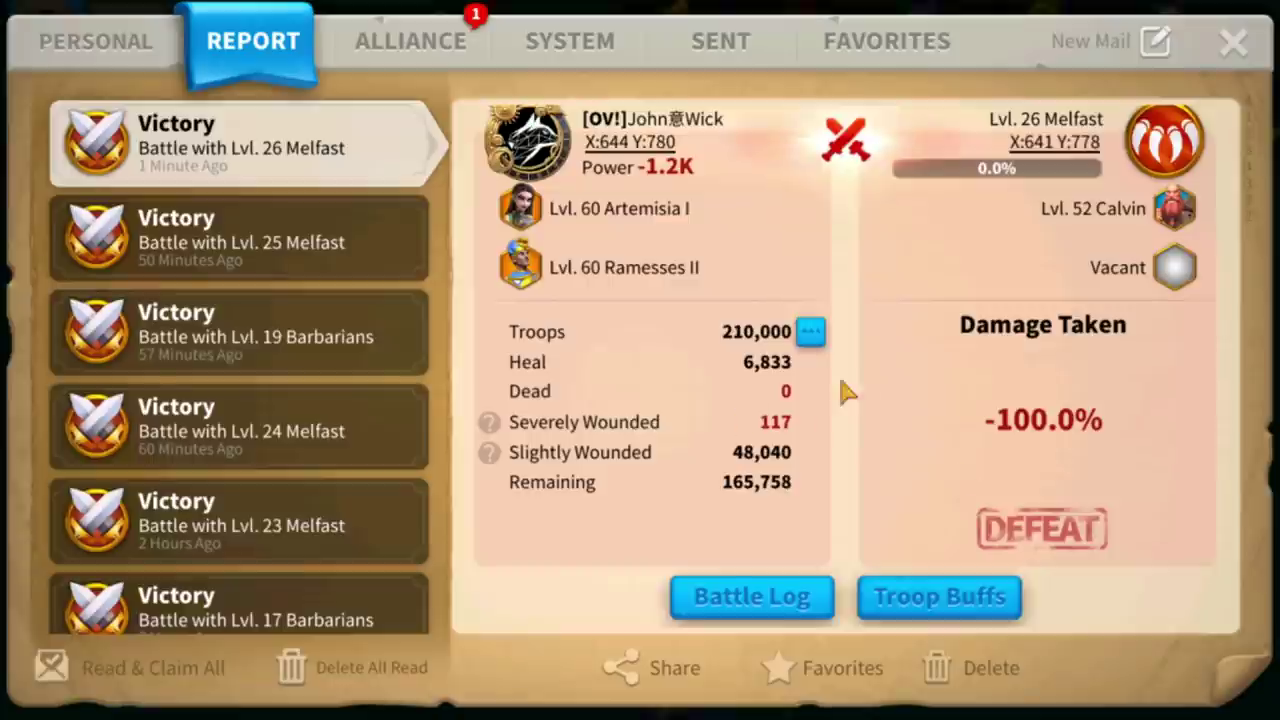
pyautogui.click(945, 596)
pyautogui.moveTo(545, 475); pyautogui.dragTo(563, 366)
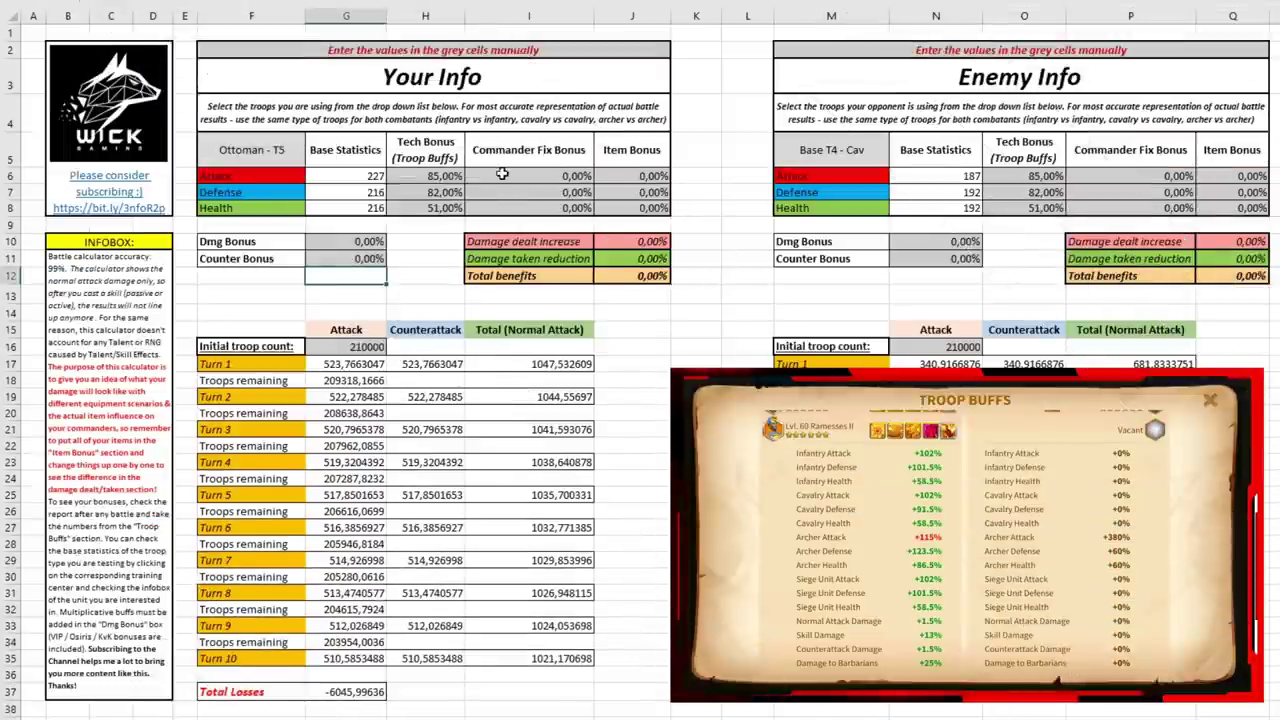
# Switch to the battle calculator spreadsheet and set your Tech Bonus to 115% attack, 123,5% defense and 86,5% health.
pyautogui.click(522, 177)
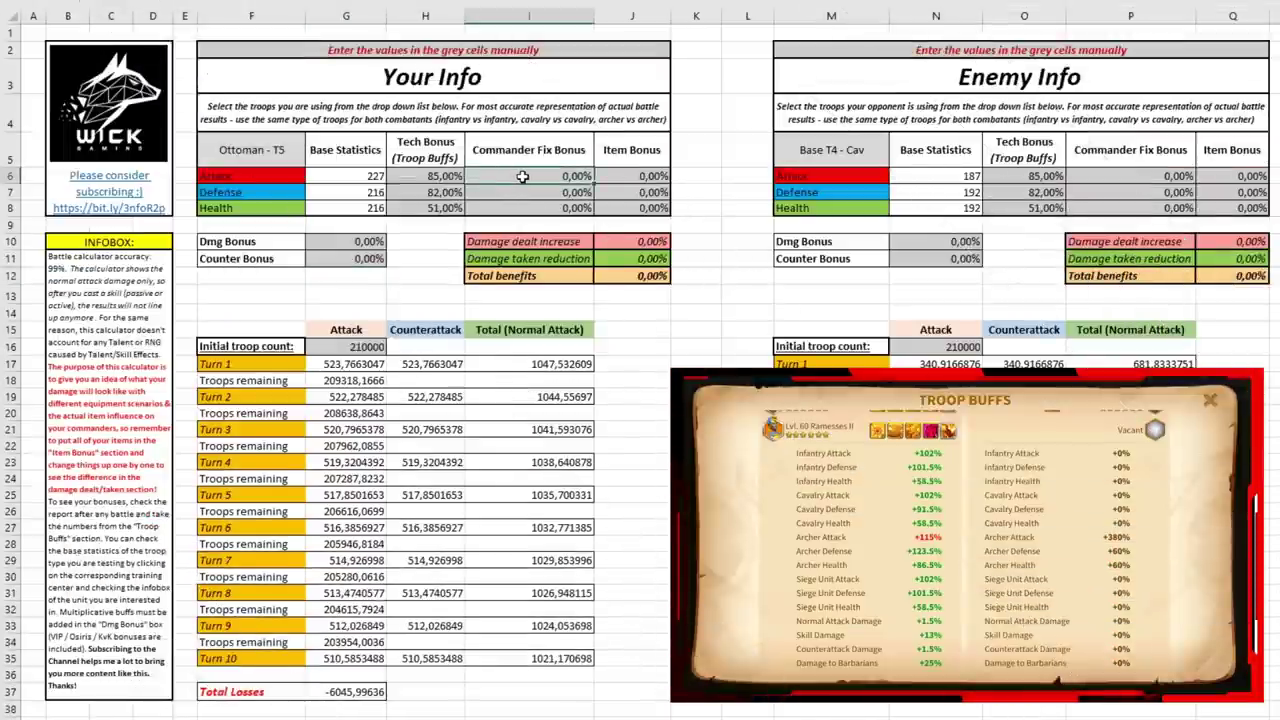
pyautogui.click(447, 175)
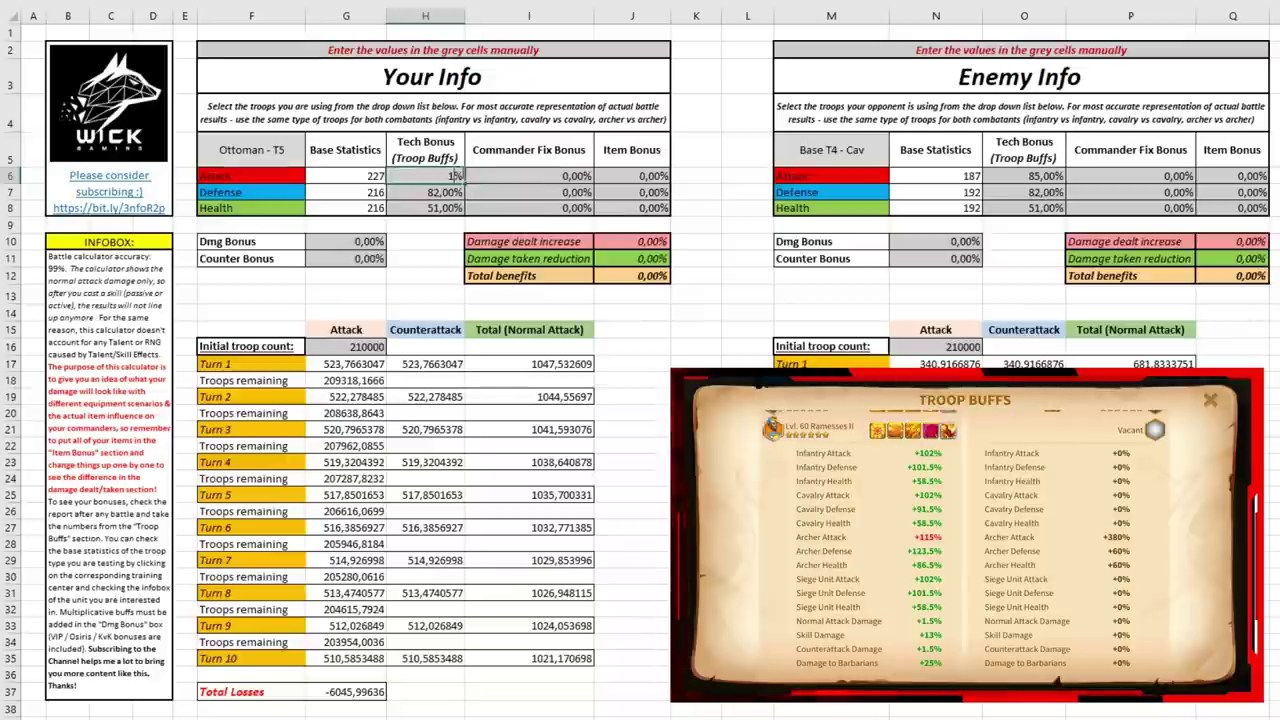
pyautogui.press('Return')
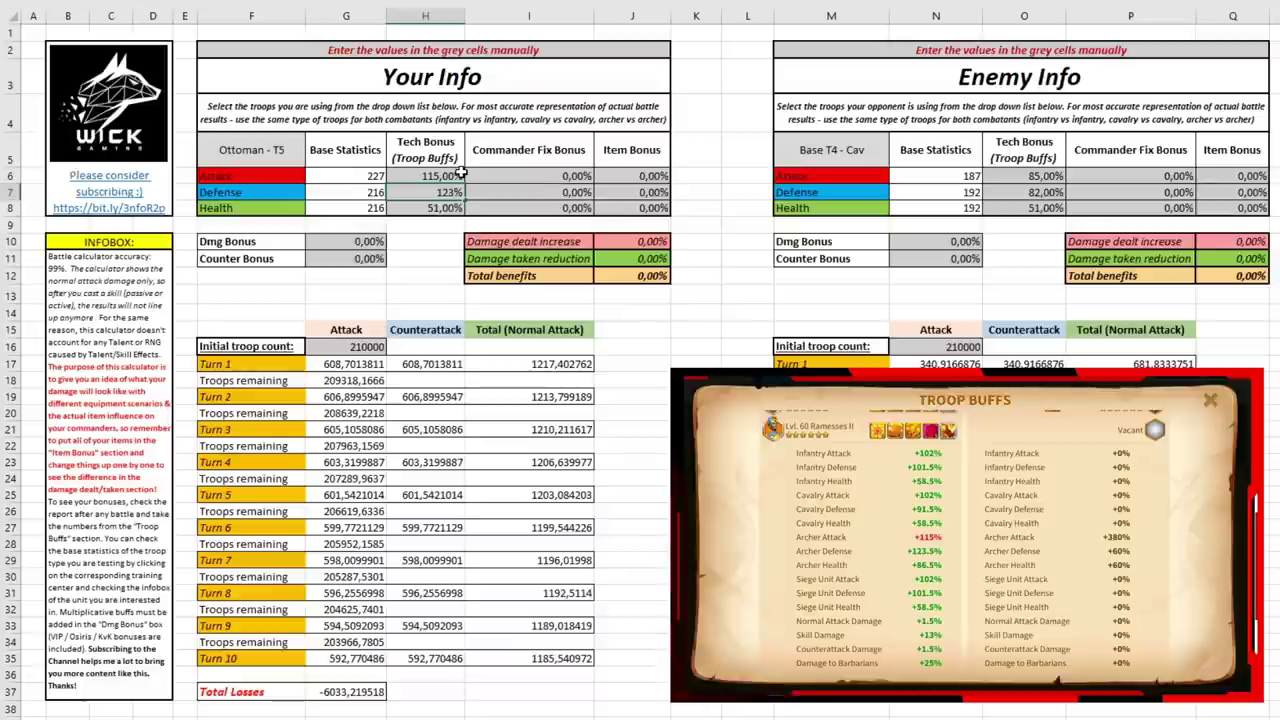
pyautogui.write('123,5')
pyautogui.press('Return')
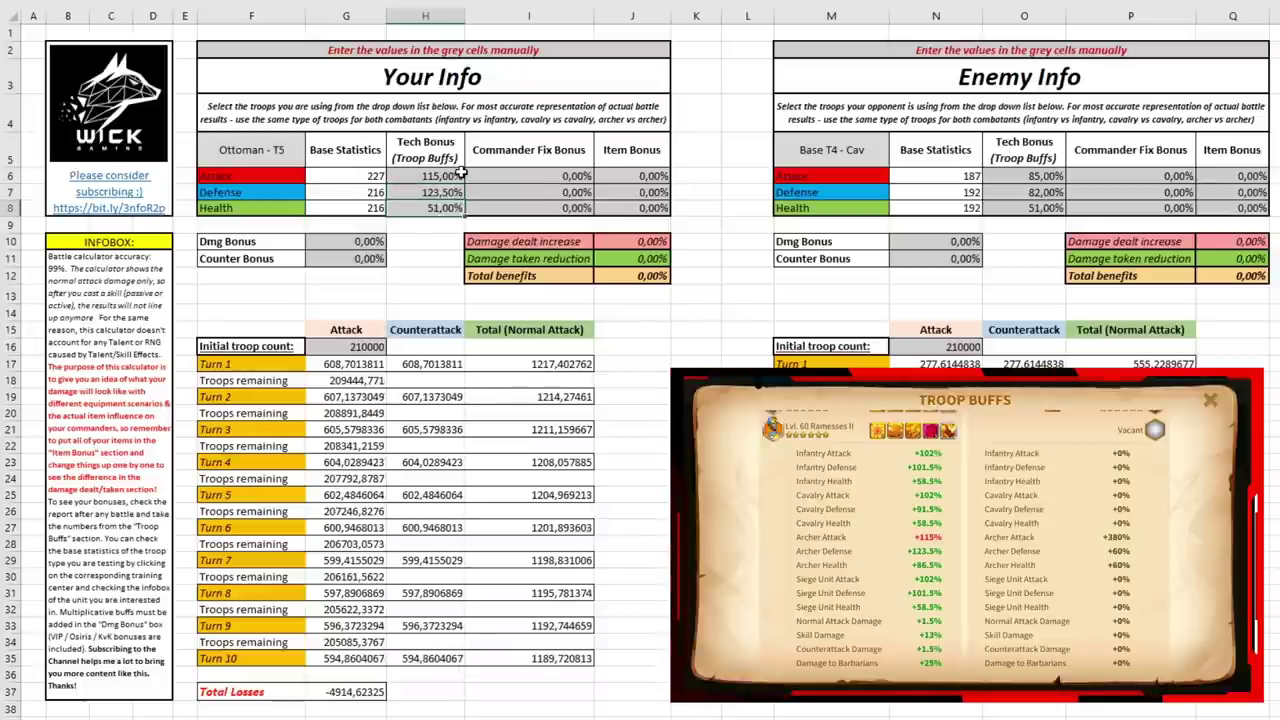
pyautogui.write('86,5')
pyautogui.press('Return')
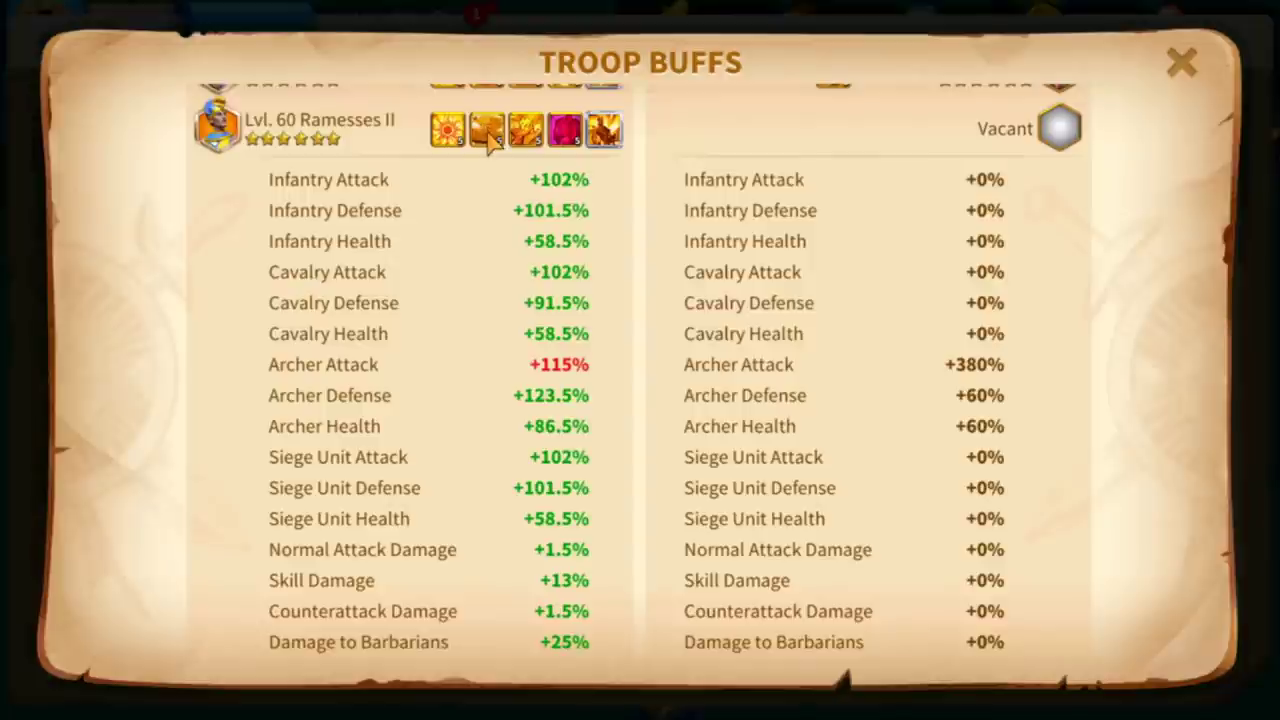
# Back in the game, read Ramesses II's The Poem of Pentaur skill and Alexander the Great's Frontline Commander skill.
pyautogui.click(488, 133)
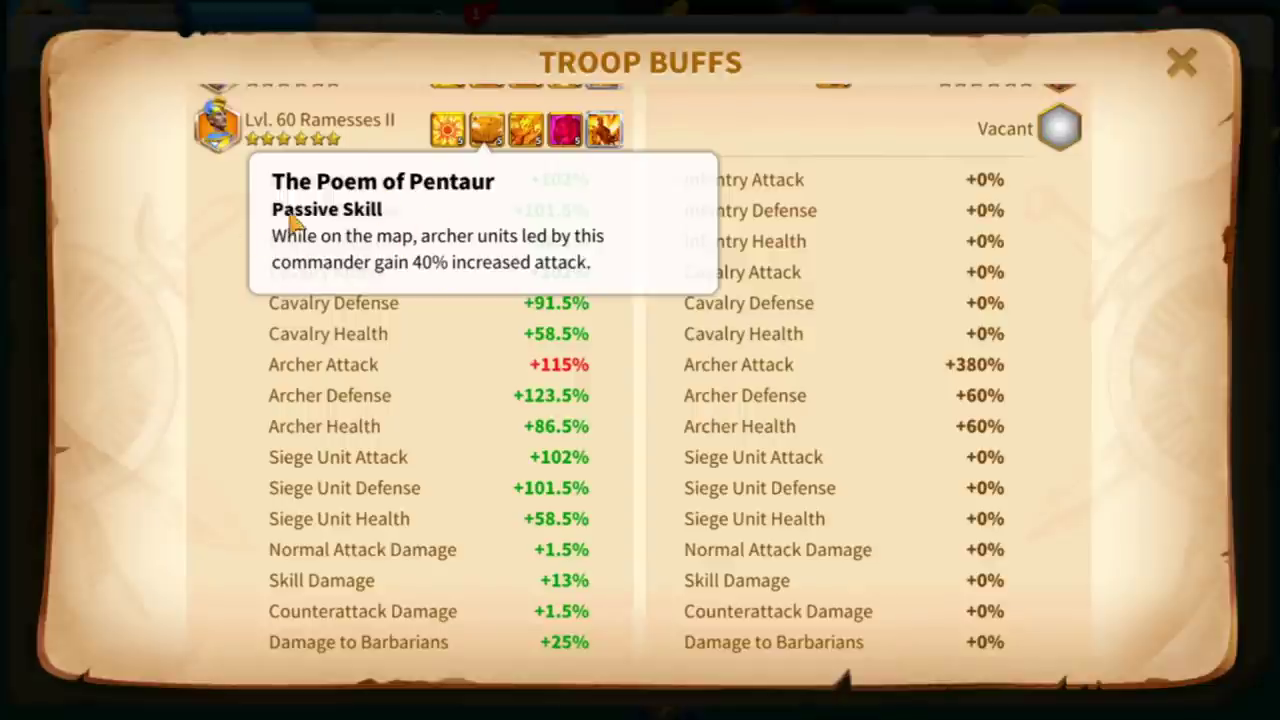
pyautogui.click(548, 372)
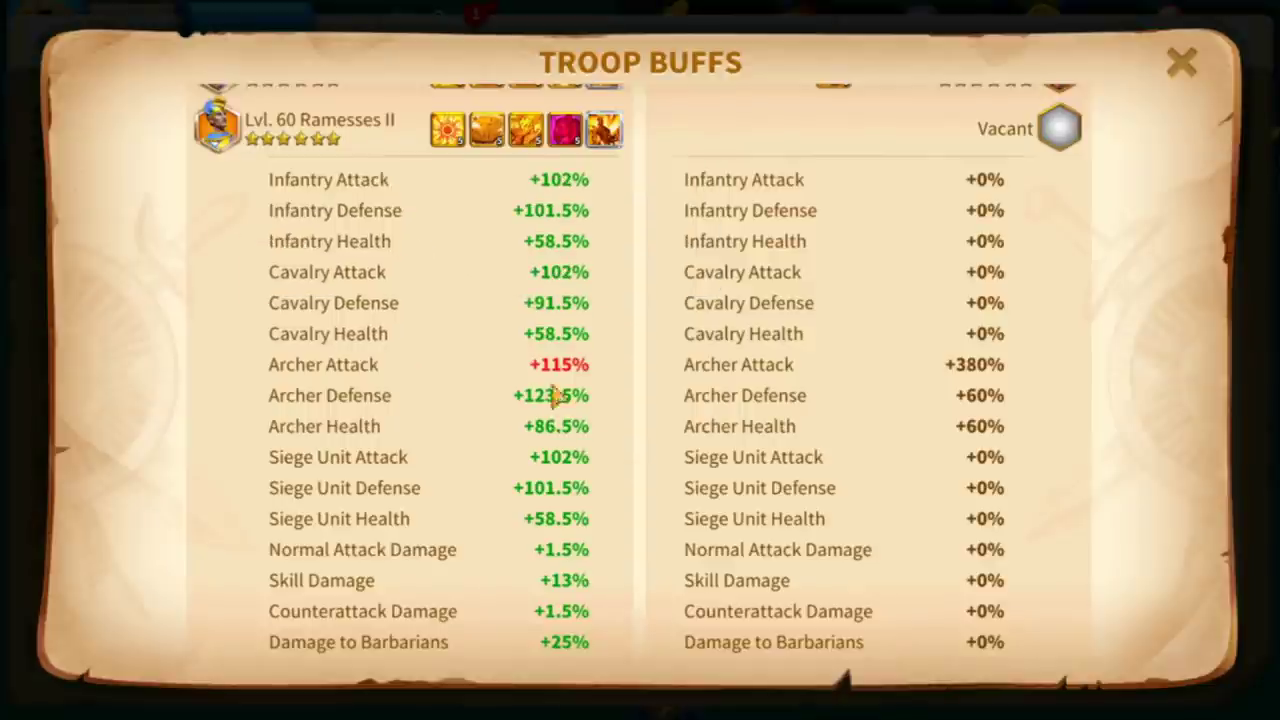
pyautogui.click(1185, 65)
pyautogui.click(1232, 38)
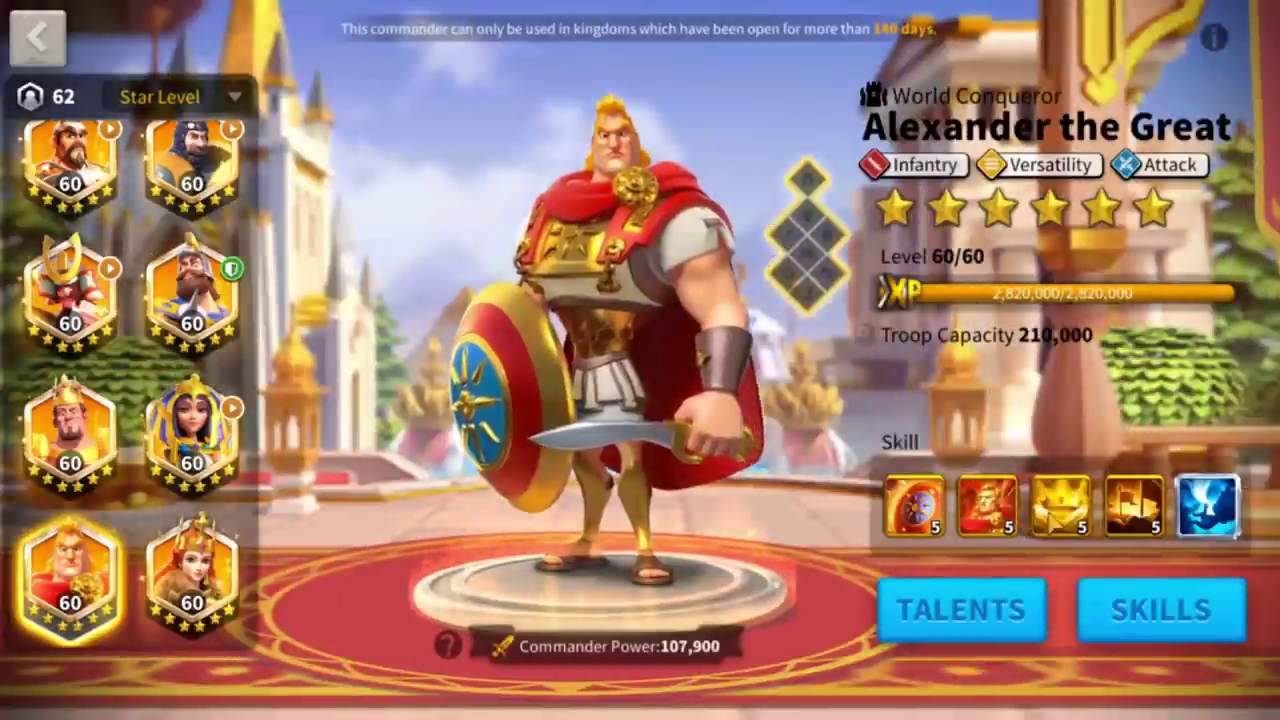
pyautogui.click(1060, 505)
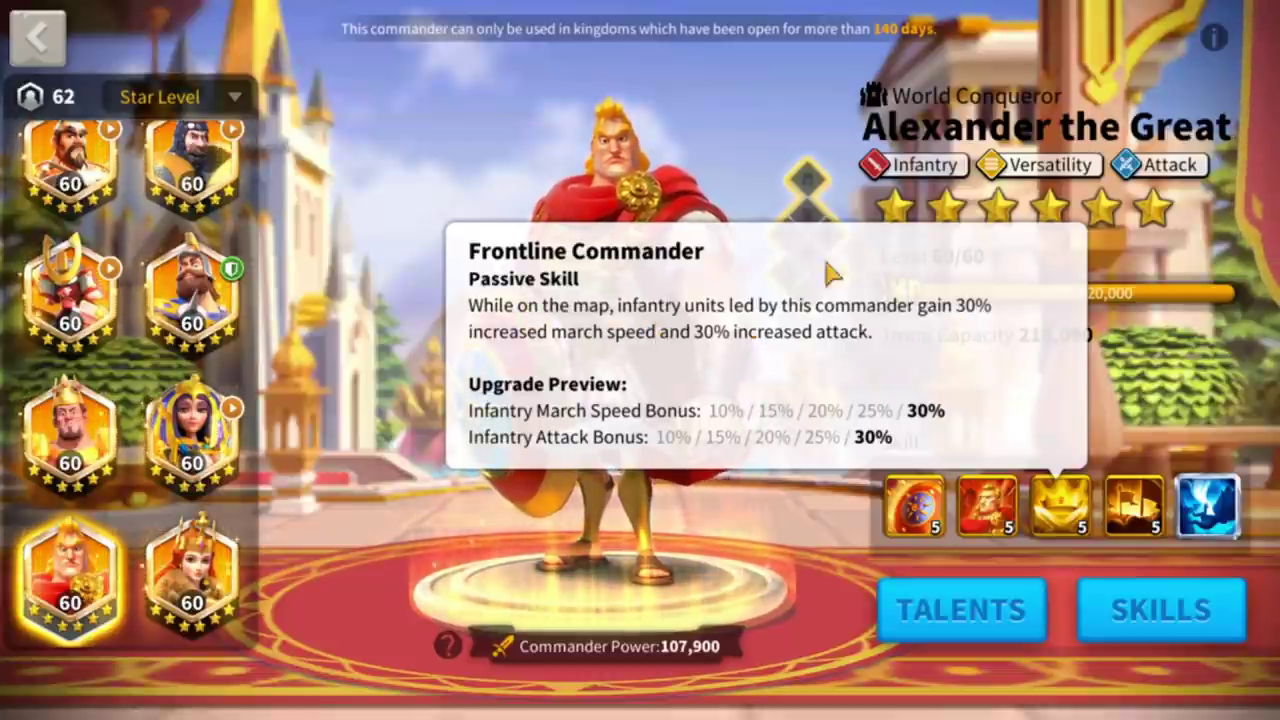
pyautogui.click(780, 235)
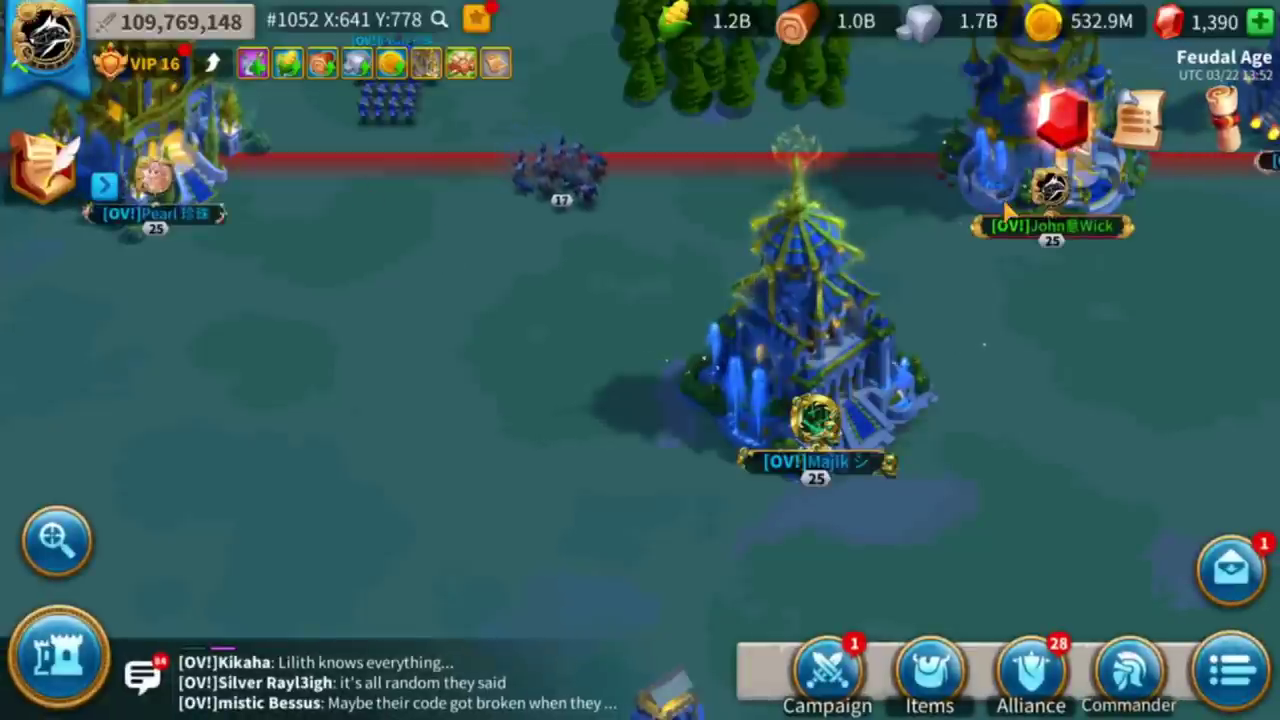
# Send Artemisia I from Blue Slot No. 2 without a secondary commander, with 210,000 Elite Janissary, against the Lvl. 15 Barbarians near your city.
pyautogui.moveTo(990, 212); pyautogui.dragTo(705, 370)
pyautogui.moveTo(645, 328); pyautogui.dragTo(641, 477)
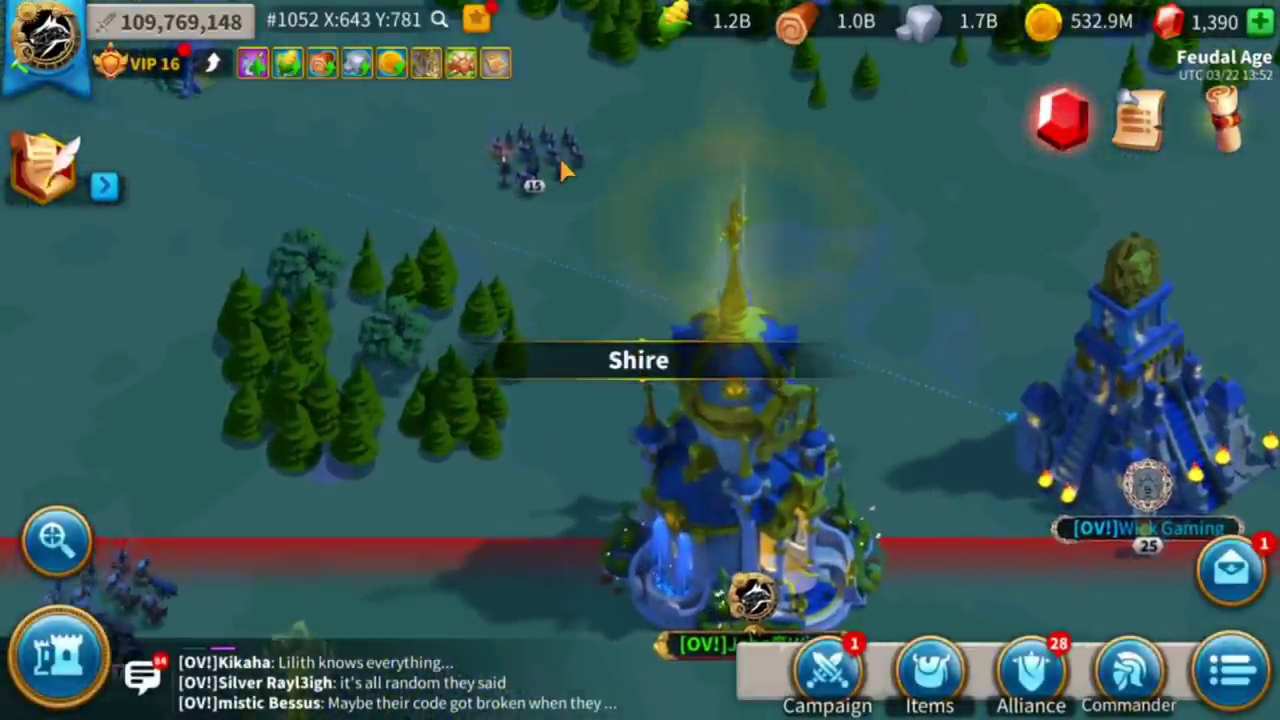
pyautogui.click(563, 172)
pyautogui.click(826, 318)
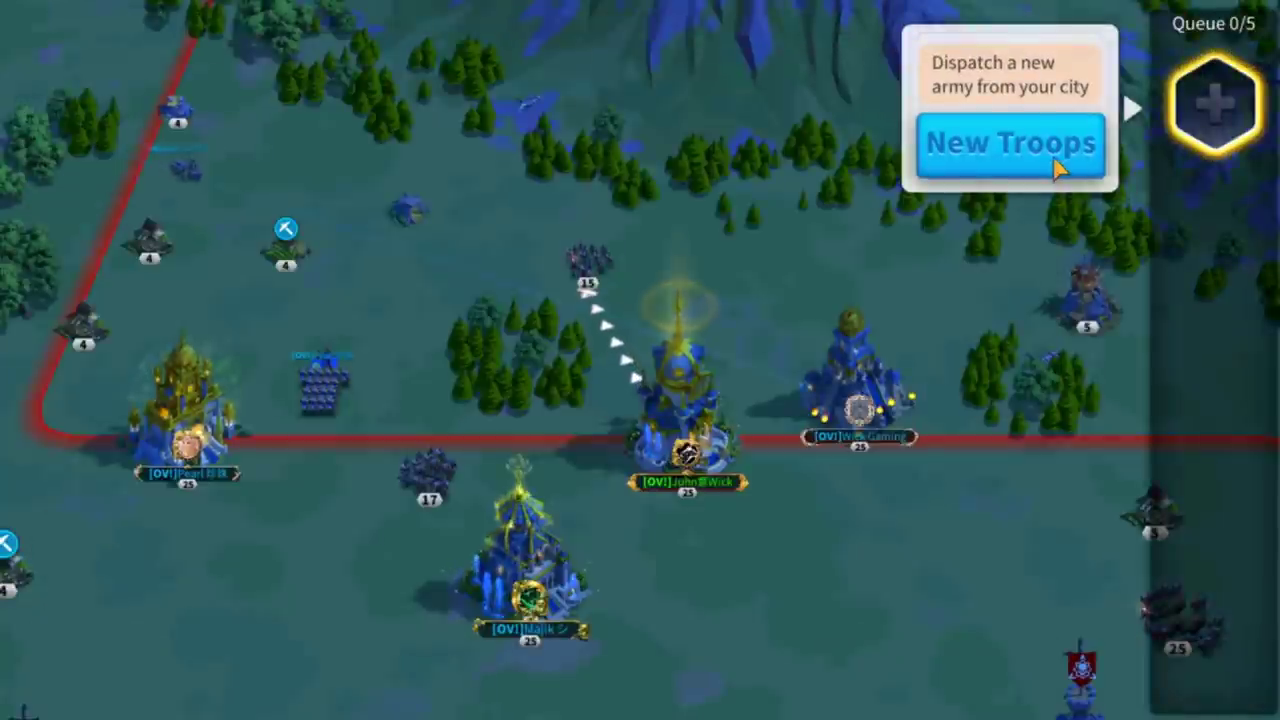
pyautogui.click(1058, 170)
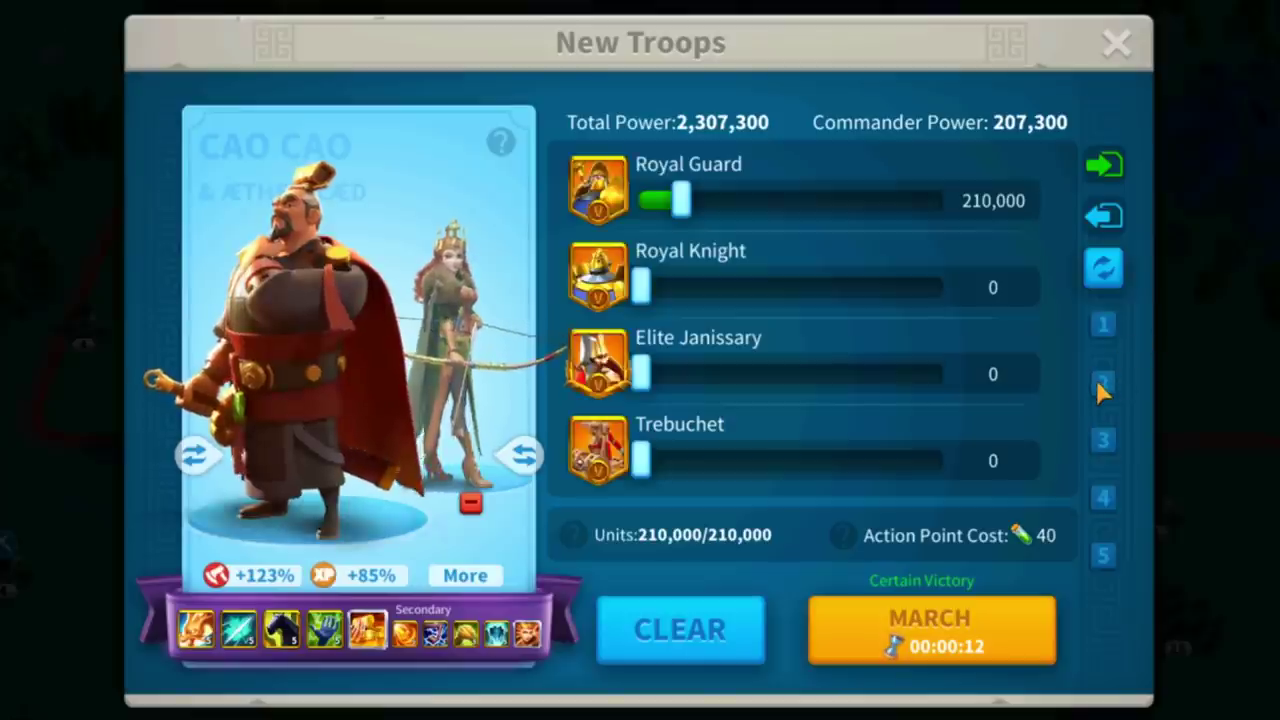
pyautogui.click(1104, 381)
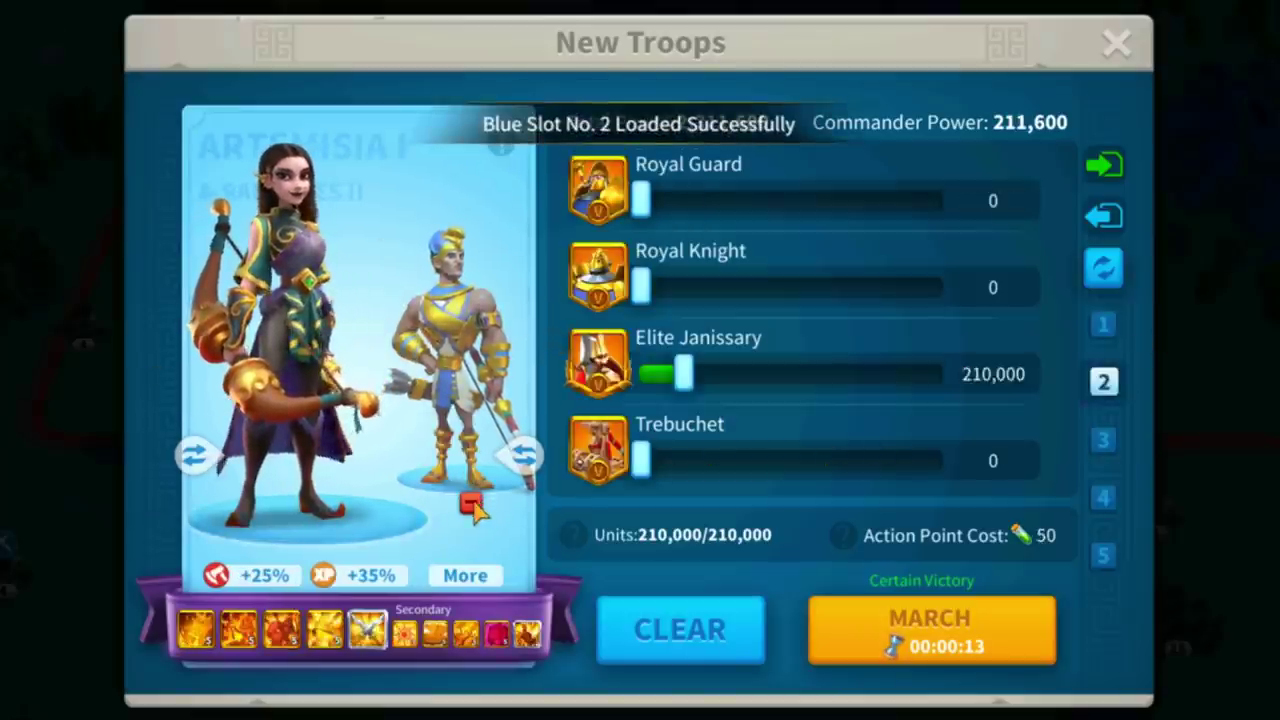
pyautogui.click(471, 506)
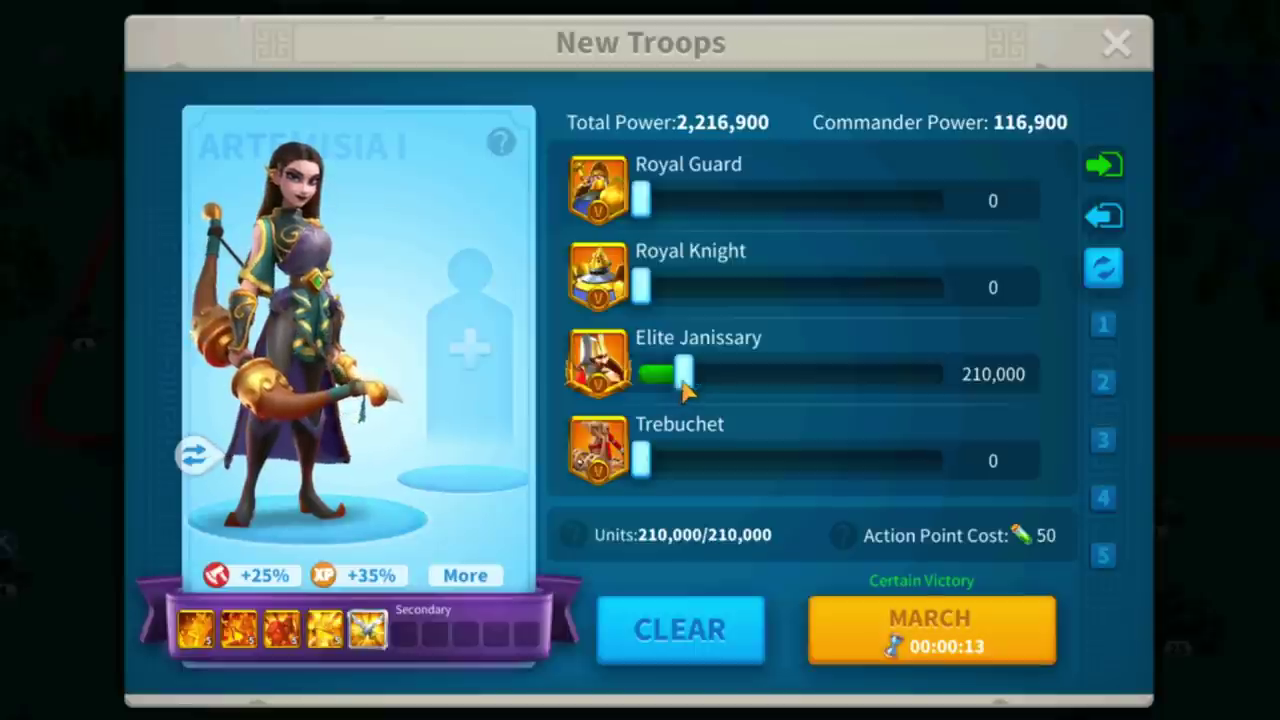
pyautogui.click(945, 628)
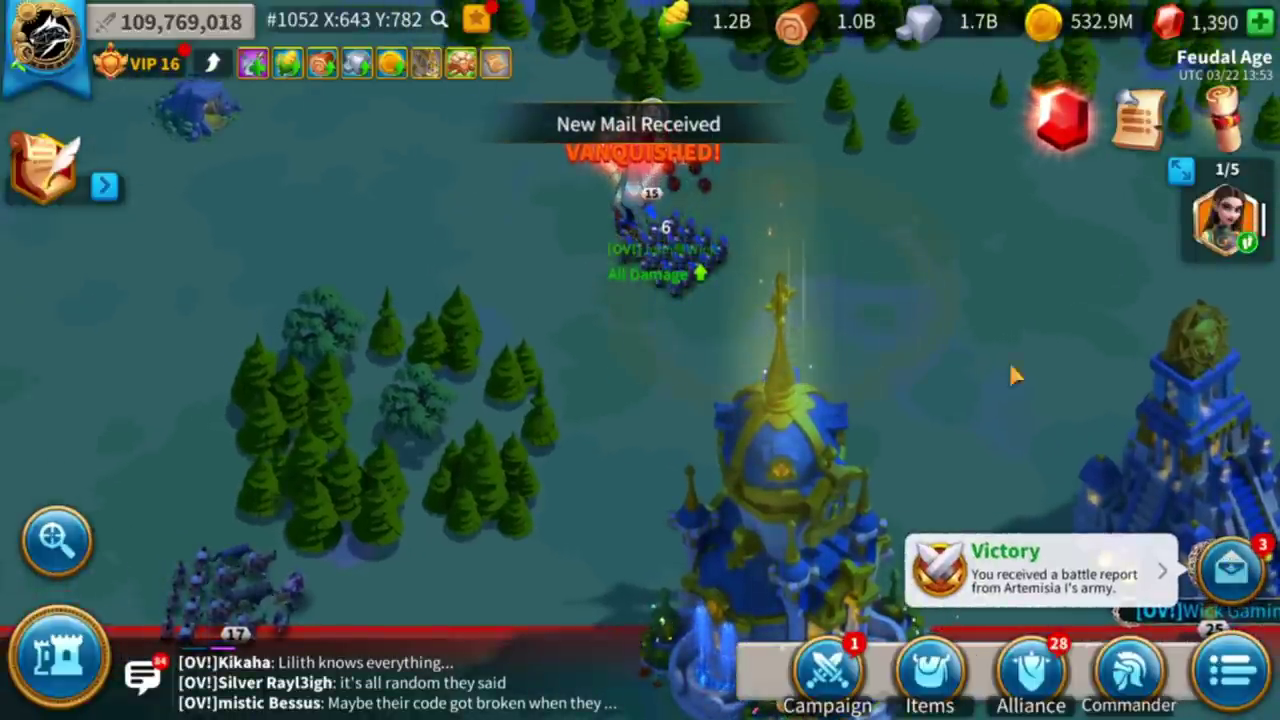
# Open the new Lvl. 15 Barbarians battle report and examine the archer values in its Troop Buffs.
pyautogui.click(1040, 570)
pyautogui.moveTo(884, 440); pyautogui.dragTo(902, 175)
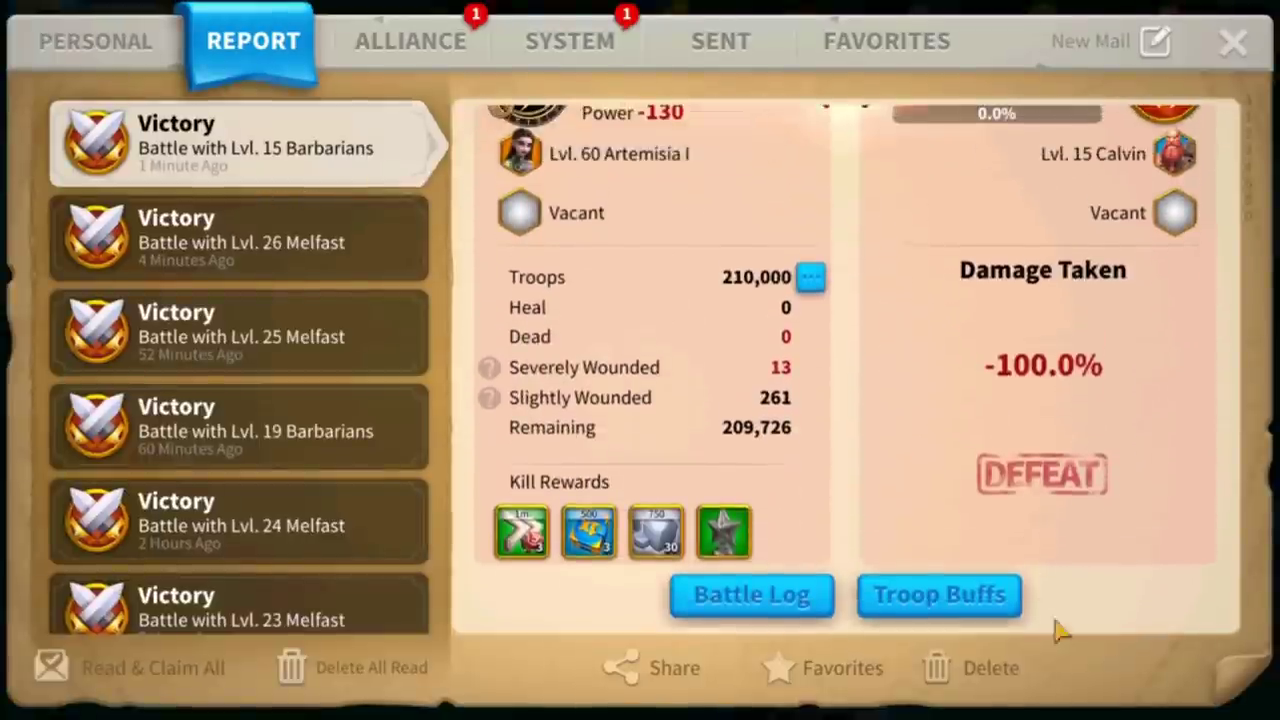
pyautogui.click(939, 597)
pyautogui.moveTo(472, 480); pyautogui.dragTo(475, 377)
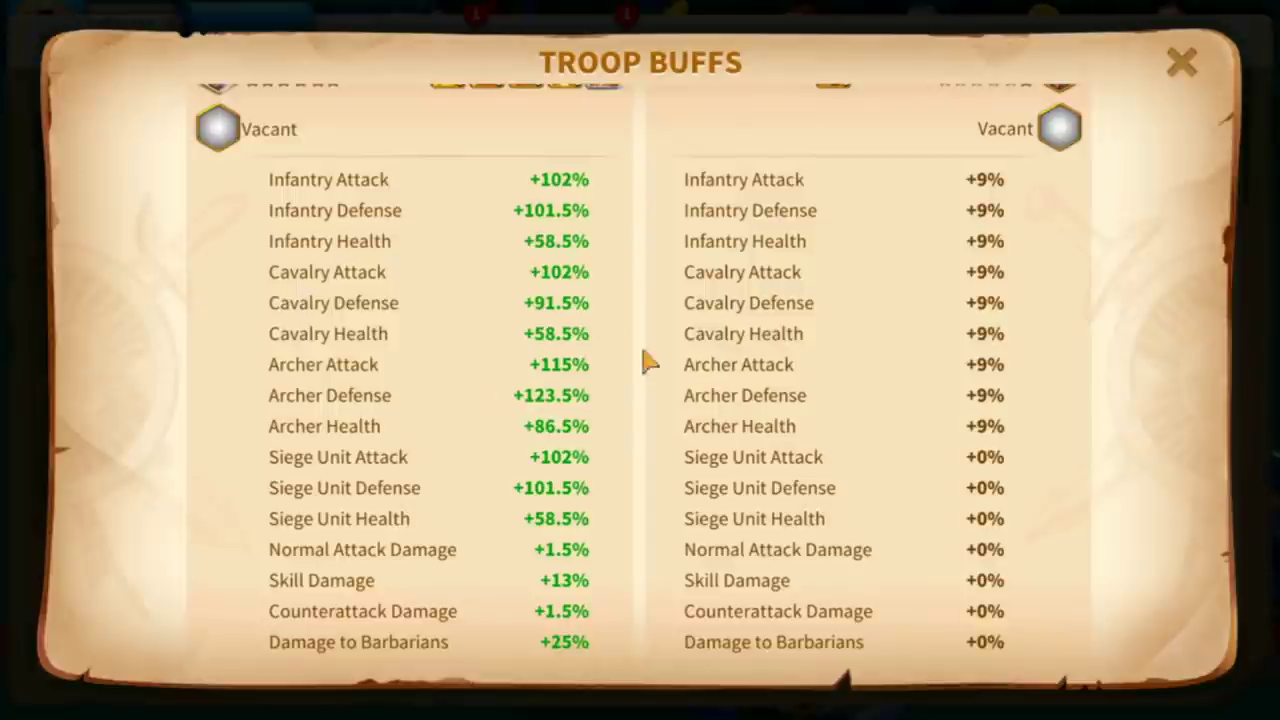
pyautogui.moveTo(578, 340); pyautogui.dragTo(500, 443)
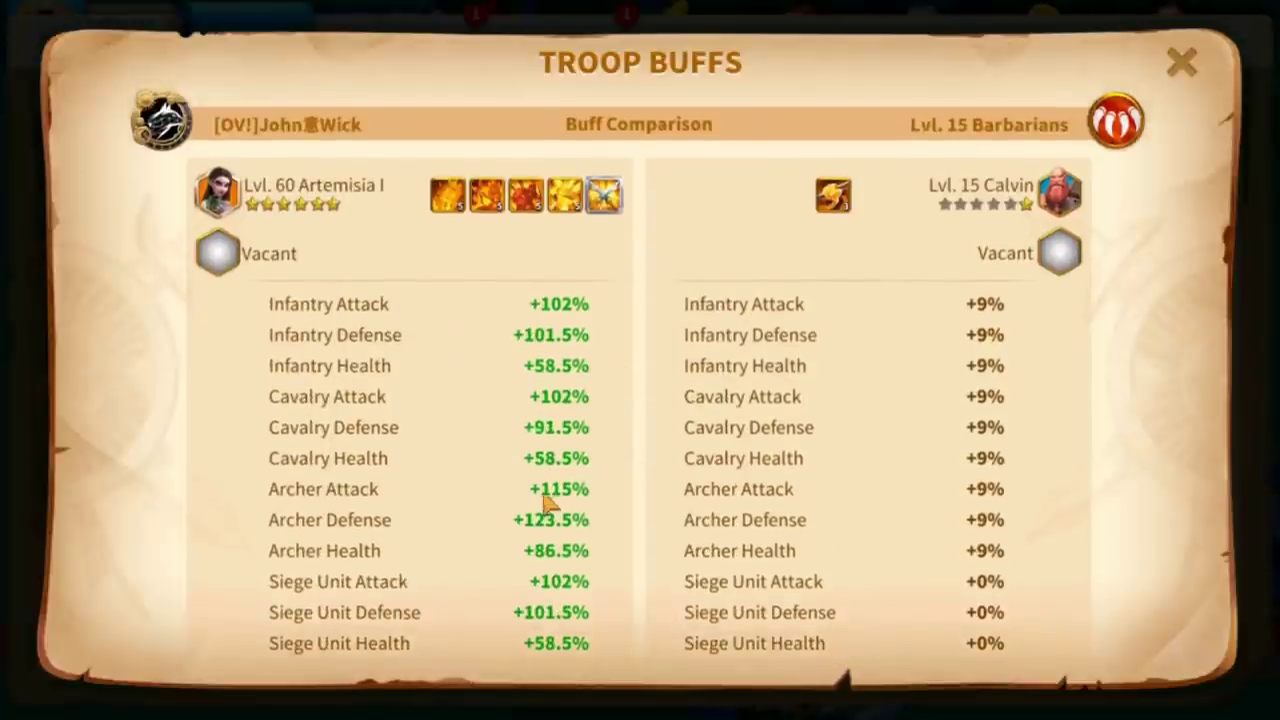
pyautogui.click(1181, 64)
pyautogui.click(1234, 40)
# Look up Ramesses II among the commanders and read The Poem of Pentaur skill's archer attack bonus.
pyautogui.click(1131, 665)
pyautogui.moveTo(165, 442); pyautogui.dragTo(168, 285)
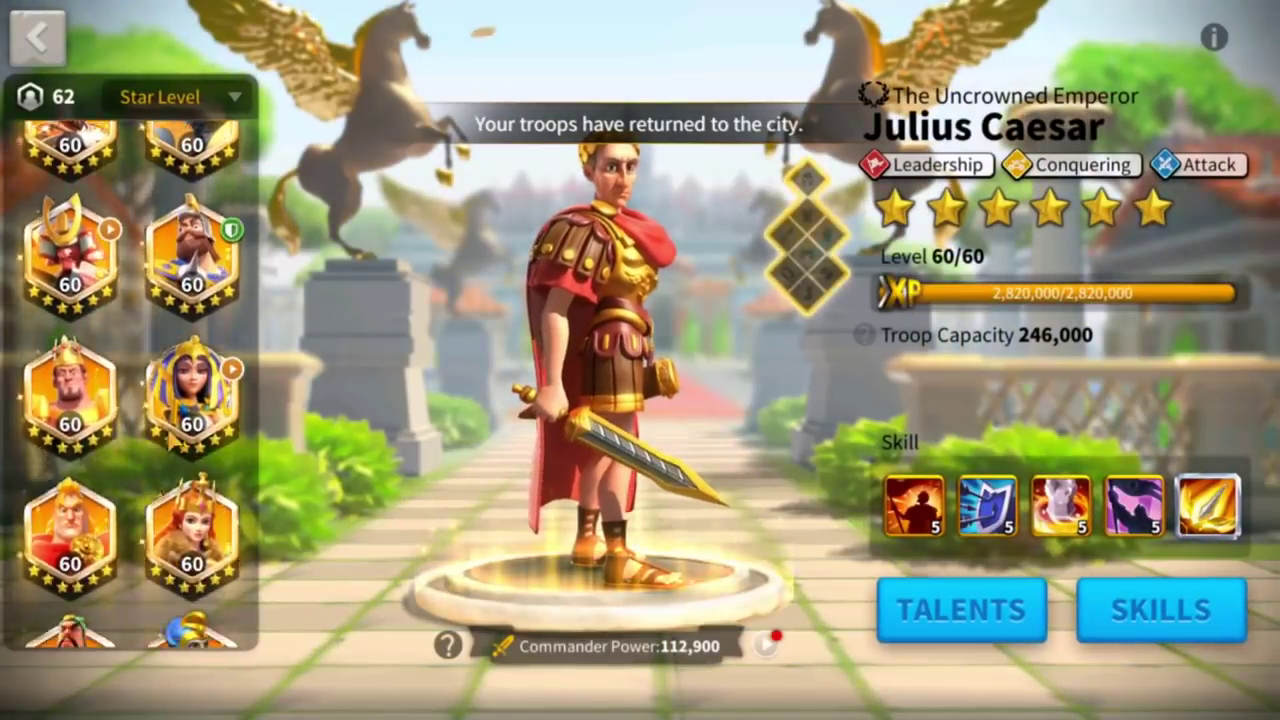
pyautogui.moveTo(180, 530); pyautogui.dragTo(185, 360)
pyautogui.click(192, 465)
pyautogui.click(987, 505)
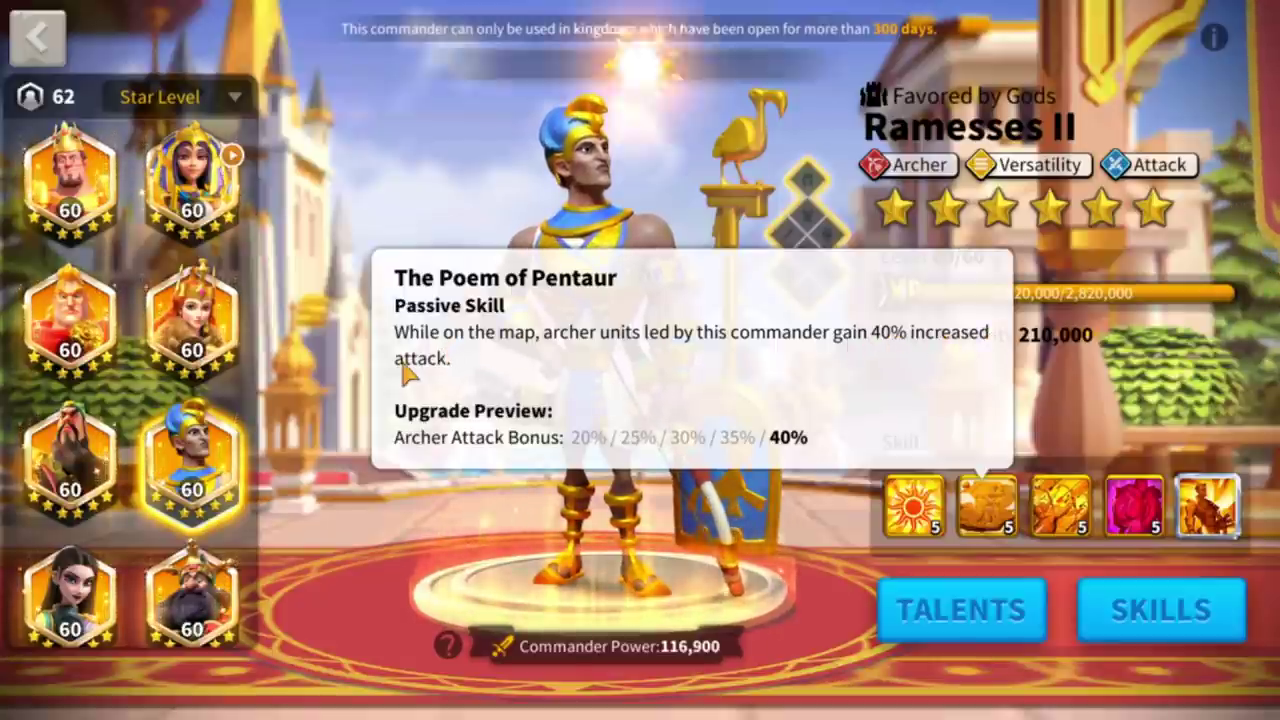
pyautogui.click(38, 40)
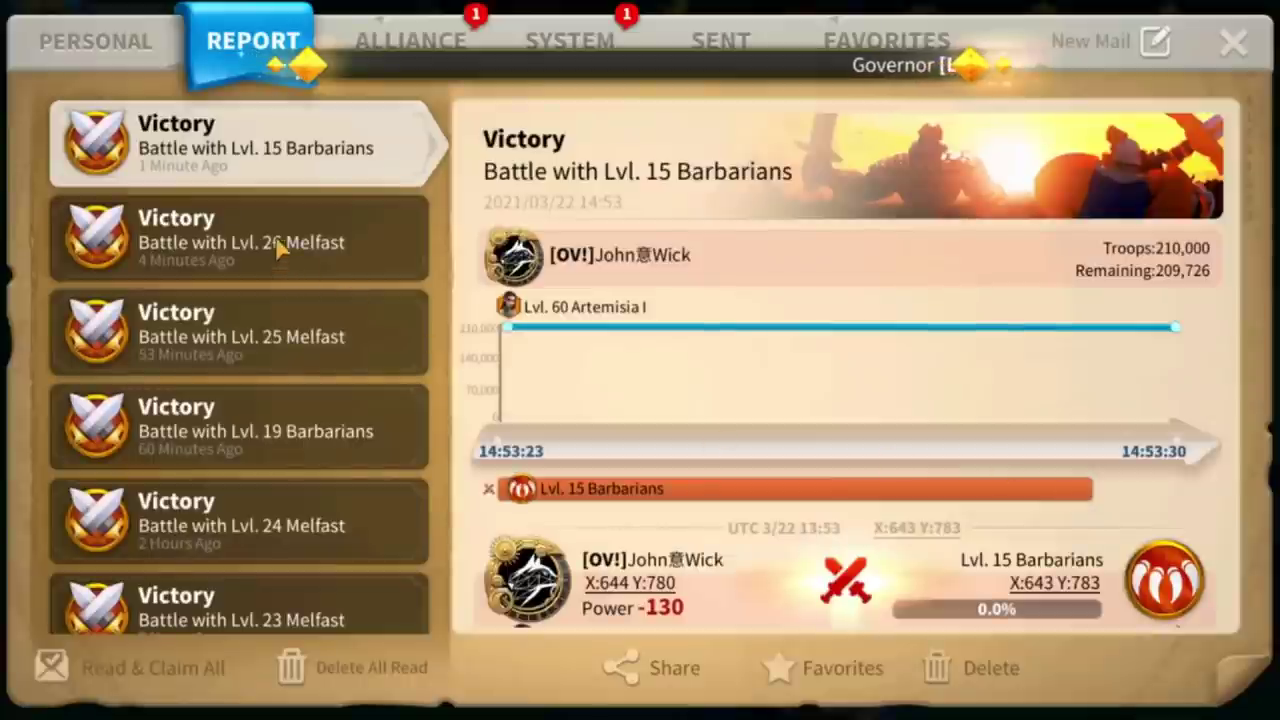
# Reopen the Lvl. 15 Barbarians battle report and recheck the archer attack in its Troop Buffs.
pyautogui.scroll(-5, 900, 450)
pyautogui.click(920, 594)
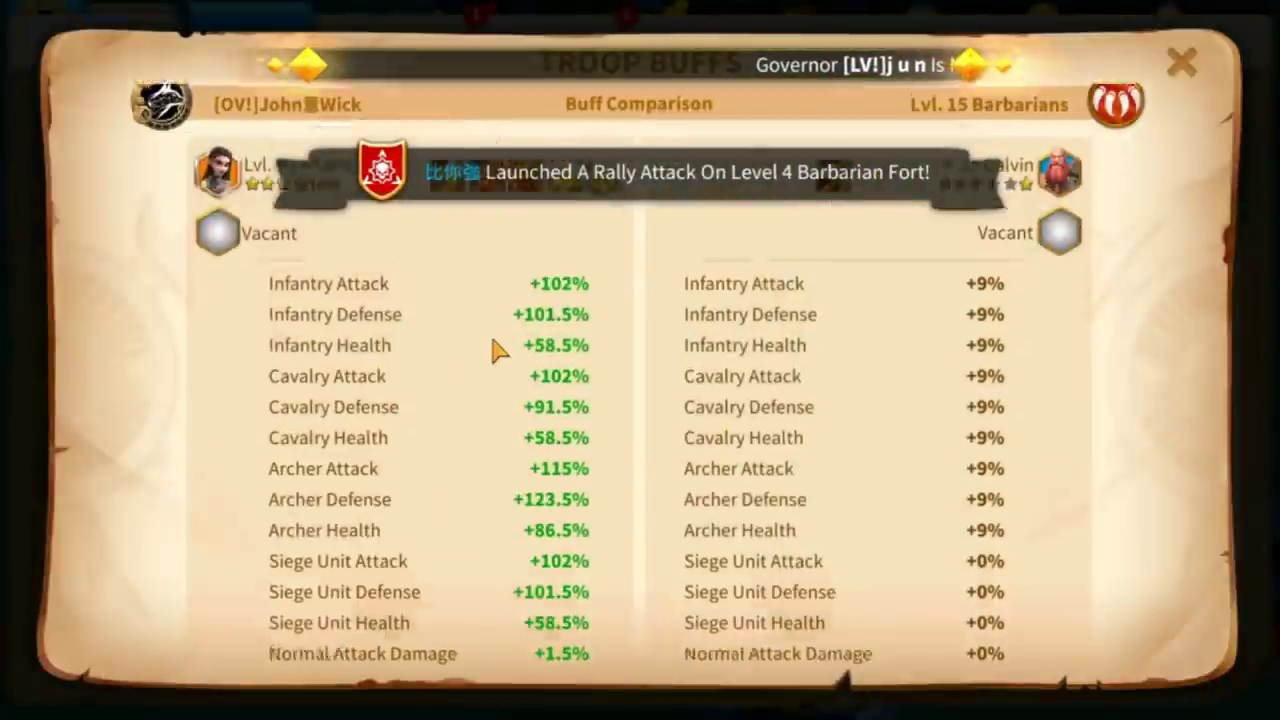
pyautogui.scroll(-2, 540, 400)
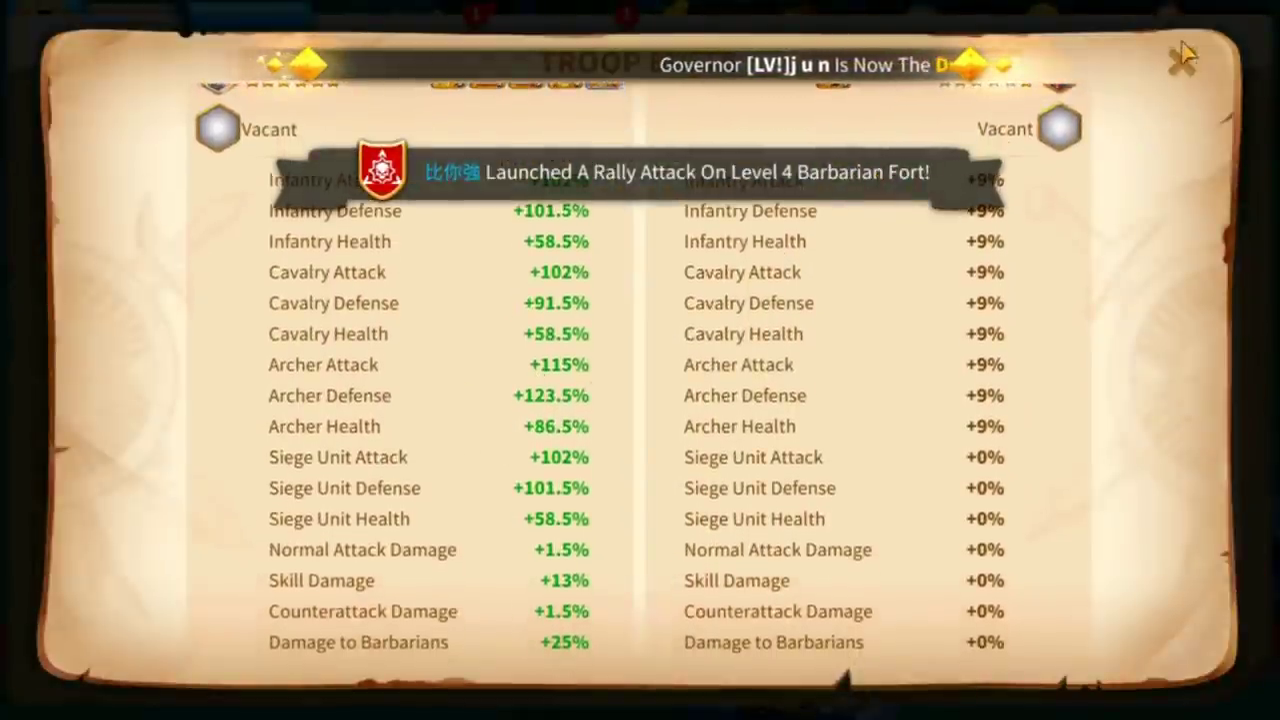
pyautogui.click(1180, 55)
# Open the Lvl. 26 Melfast battle report and check its Troop Buffs for the archer attack with Ramesses II as secondary commander.
pyautogui.click(306, 251)
pyautogui.scroll(-3, 645, 567)
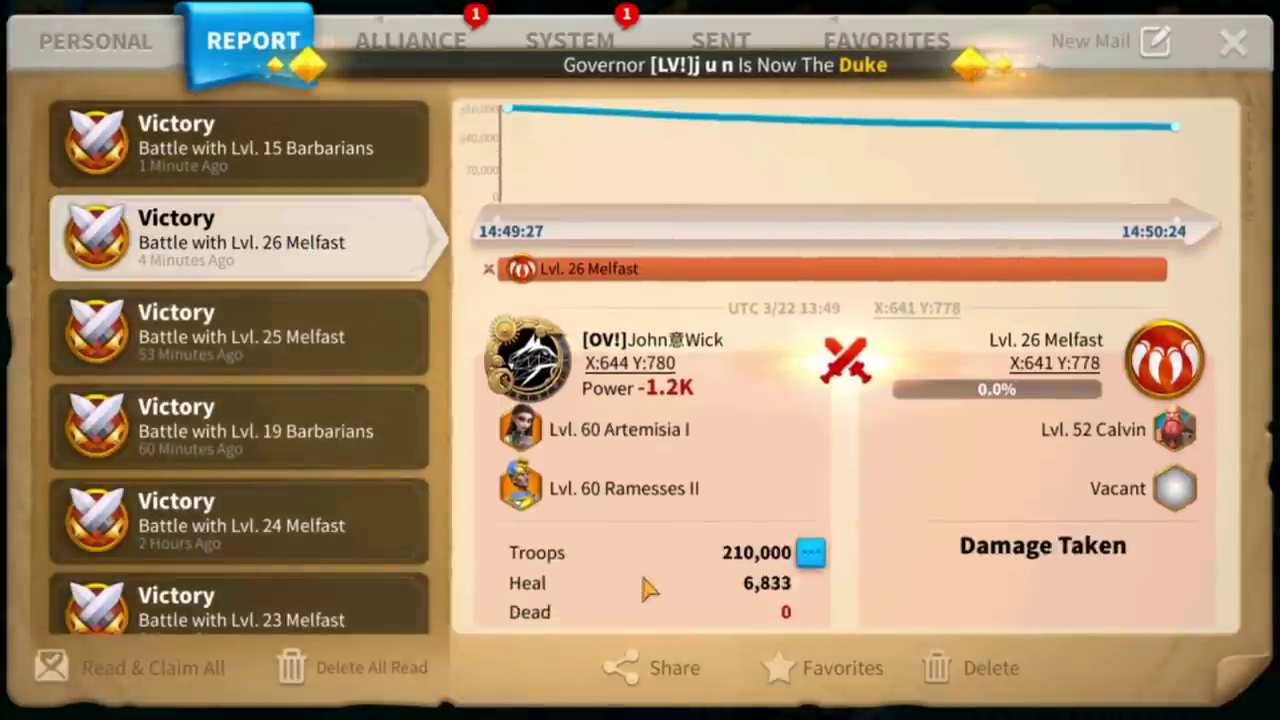
pyautogui.scroll(-2, 620, 460)
pyautogui.scroll(-2, 760, 400)
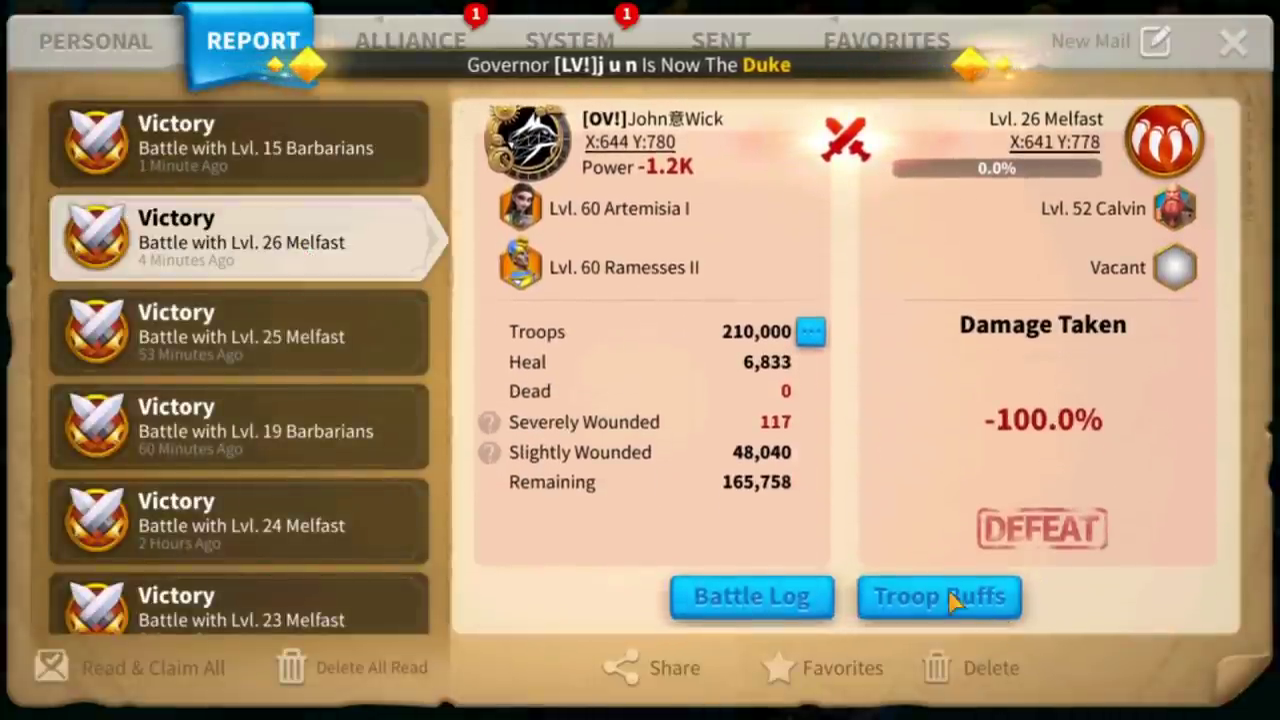
pyautogui.click(940, 597)
pyautogui.scroll(-1, 560, 385)
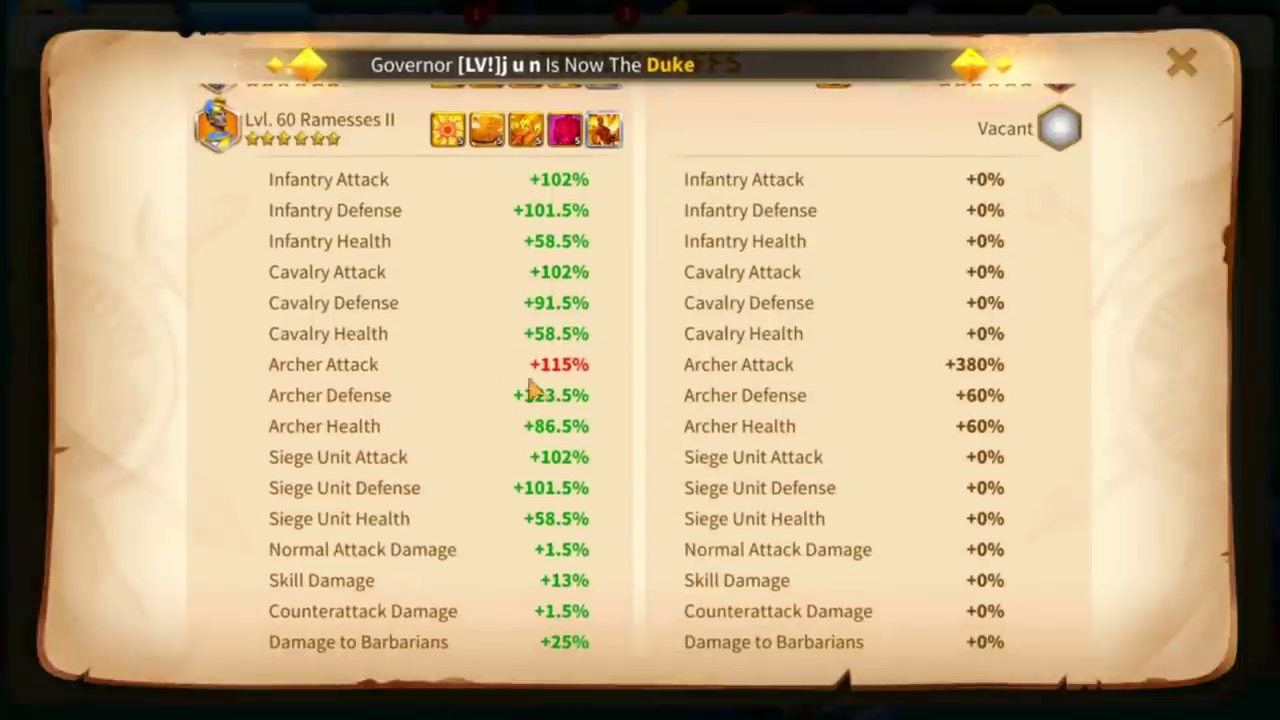
pyautogui.click(1176, 70)
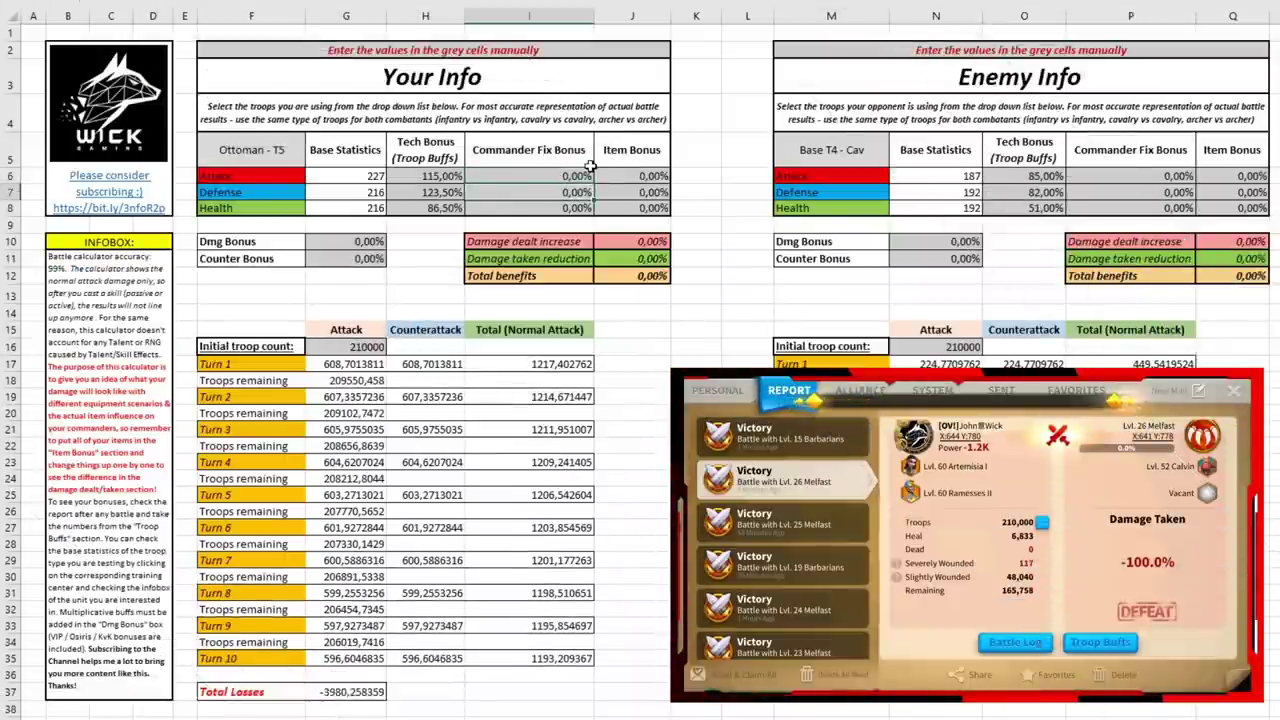
# Switch to the battle calculator spreadsheet and set your Commander Fix Bonus for attack to 40%.
pyautogui.write('40')
pyautogui.press('Return')
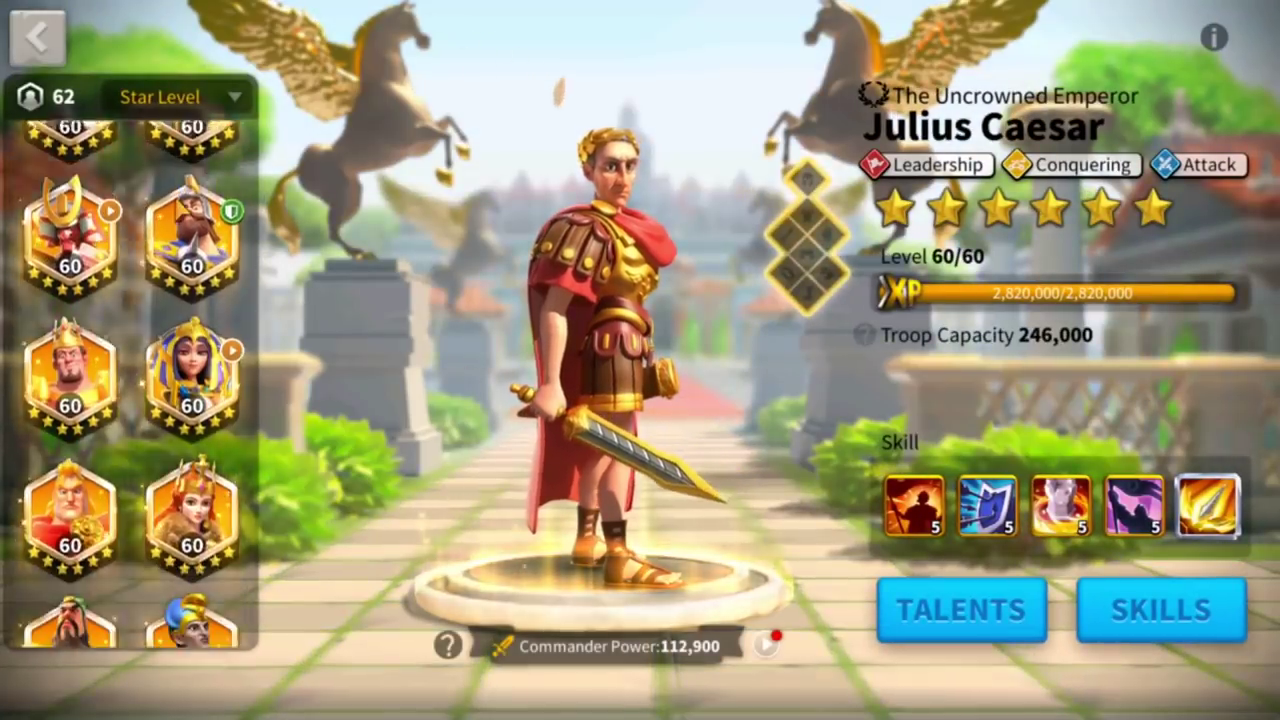
# Back in the game, read the description of Ramesses II's Nefertari's Companionship skill.
pyautogui.scroll(-3, 200, 470)
pyautogui.click(194, 466)
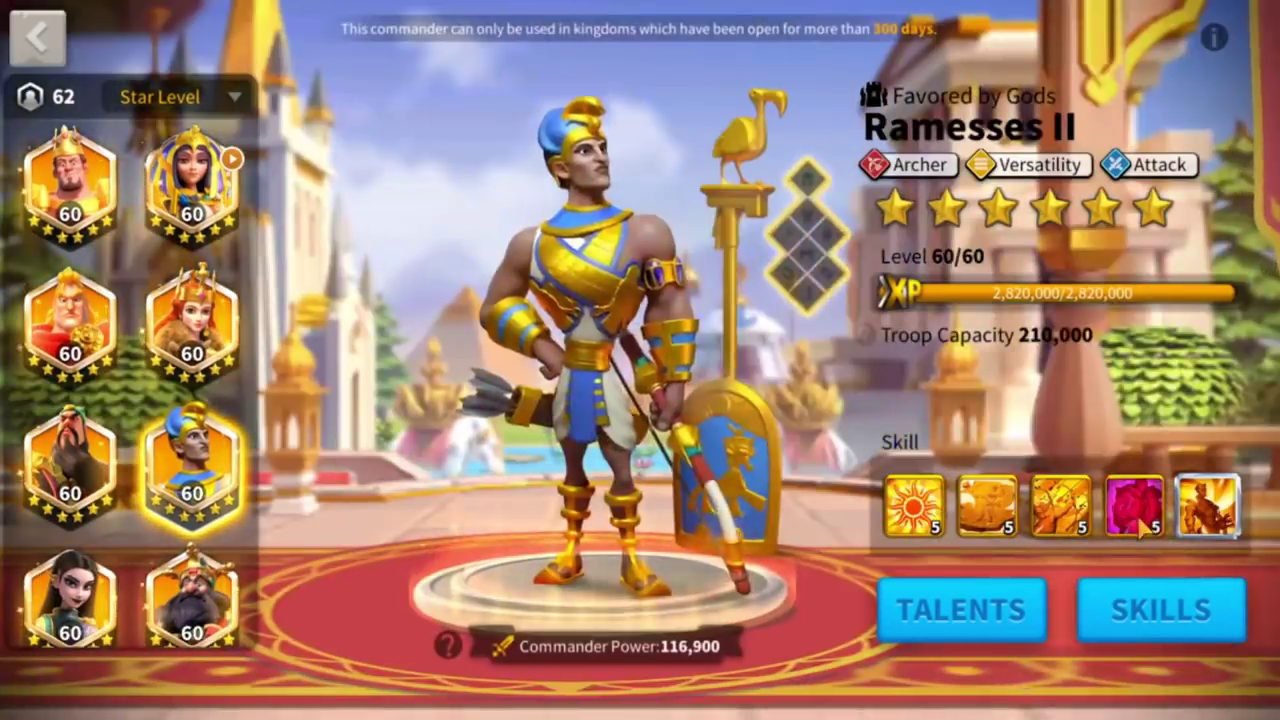
pyautogui.click(1136, 515)
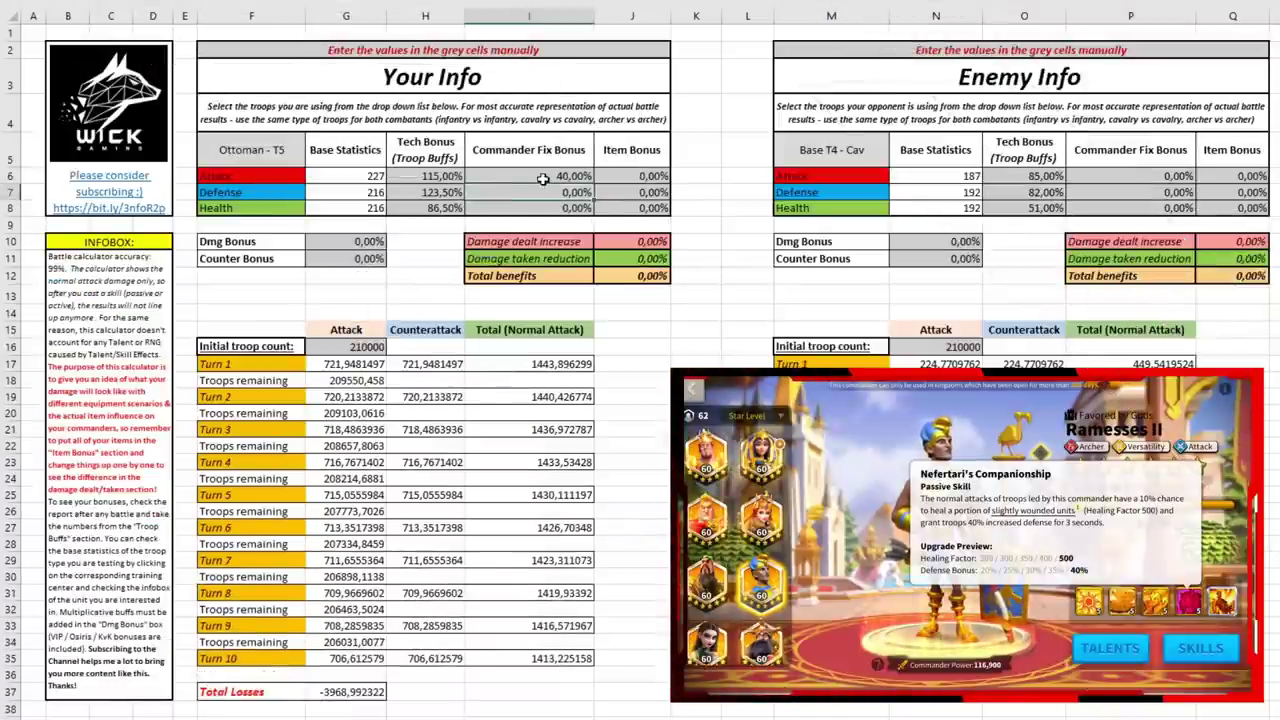
# In the spreadsheet, set your Commander Fix Bonus for defense to 12%.
pyautogui.click(542, 196)
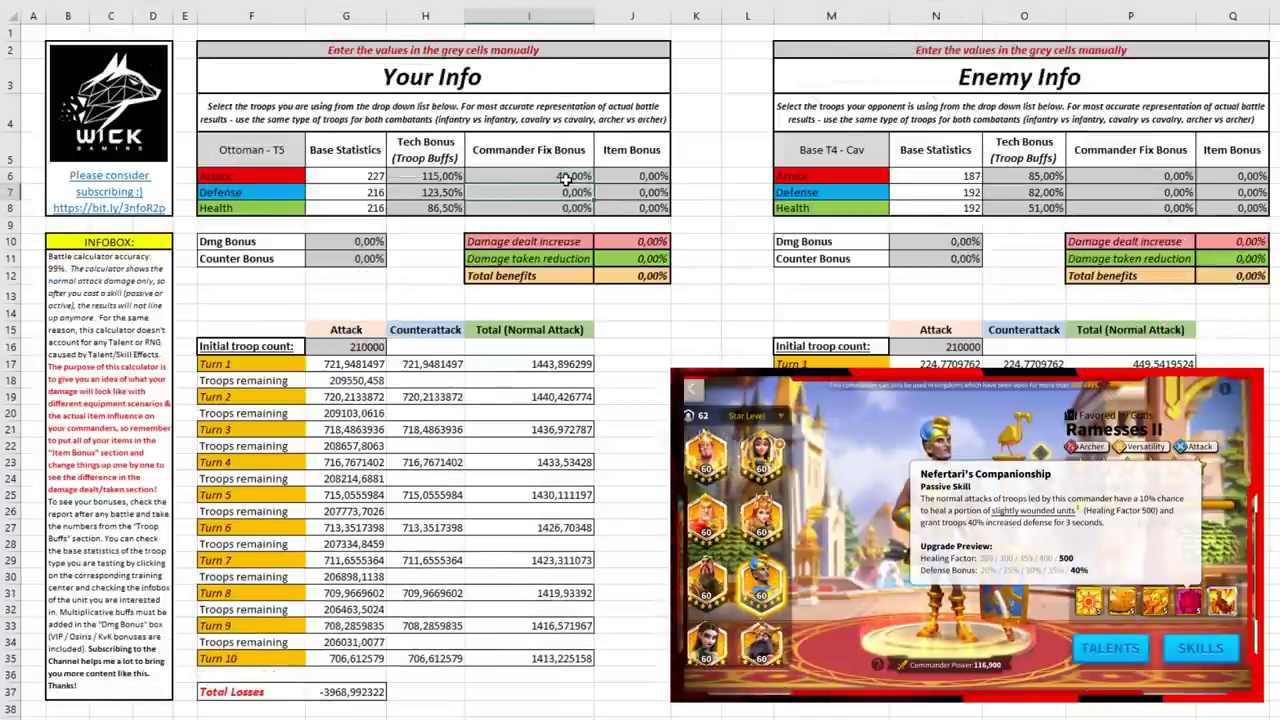
pyautogui.write('12')
pyautogui.press('Return')
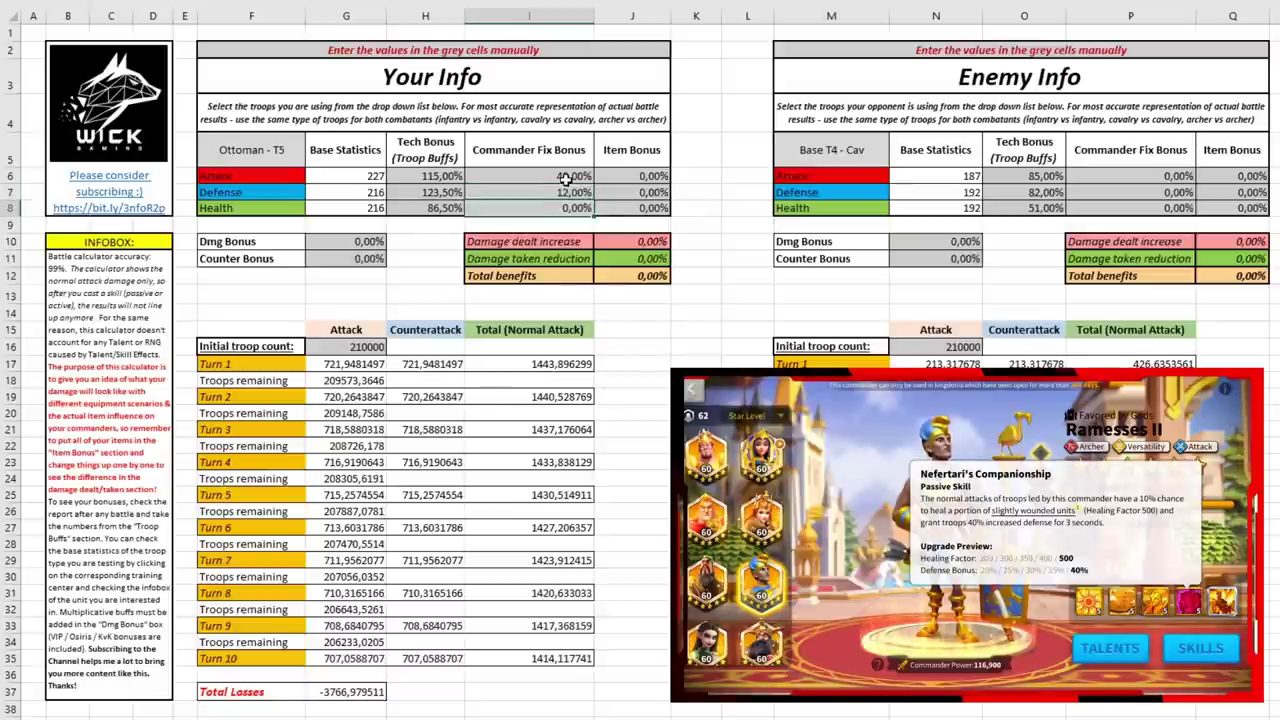
pyautogui.click(572, 189)
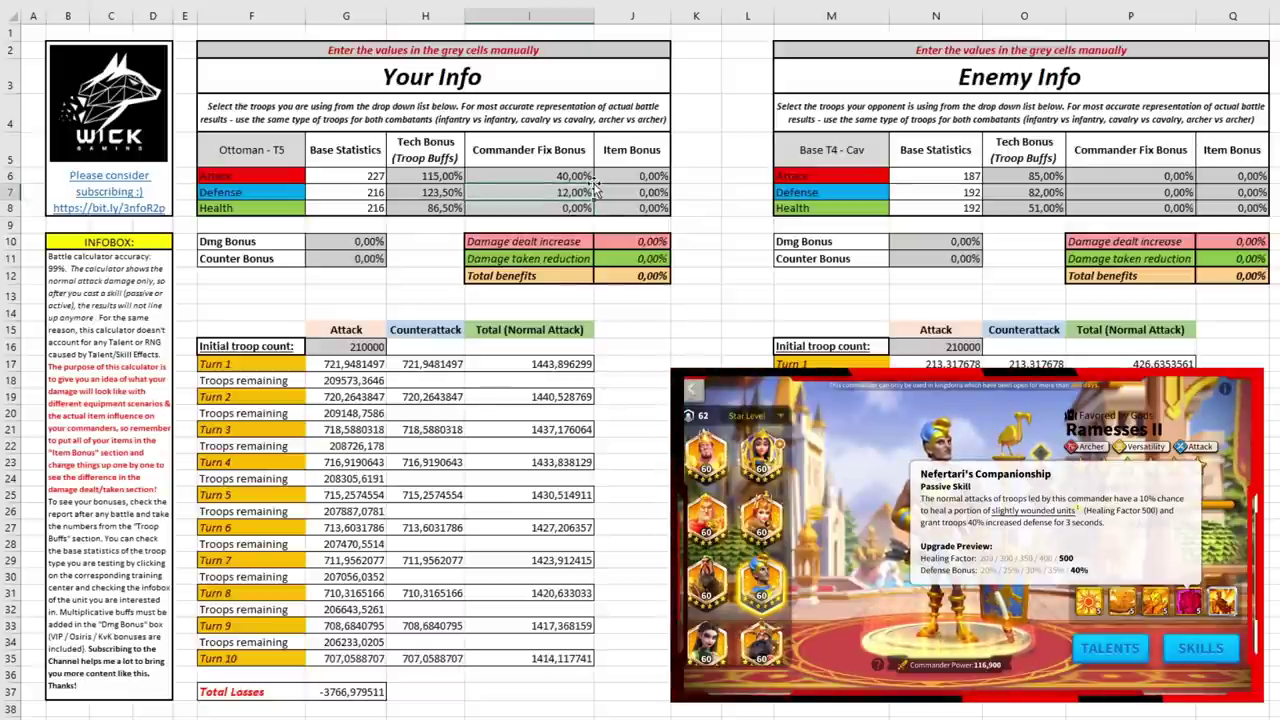
pyautogui.click(441, 176)
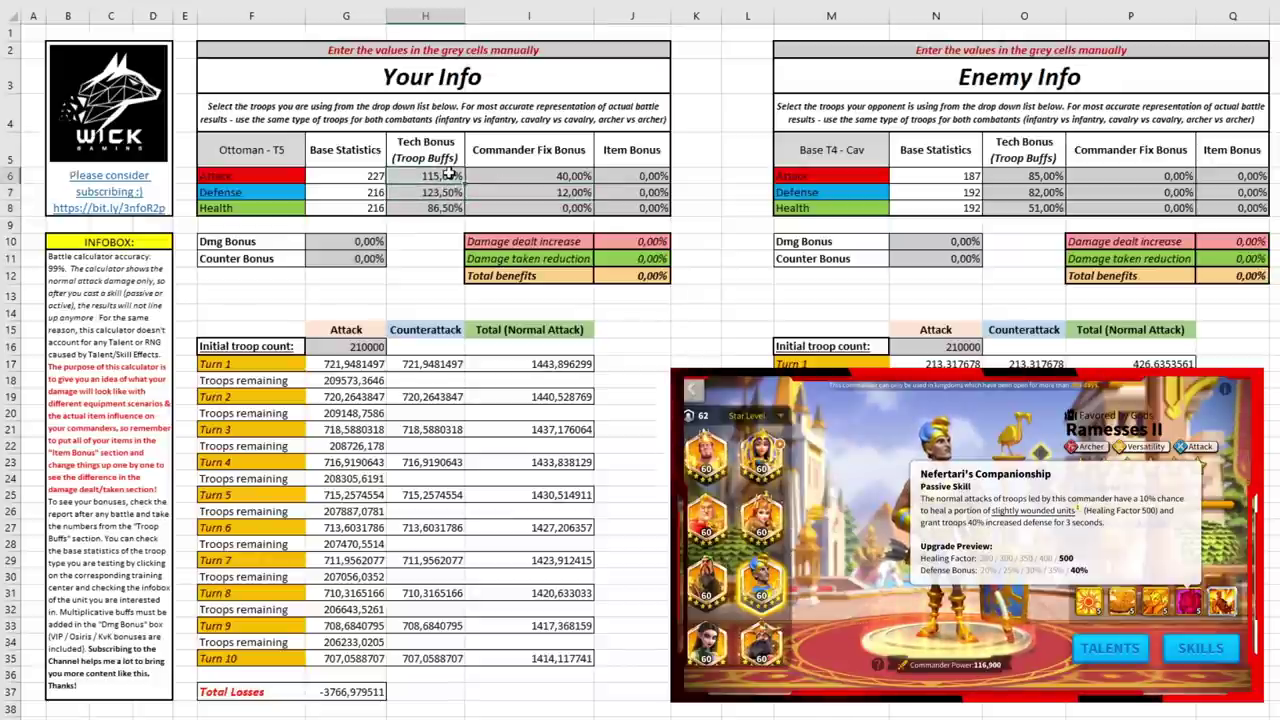
pyautogui.click(560, 176)
pyautogui.click(565, 192)
pyautogui.press('Left')
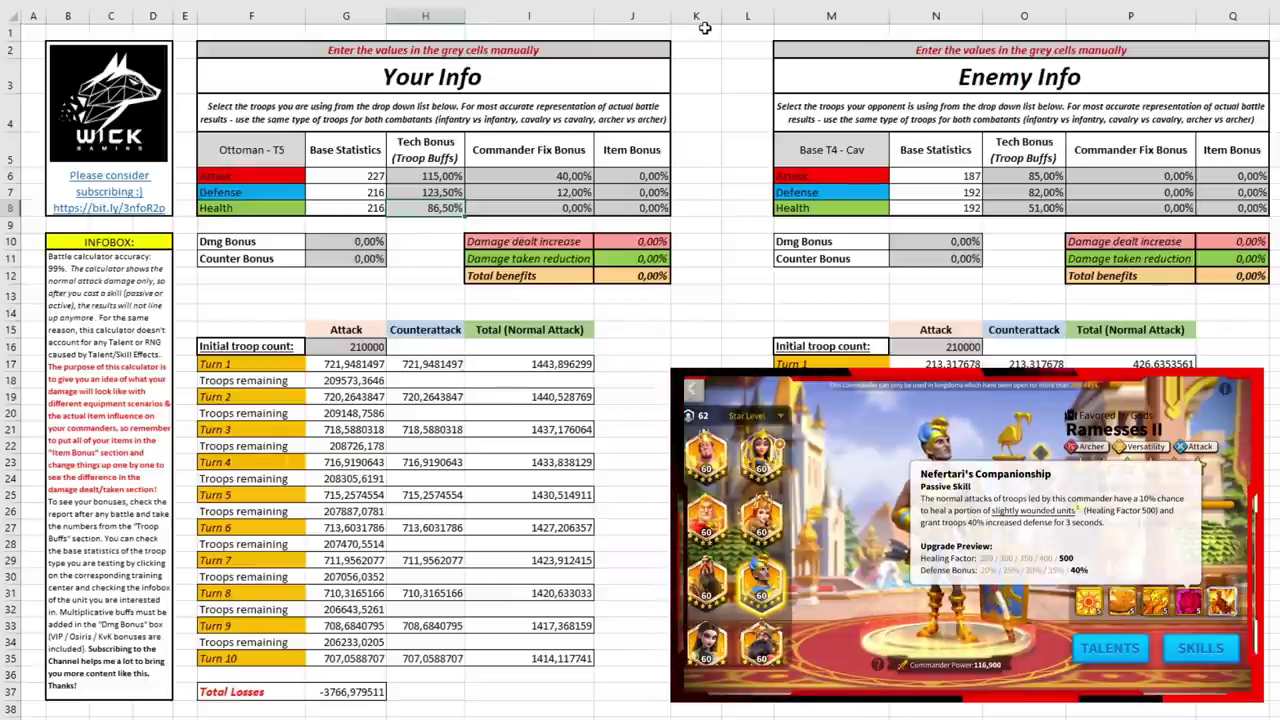
# Switch your troop type to Ottoman - T4 and back to Ottoman - T5.
pyautogui.click(251, 150)
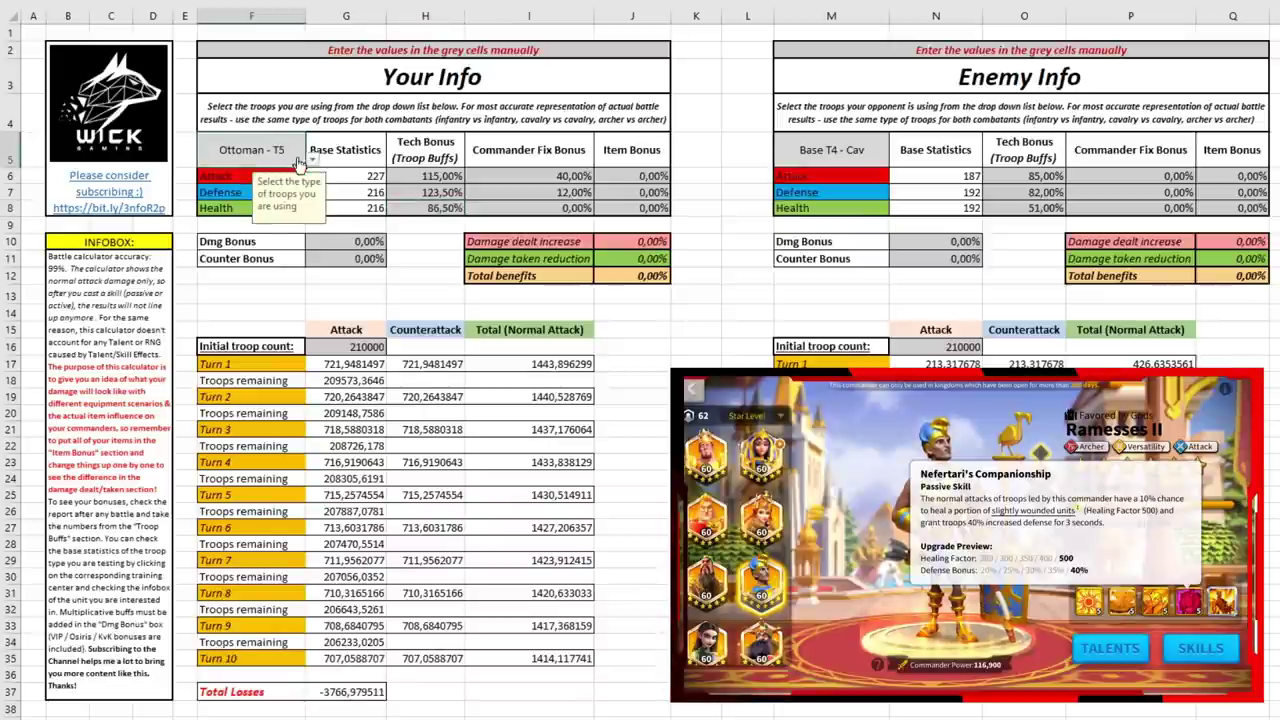
pyautogui.click(245, 192)
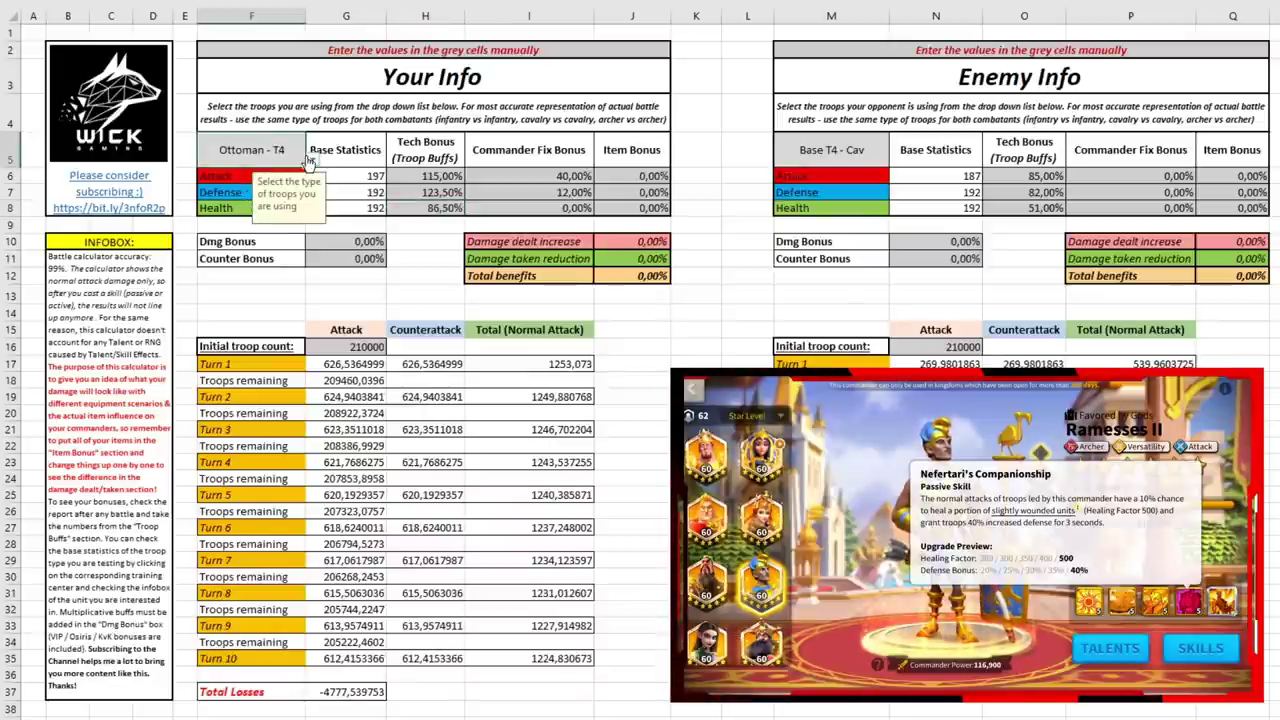
pyautogui.click(232, 212)
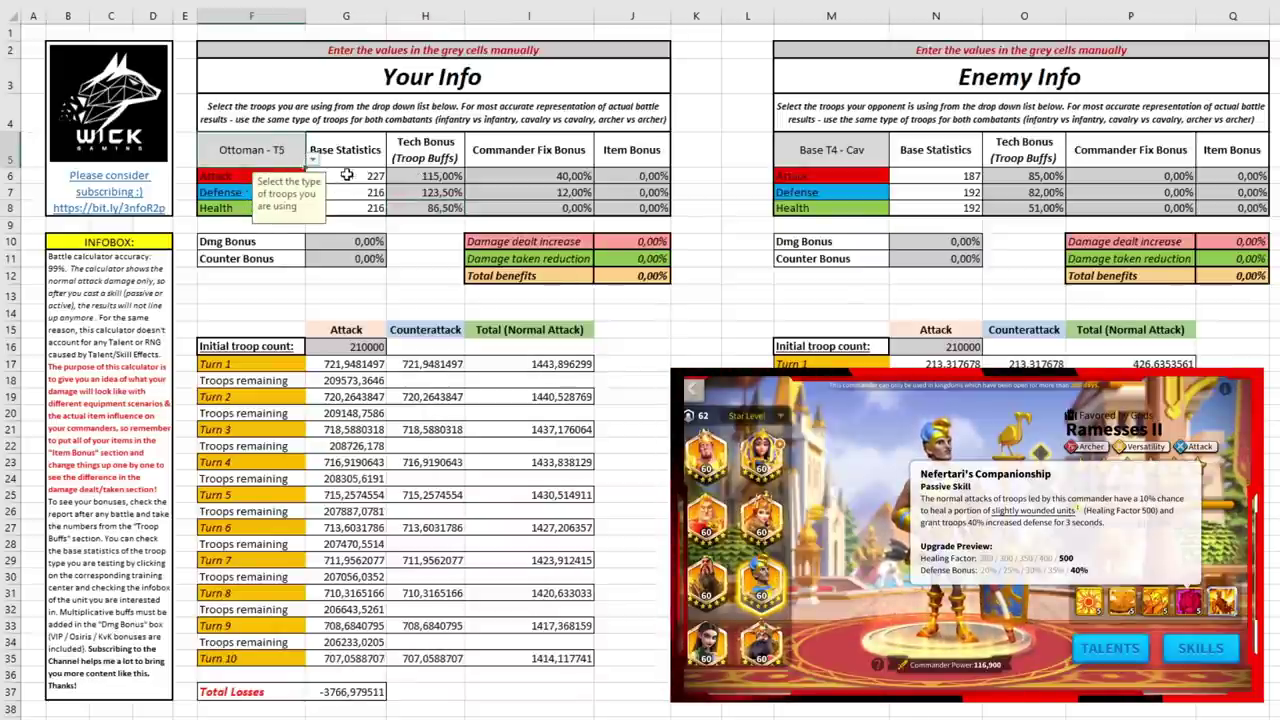
# Review your attack, defense and health cells under Base Statistics, Tech Bonus and Commander Fix Bonus.
pyautogui.click(350, 176)
pyautogui.click(357, 192)
pyautogui.click(359, 209)
pyautogui.click(369, 194)
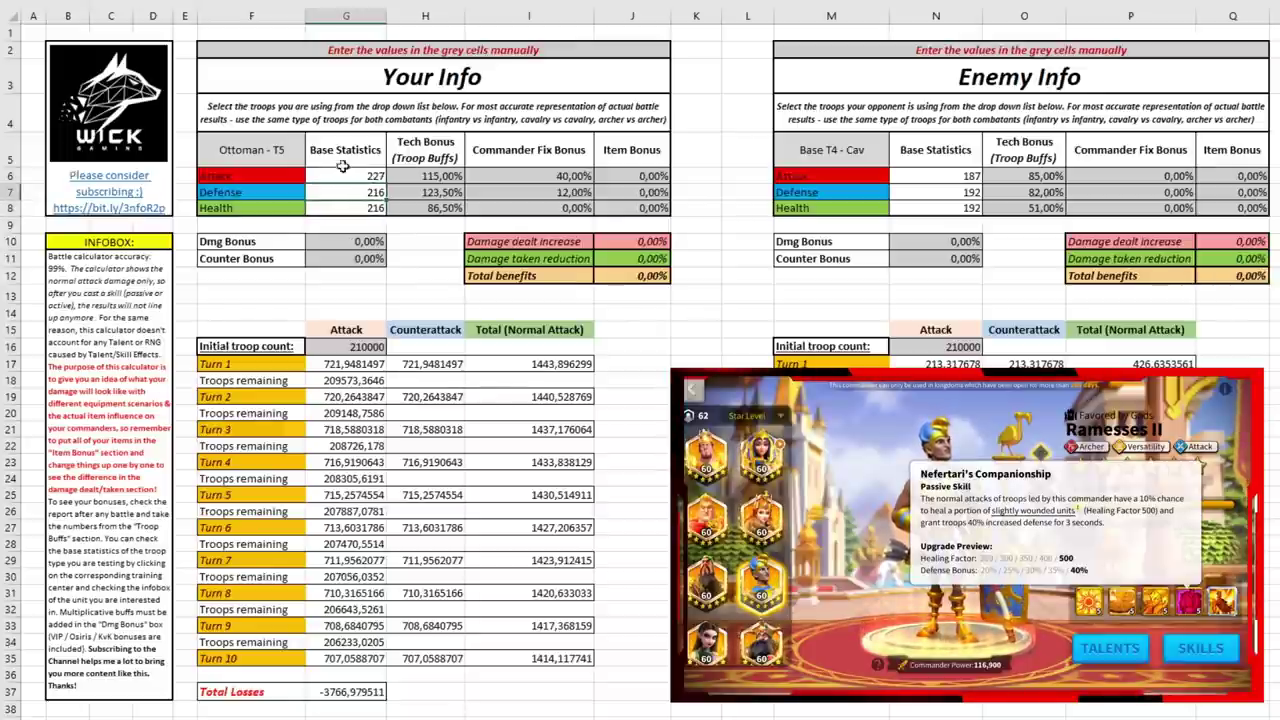
pyautogui.click(429, 176)
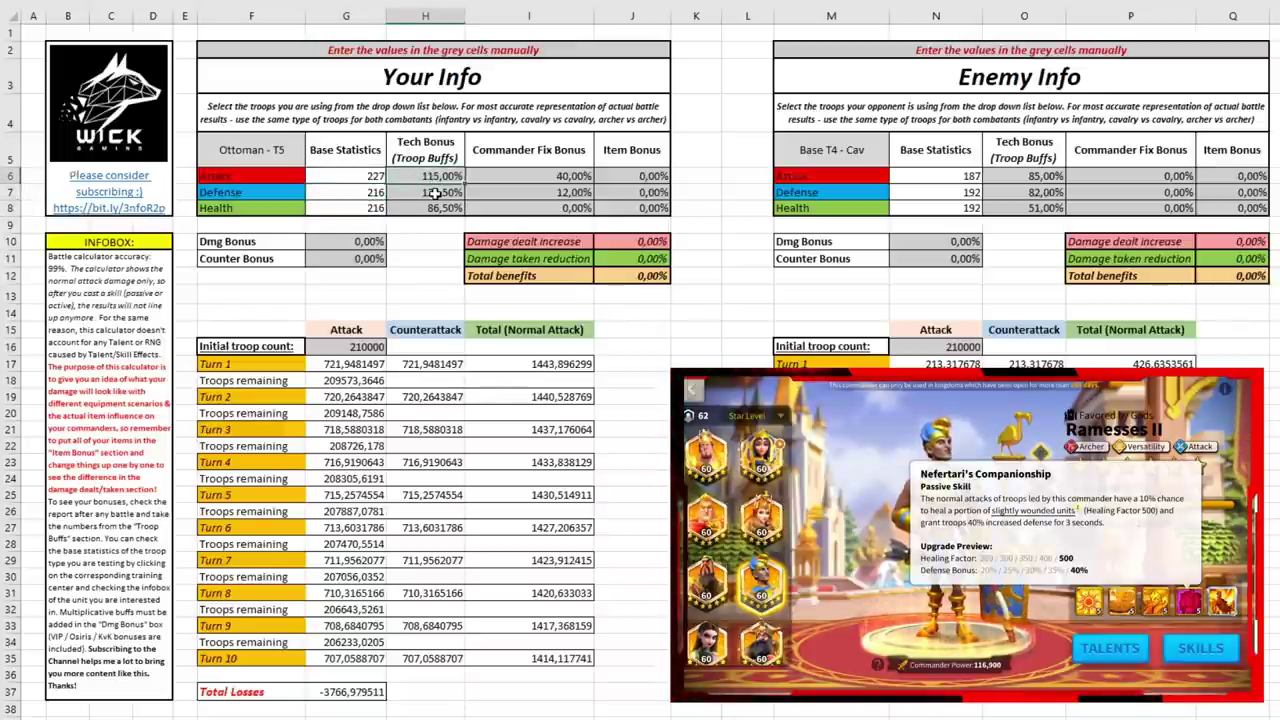
pyautogui.click(435, 193)
pyautogui.click(438, 207)
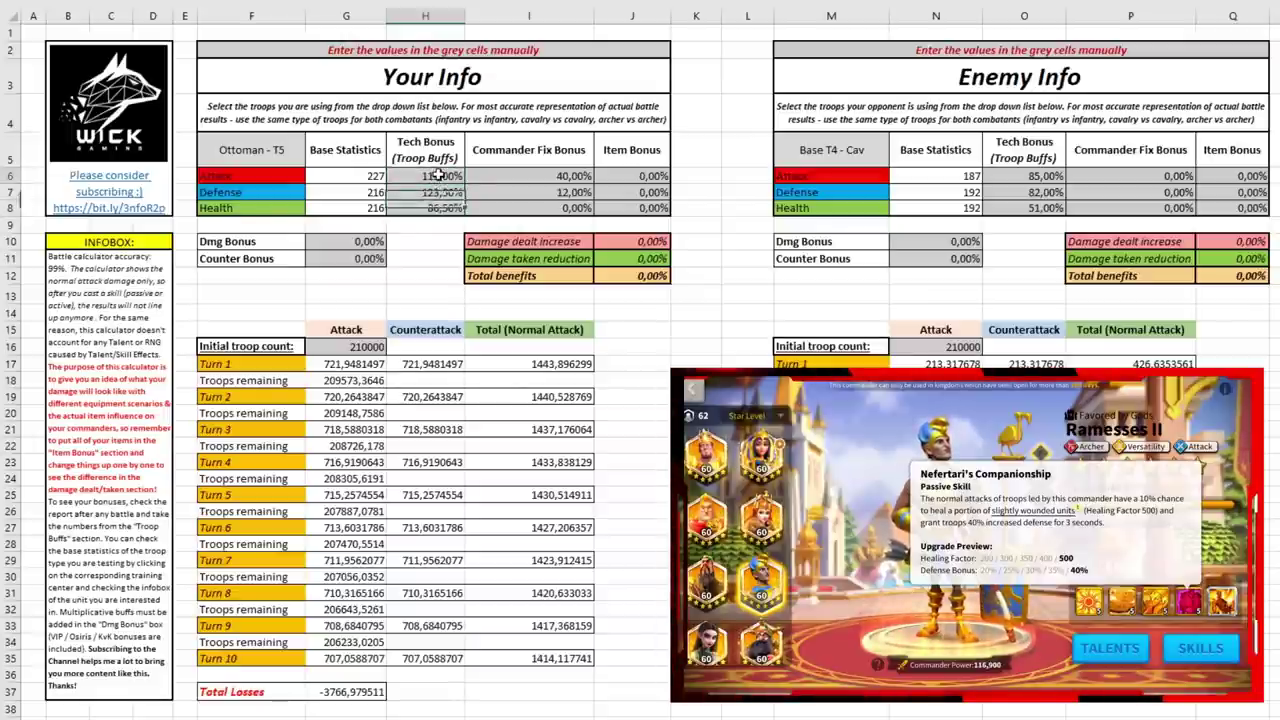
pyautogui.click(433, 208)
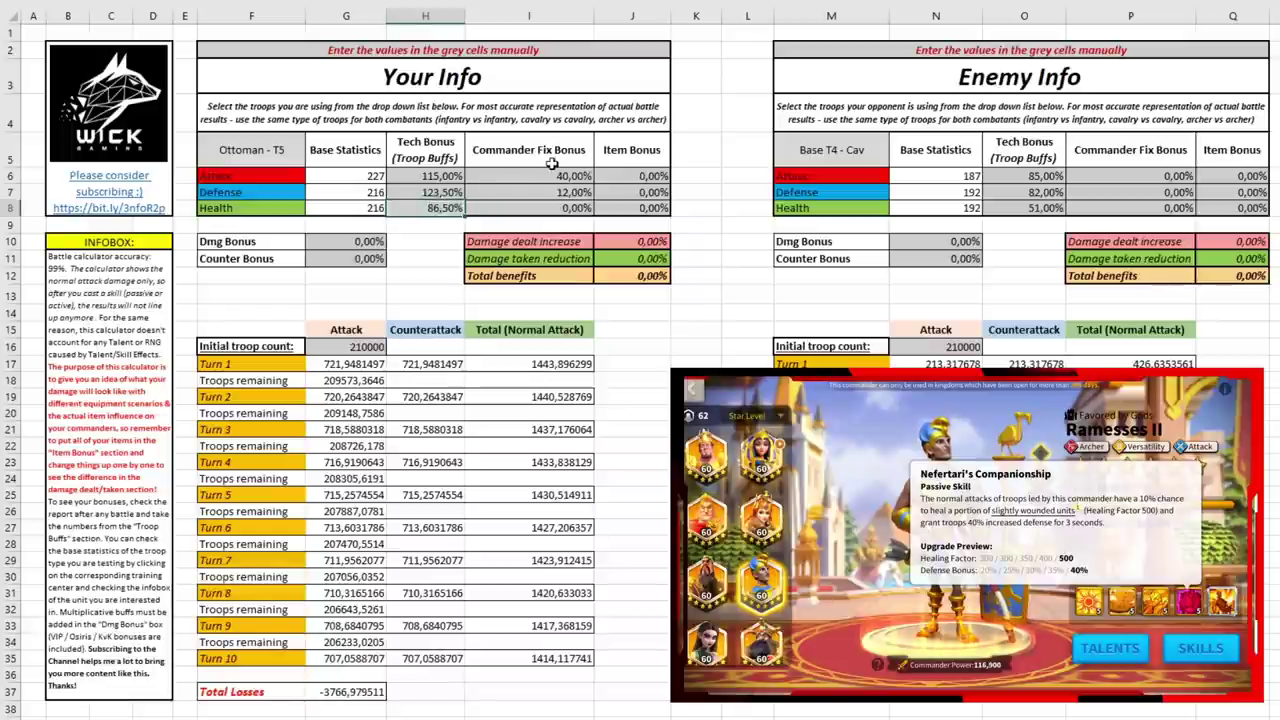
pyautogui.moveTo(545, 176); pyautogui.dragTo(538, 192)
pyautogui.hotkey('ctrl', 'c')
pyautogui.press('Escape')
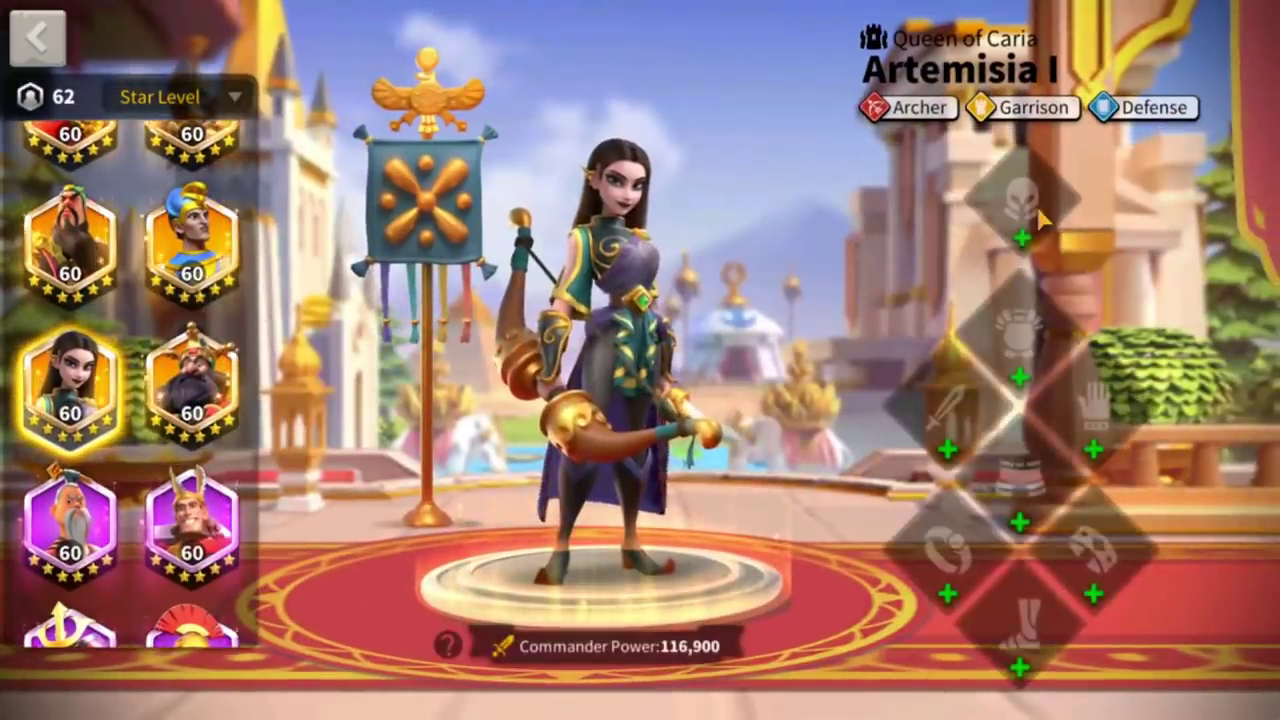
# In the game, equip Artemisia I with the Revival Helm and the unassigned blue chest armor with the archer talent.
pyautogui.click(1040, 214)
pyautogui.click(940, 265)
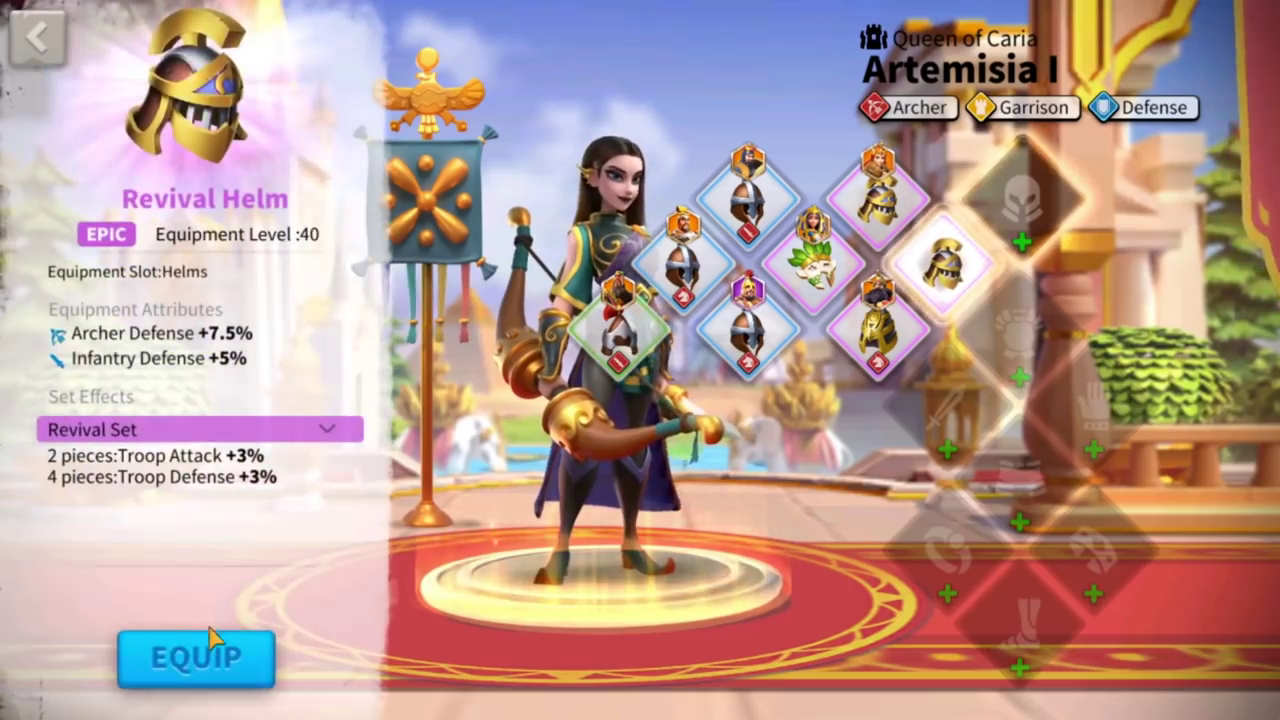
pyautogui.click(196, 657)
pyautogui.click(1020, 330)
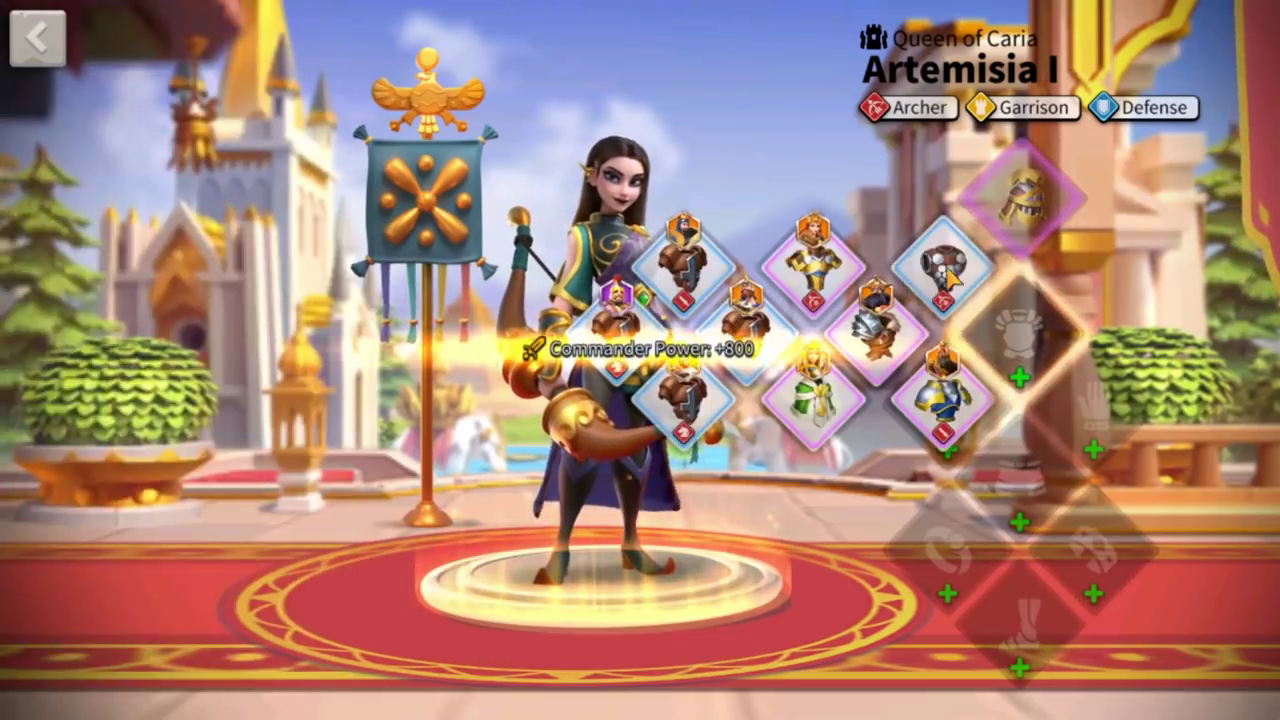
pyautogui.click(940, 265)
pyautogui.click(196, 657)
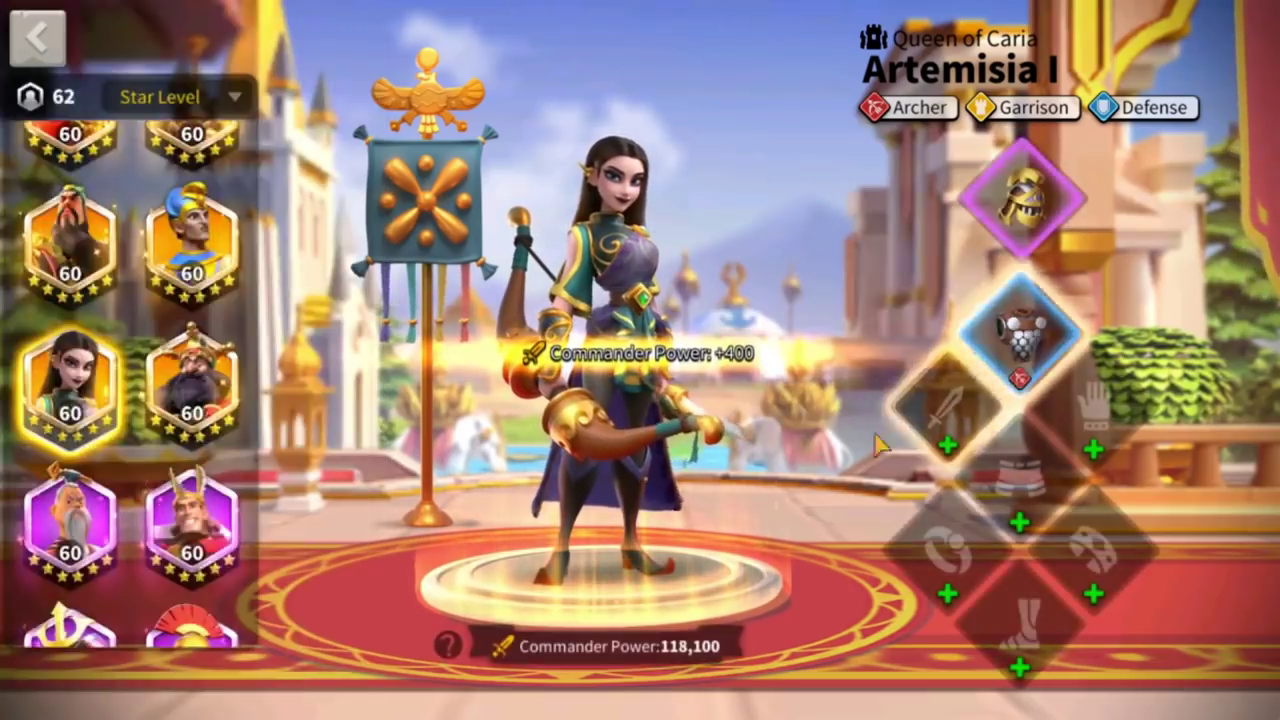
# Equip Artemisia I with the Golden Age weapon and the Revival Greaves.
pyautogui.click(946, 400)
pyautogui.click(878, 362)
pyautogui.click(185, 660)
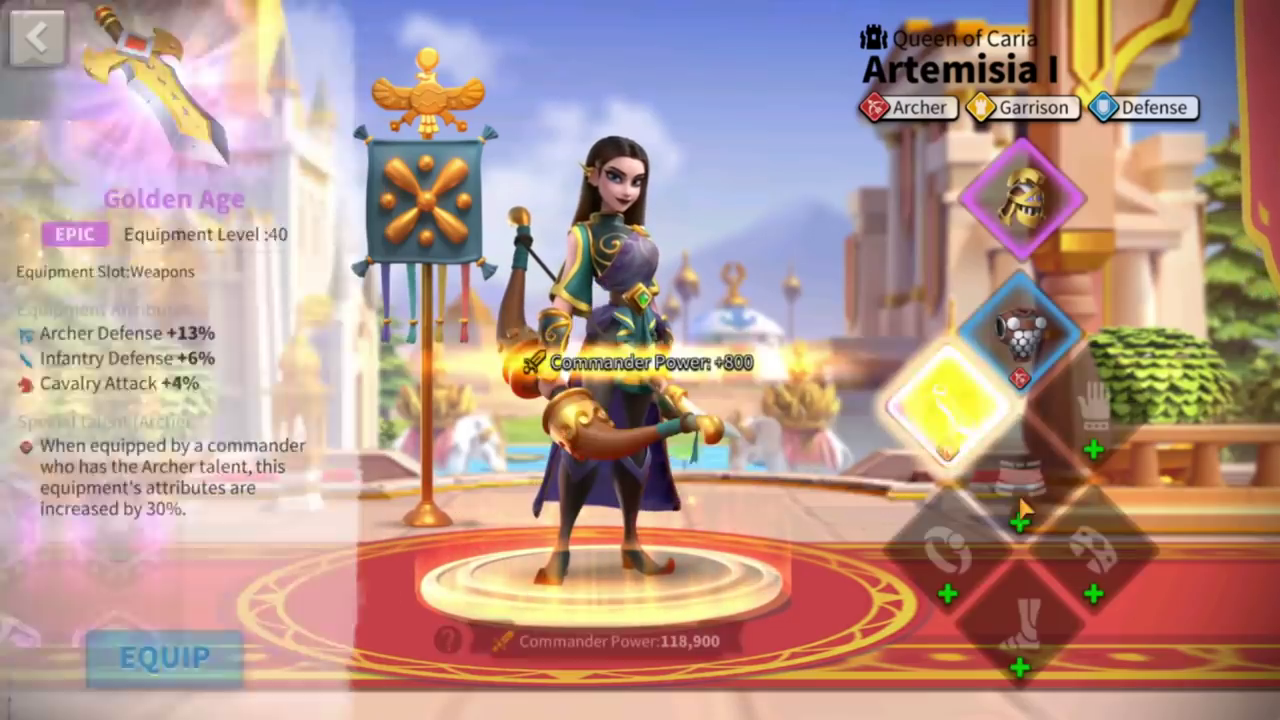
pyautogui.click(1060, 440)
pyautogui.click(940, 405)
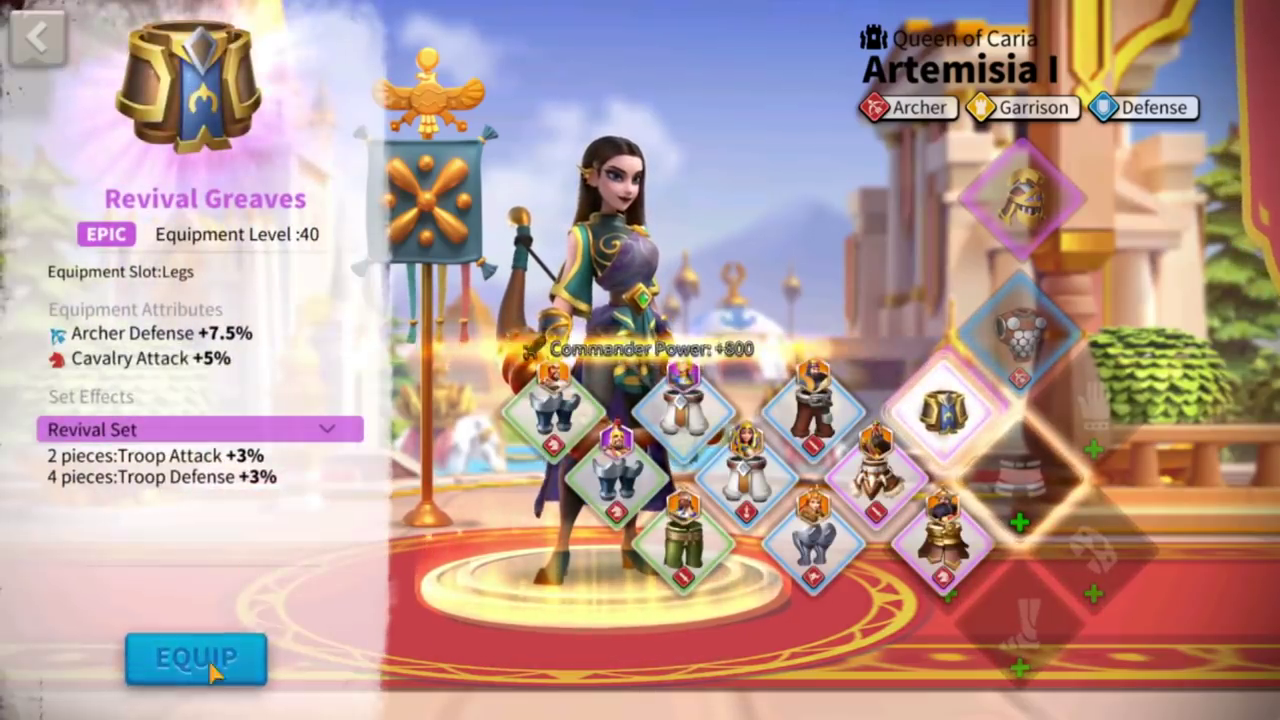
pyautogui.click(250, 652)
# Equip Artemisia I with the Leather Gloves and the Flame Treads.
pyautogui.click(1116, 426)
pyautogui.click(1012, 345)
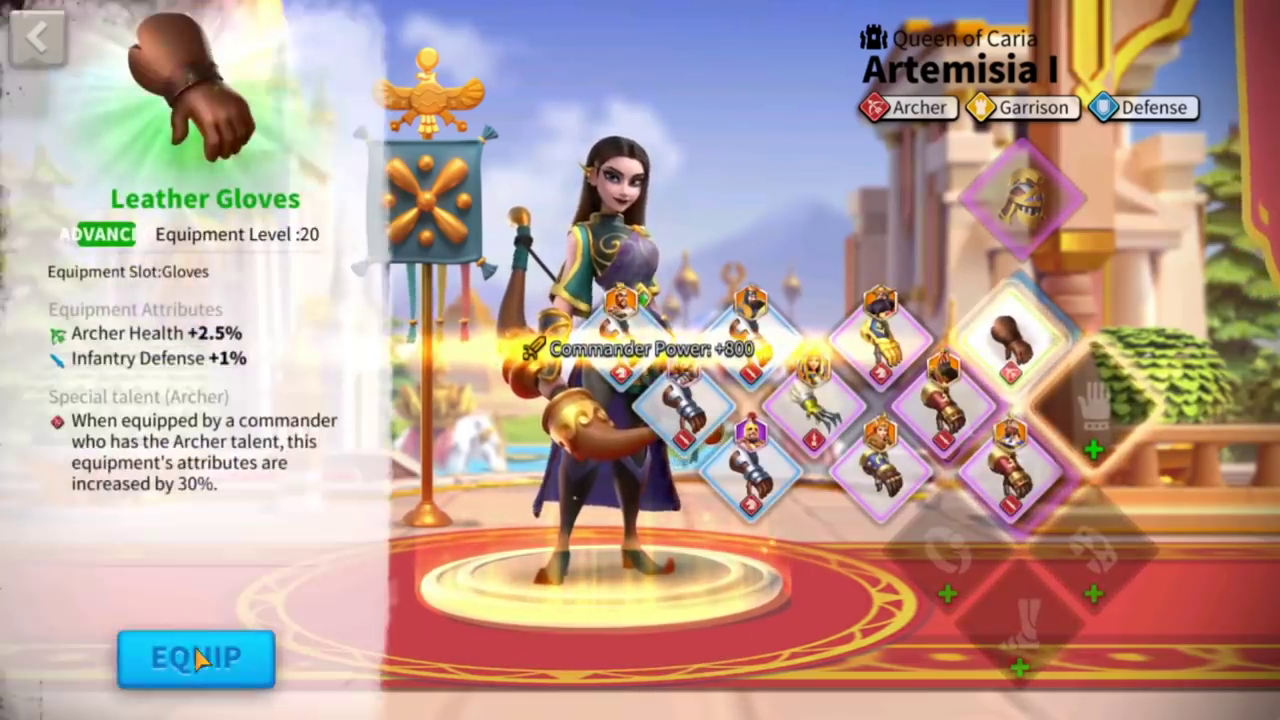
pyautogui.click(200, 660)
pyautogui.click(1035, 645)
pyautogui.click(940, 550)
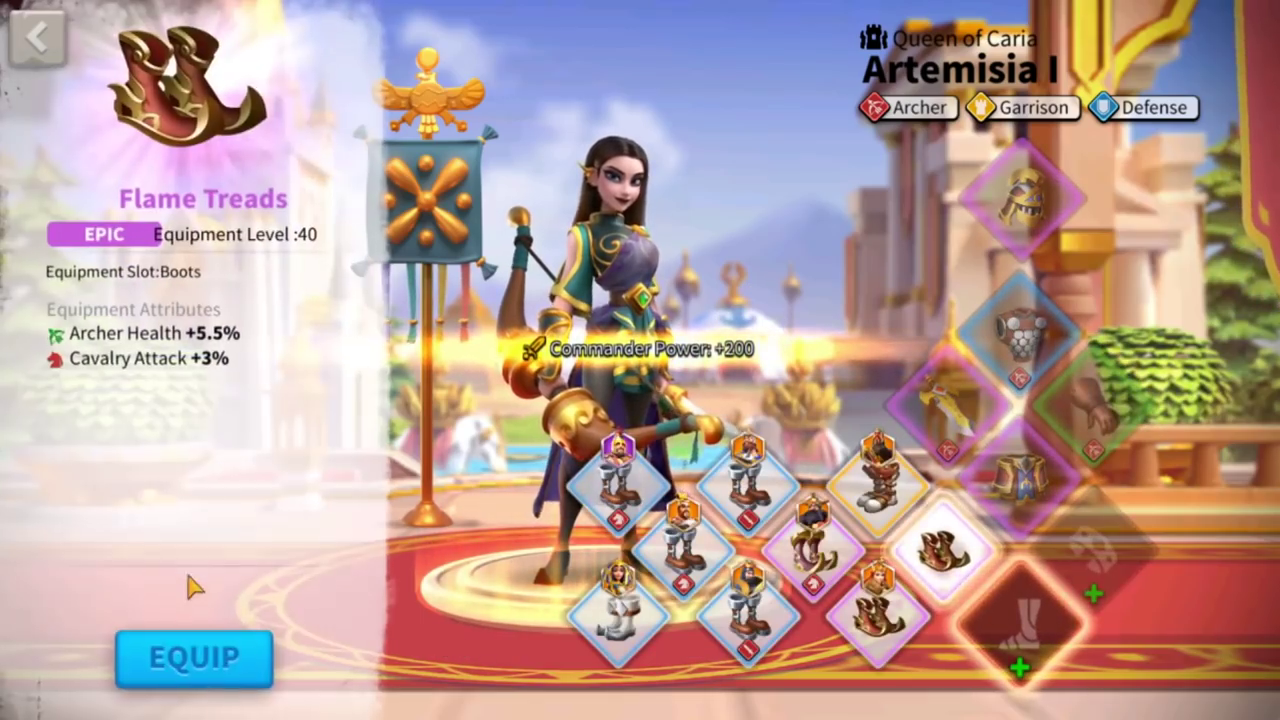
pyautogui.click(245, 650)
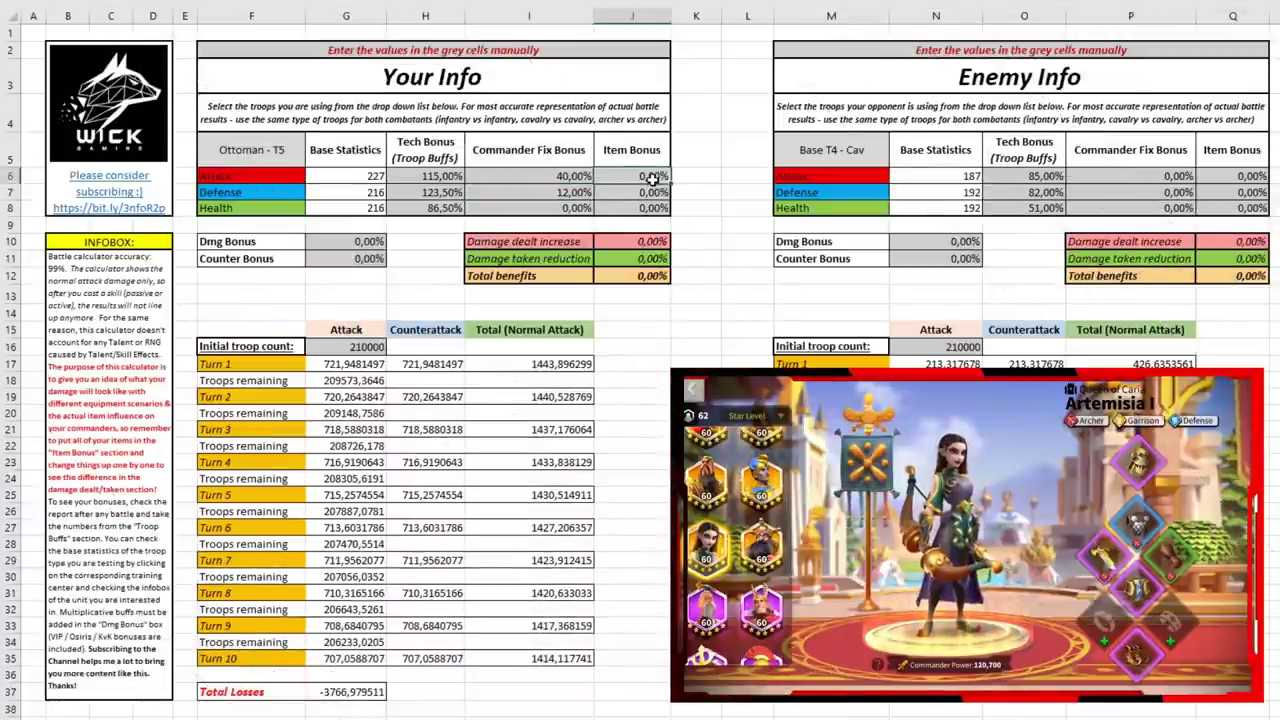
# In the calculator spreadsheet, set your Item Bonus to 3% attack, 21,5% defense and 17% health.
pyautogui.write('3')
pyautogui.press('Return')
pyautogui.write('21,5')
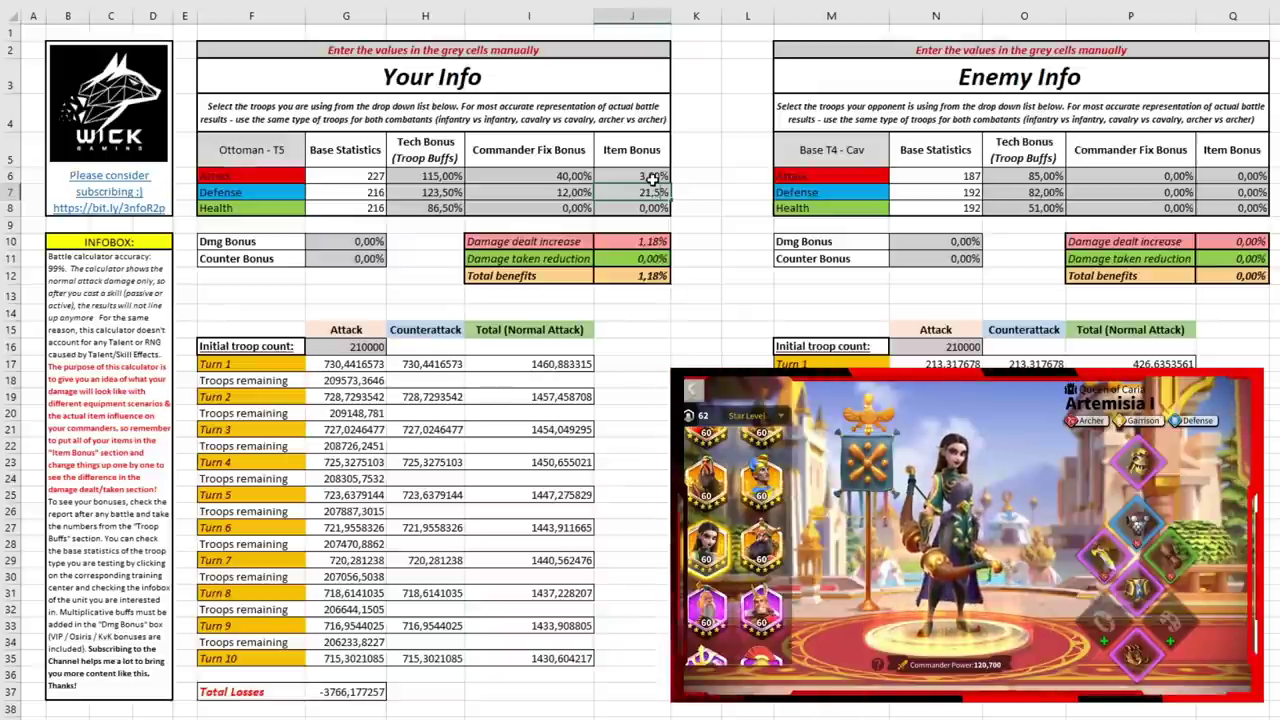
pyautogui.press('Return')
pyautogui.write('17')
pyautogui.press('Return')
# Correct the defense value of your Item Bonus to 32,5%.
pyautogui.click(643, 164)
pyautogui.click(653, 177)
pyautogui.click(648, 194)
pyautogui.click(645, 208)
pyautogui.click(650, 193)
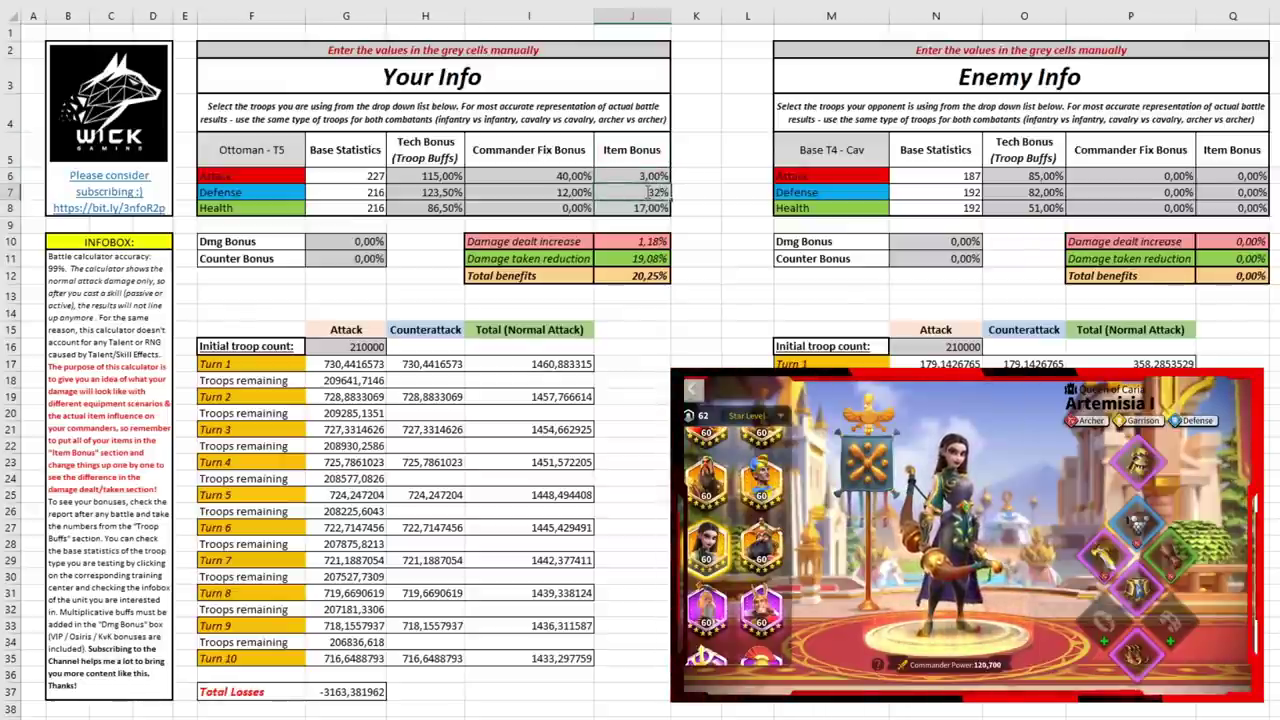
pyautogui.press('Return')
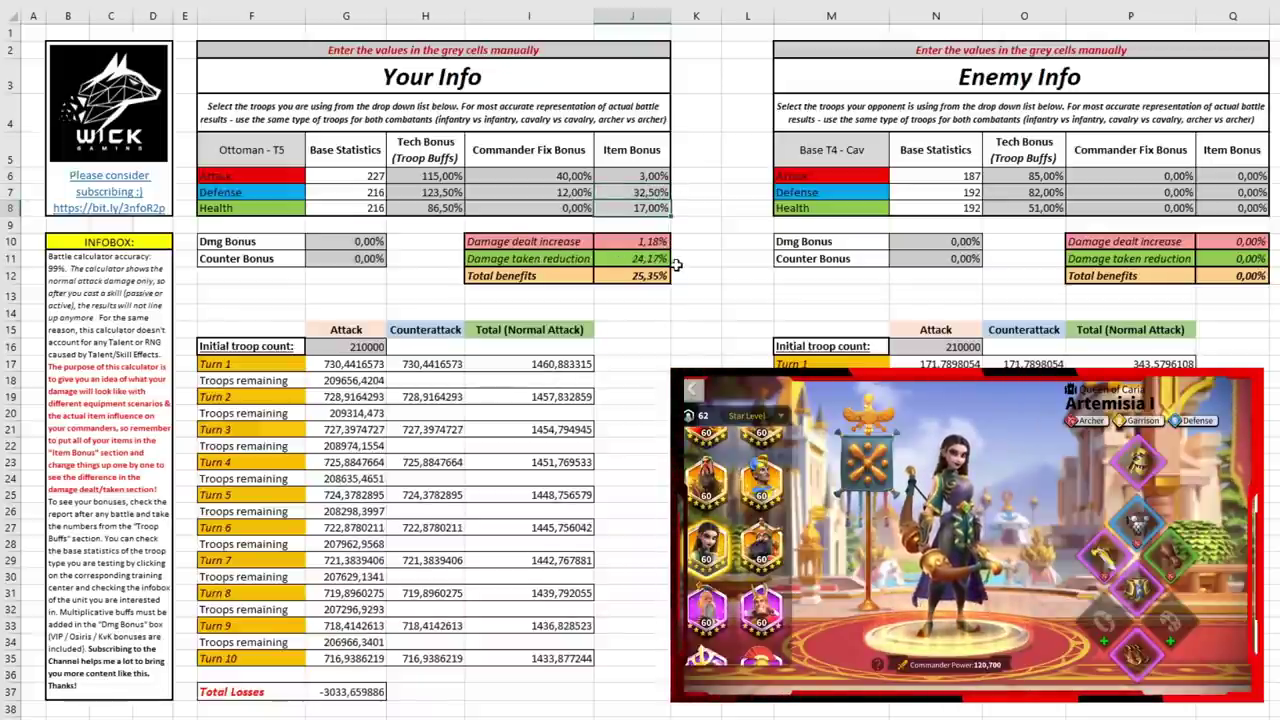
# Examine your Item Bonus values against the damage dealt increase, damage taken reduction and total benefits.
pyautogui.click(645, 277)
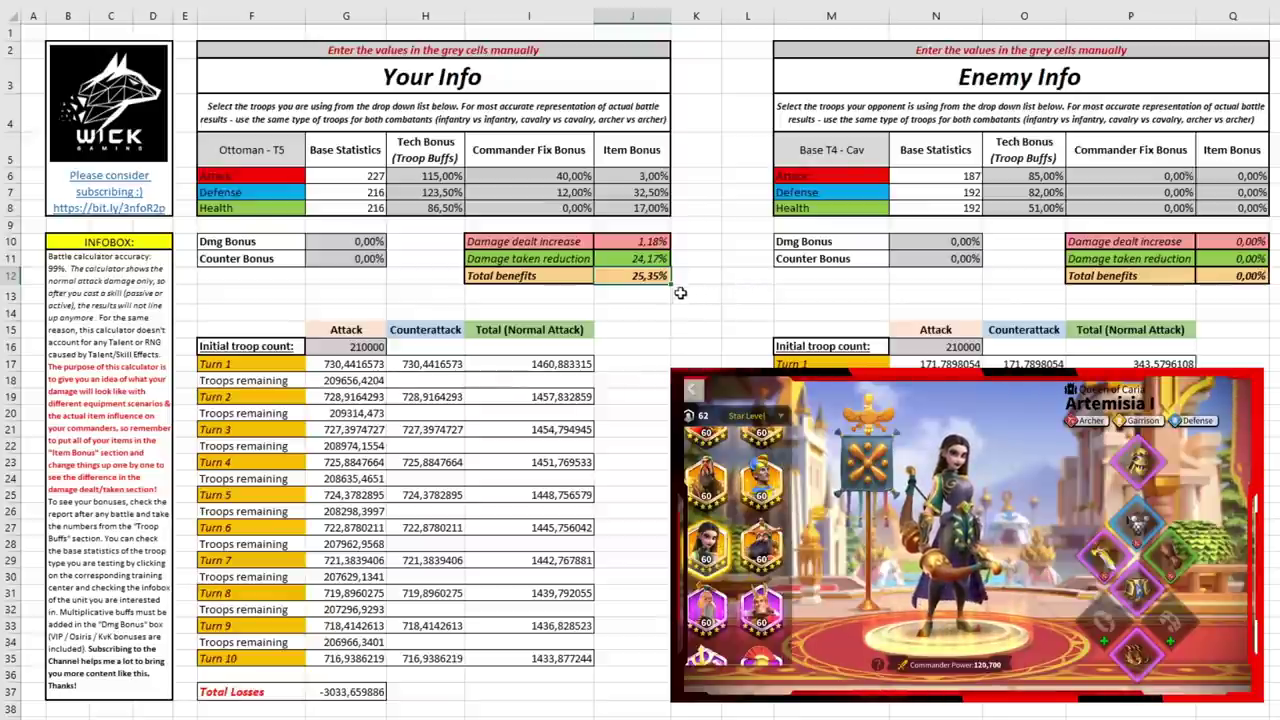
pyautogui.click(655, 241)
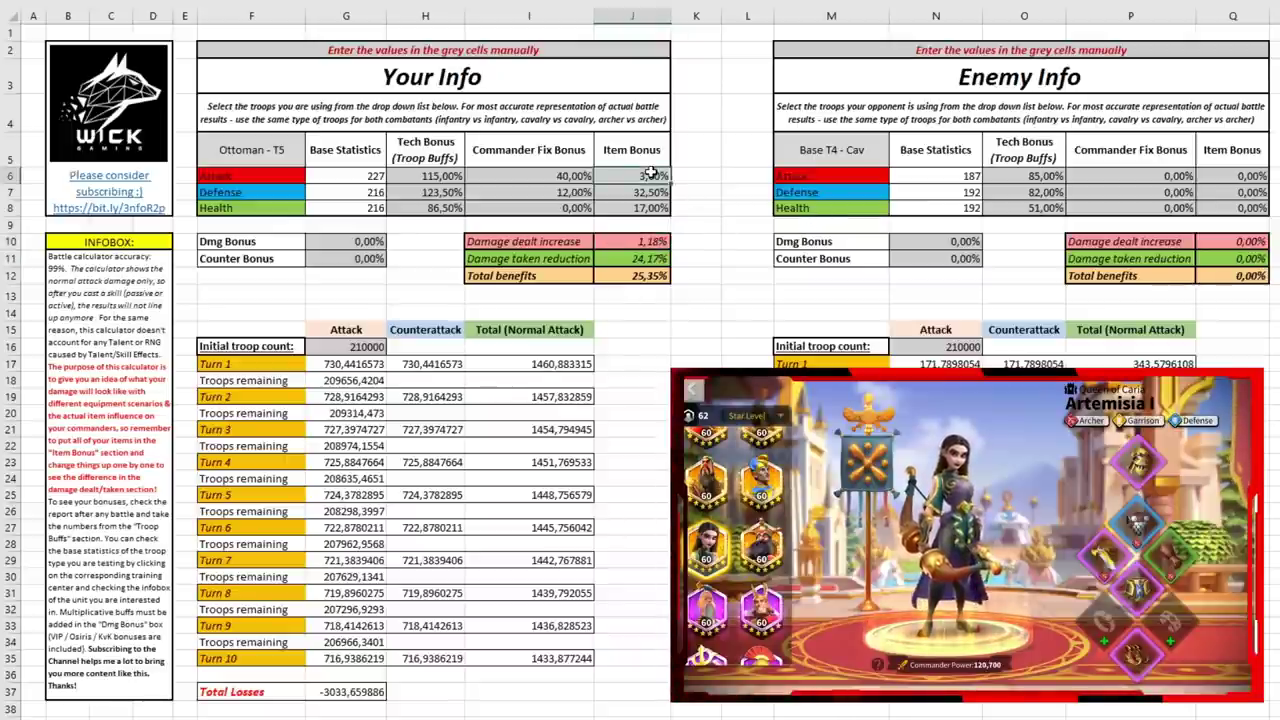
pyautogui.click(620, 257)
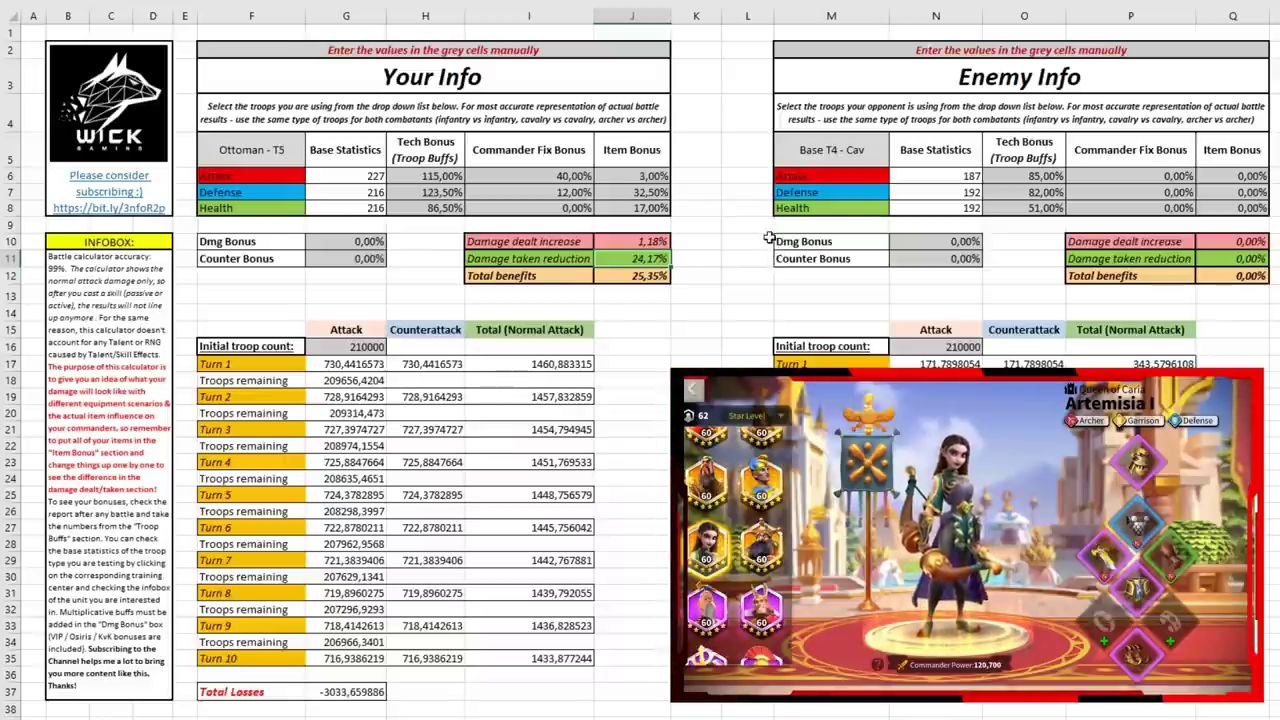
pyautogui.click(650, 205)
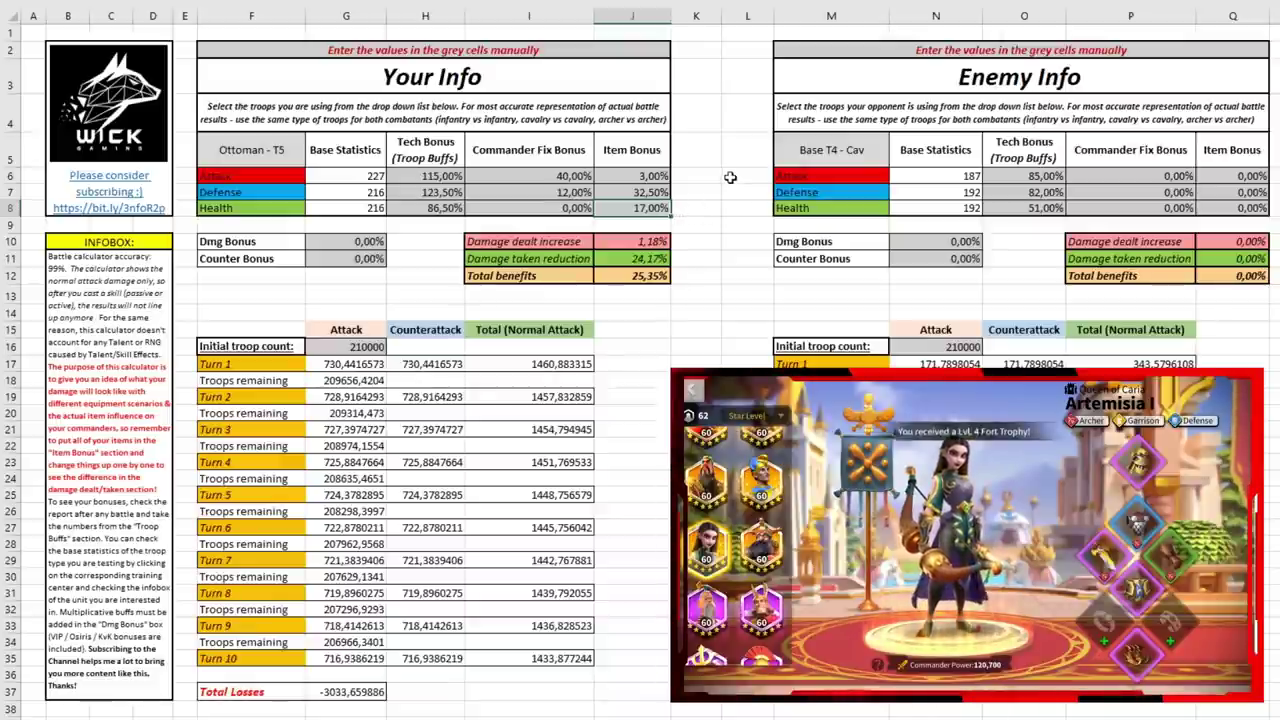
pyautogui.click(637, 194)
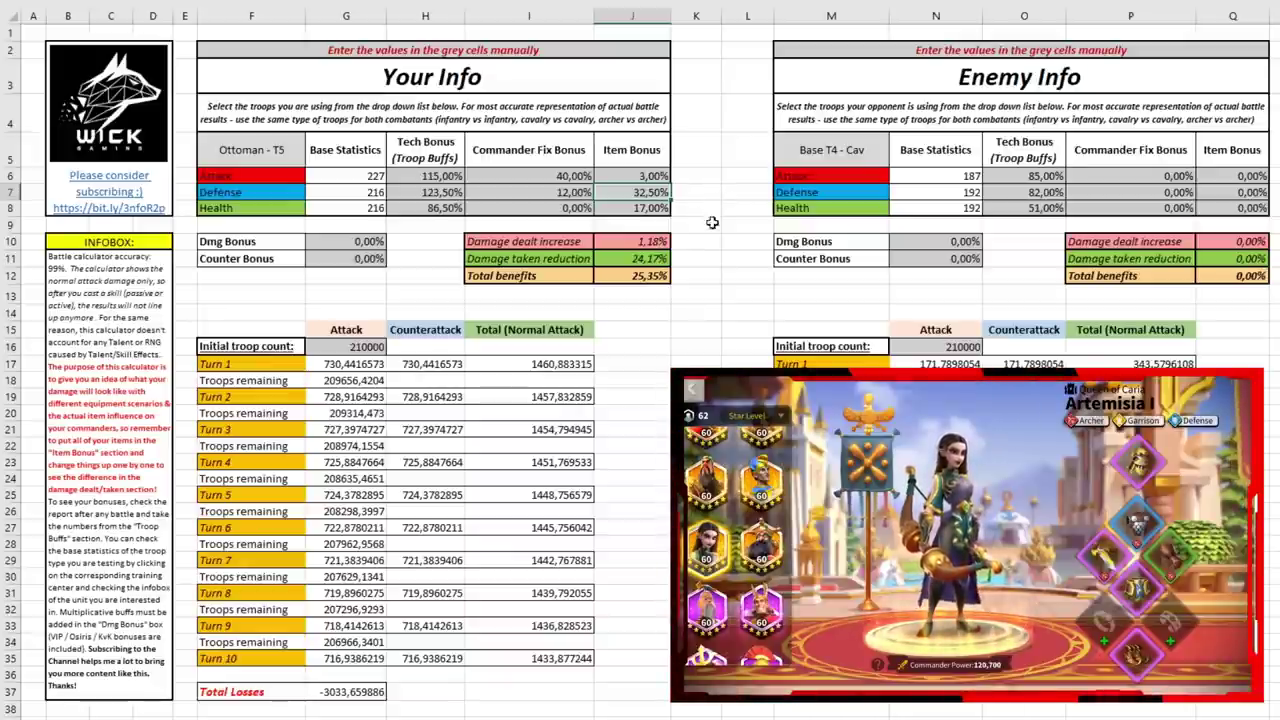
pyautogui.click(650, 175)
pyautogui.click(641, 193)
pyautogui.click(643, 209)
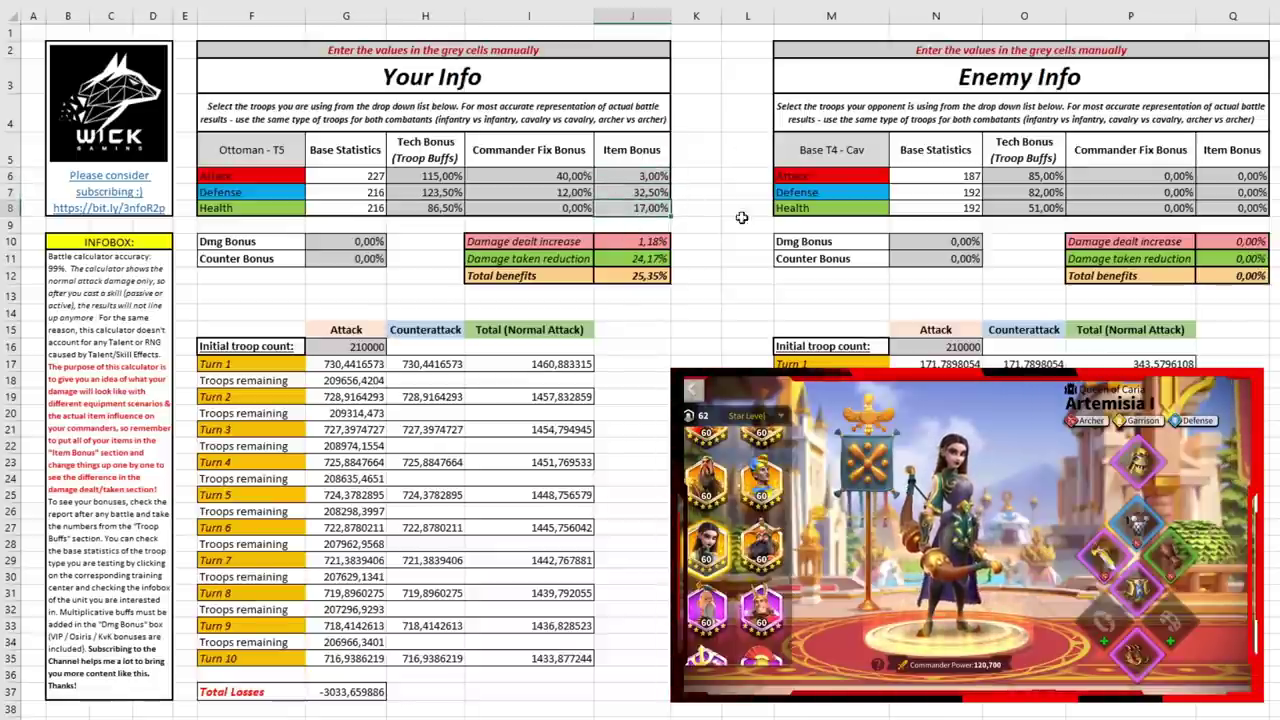
pyautogui.click(634, 278)
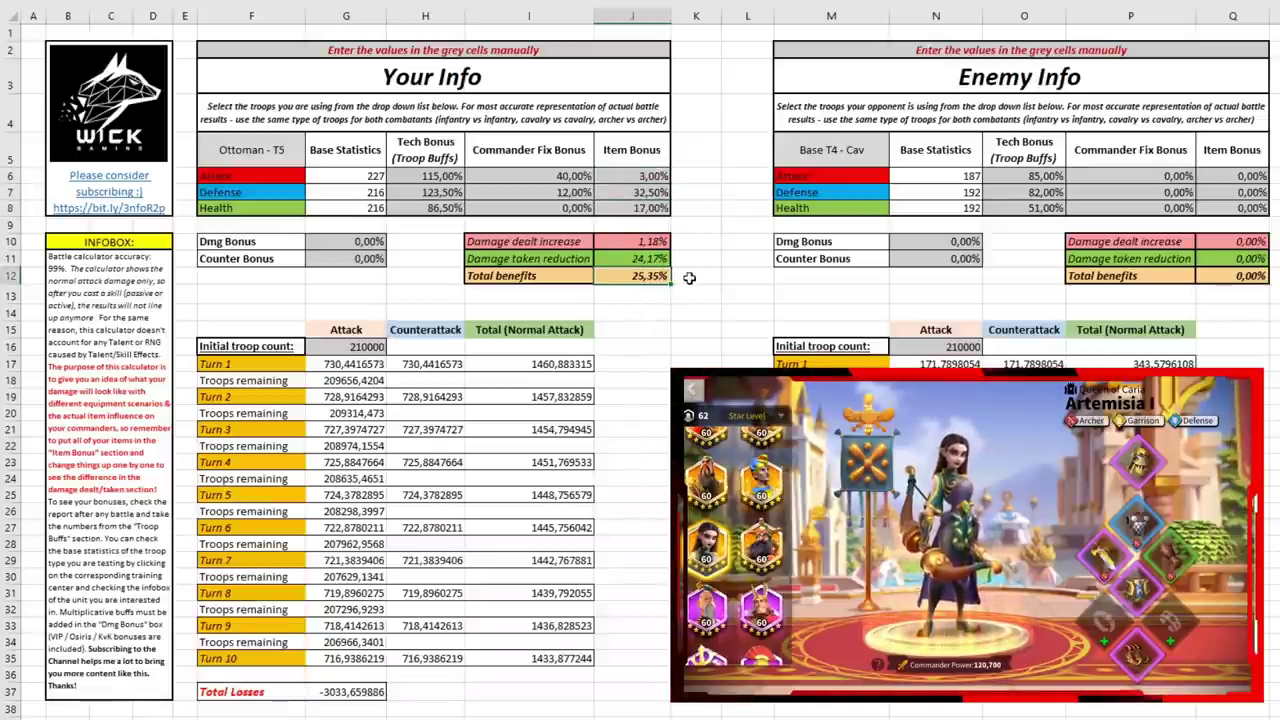
# Reset your attack, defense and health Item Bonus values to 0%.
pyautogui.click(632, 176)
pyautogui.write('0')
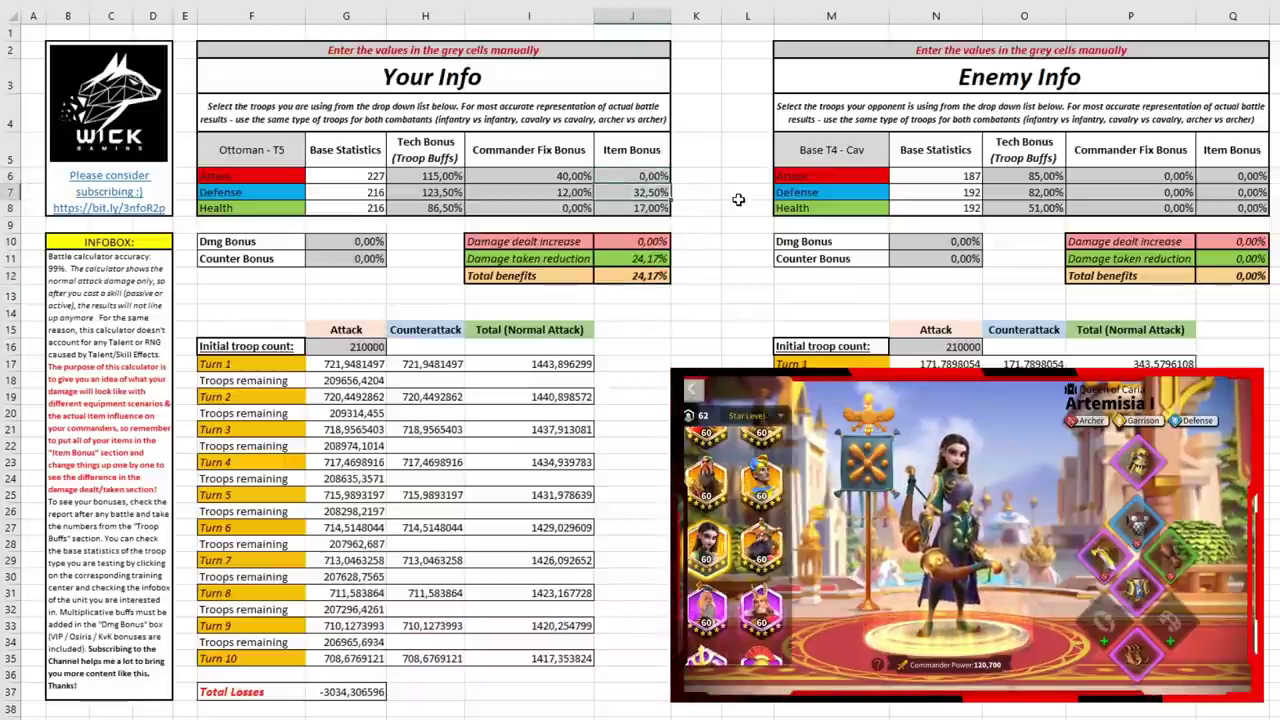
pyautogui.write('0')
pyautogui.press('Return')
pyautogui.write('0')
pyautogui.press('Return')
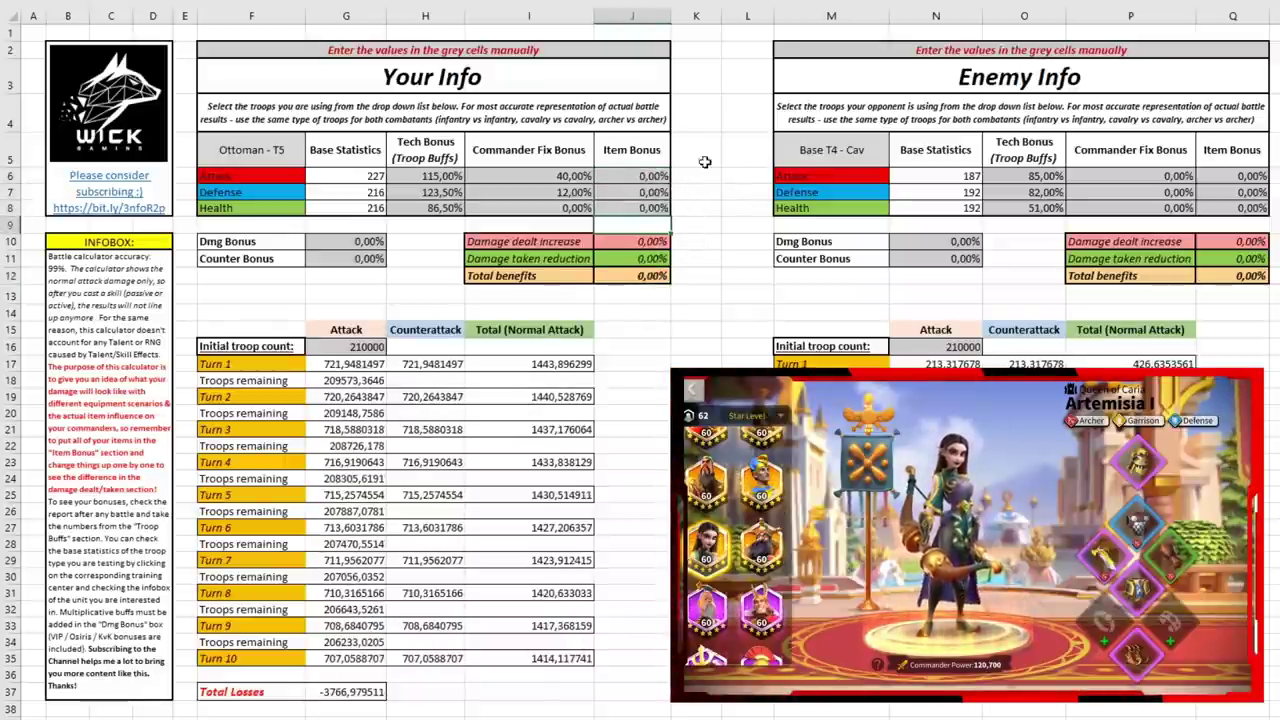
# Set only the attack Item Bonus to 52,5% and check the total benefits.
pyautogui.press('Up')
pyautogui.press('Up')
pyautogui.press('Up')
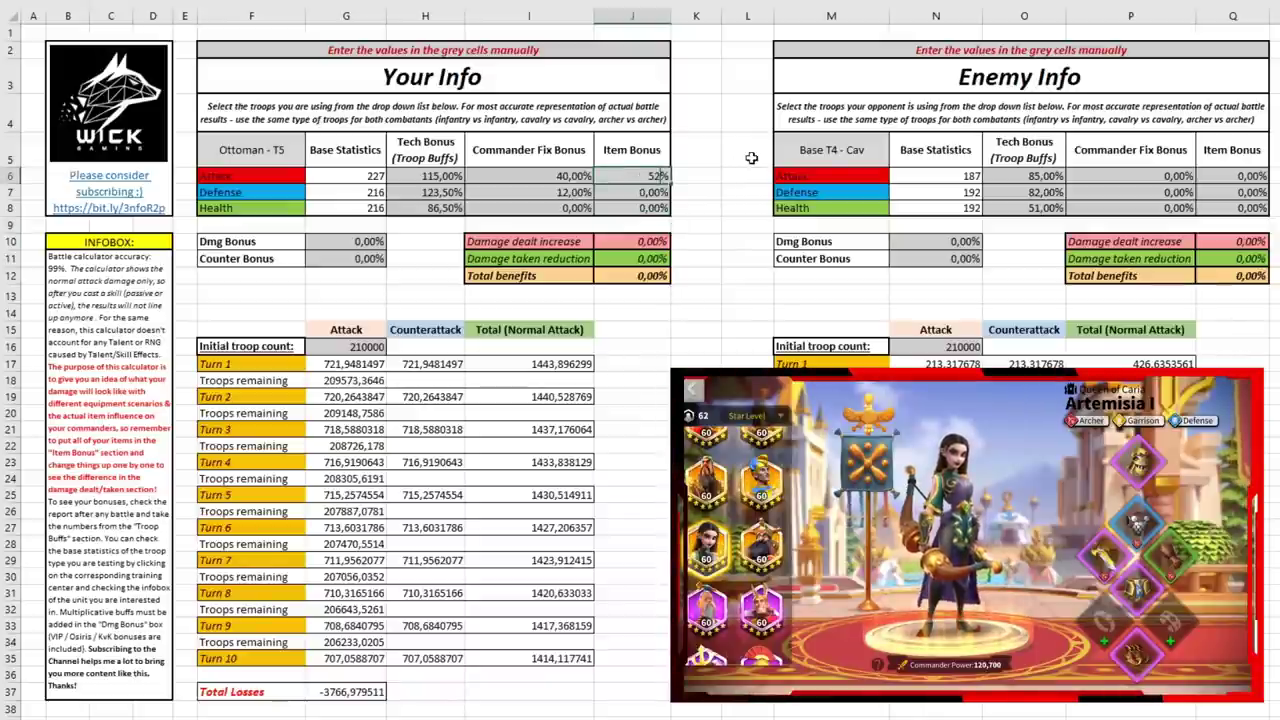
pyautogui.write('52,5')
pyautogui.press('Return')
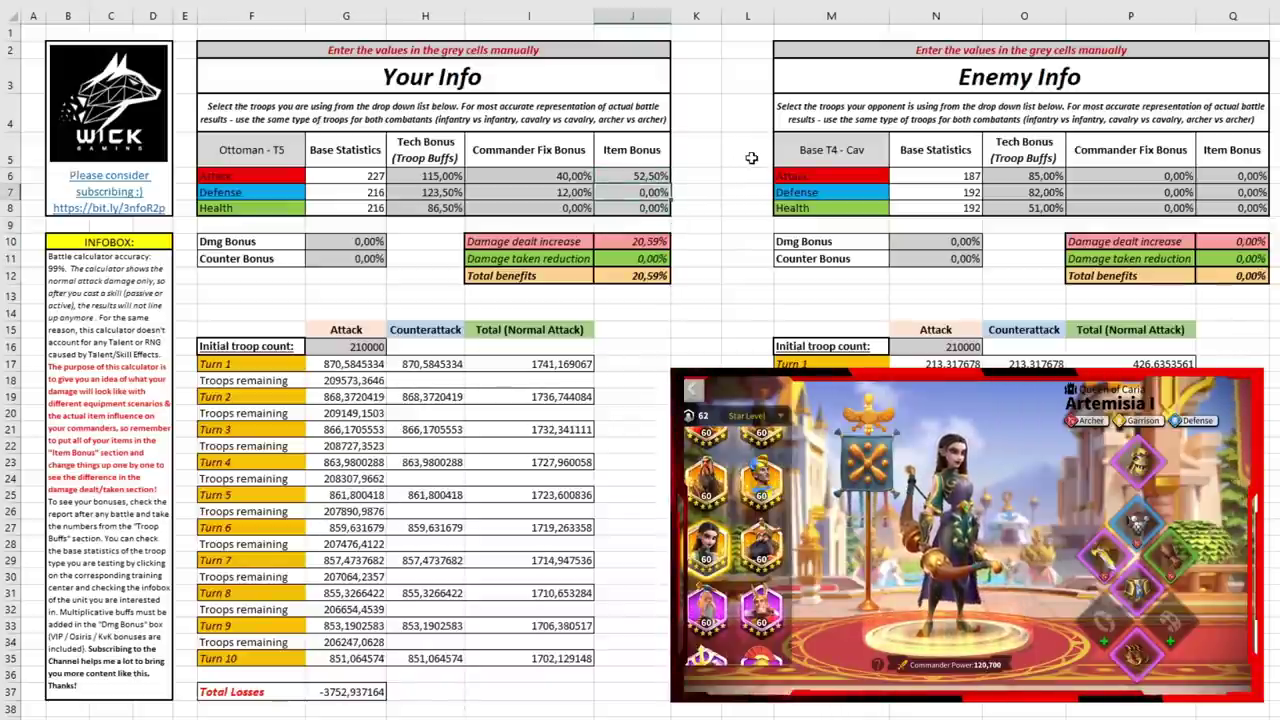
pyautogui.click(643, 275)
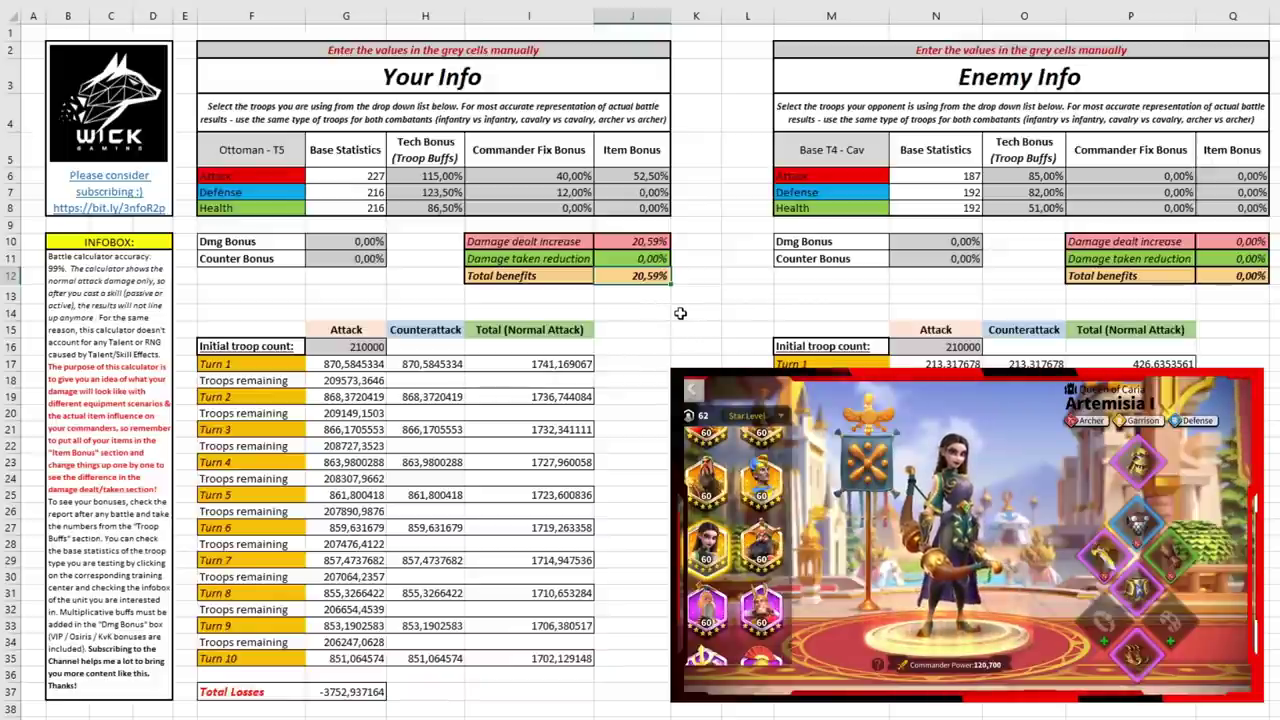
# Restore your Item Bonus values to 3% attack, 32,5% defense and 17% health.
pyautogui.click(649, 177)
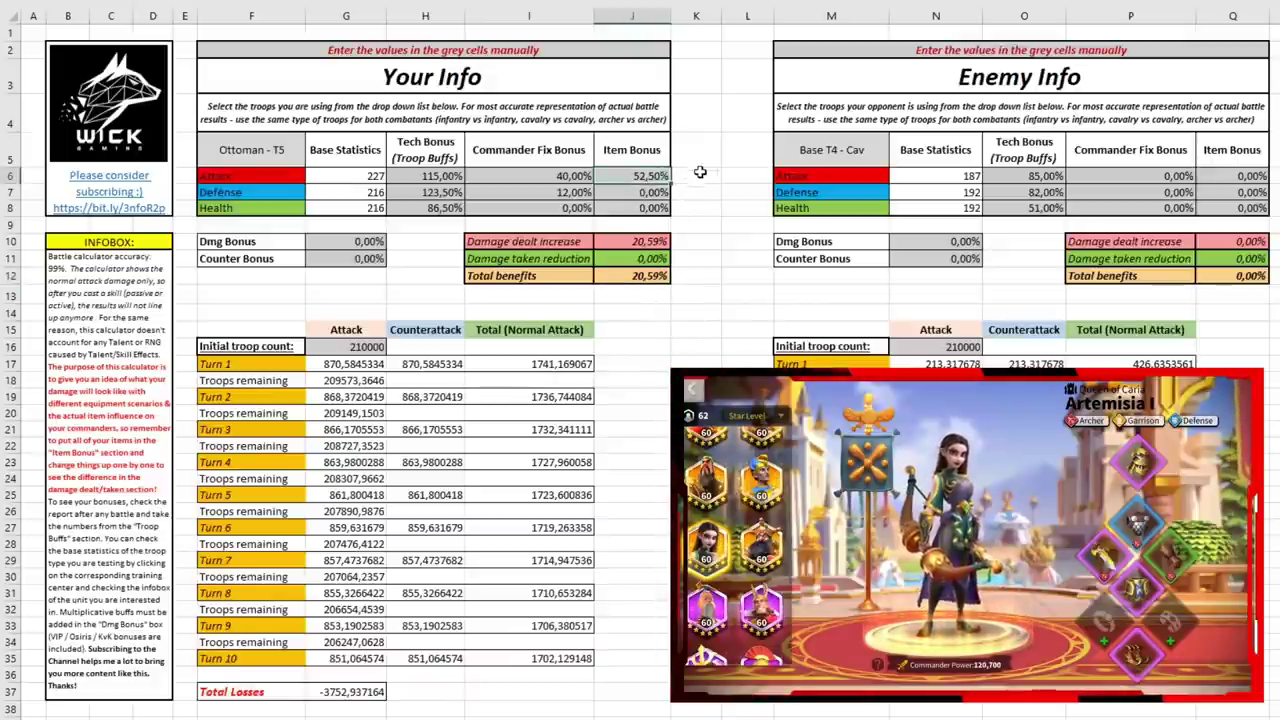
pyautogui.press('Return')
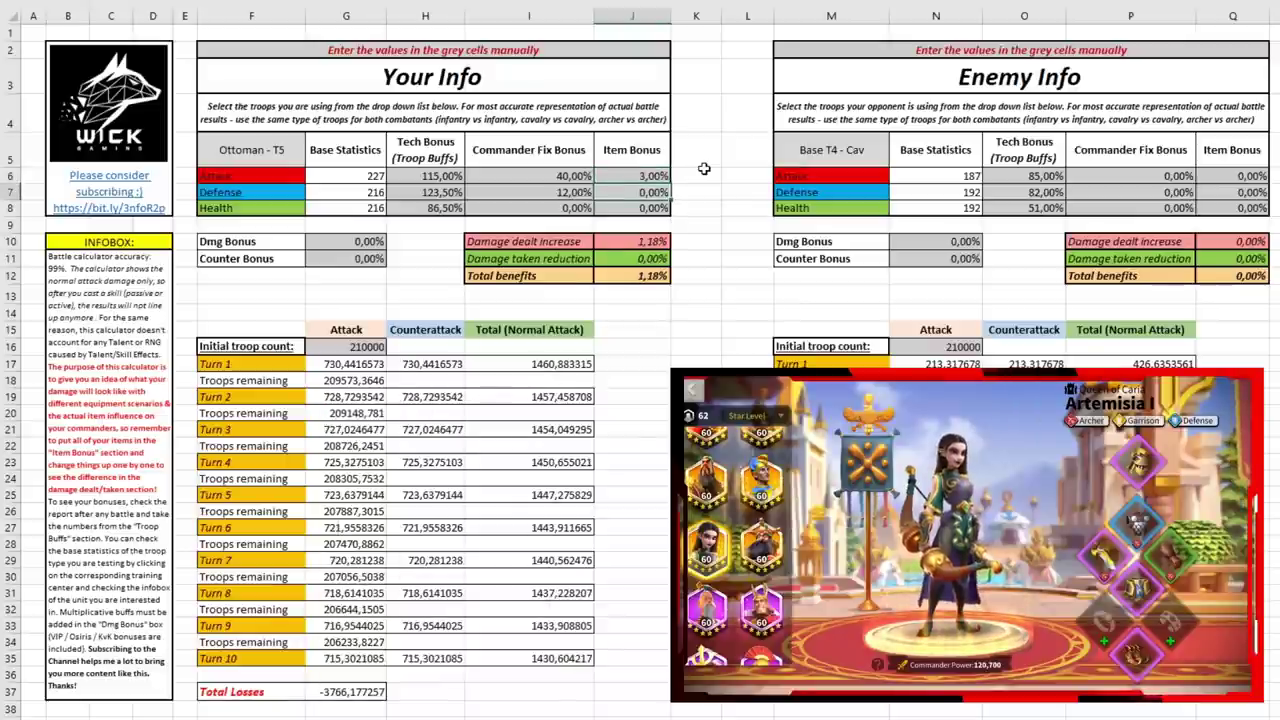
pyautogui.write('3')
pyautogui.write('2,5')
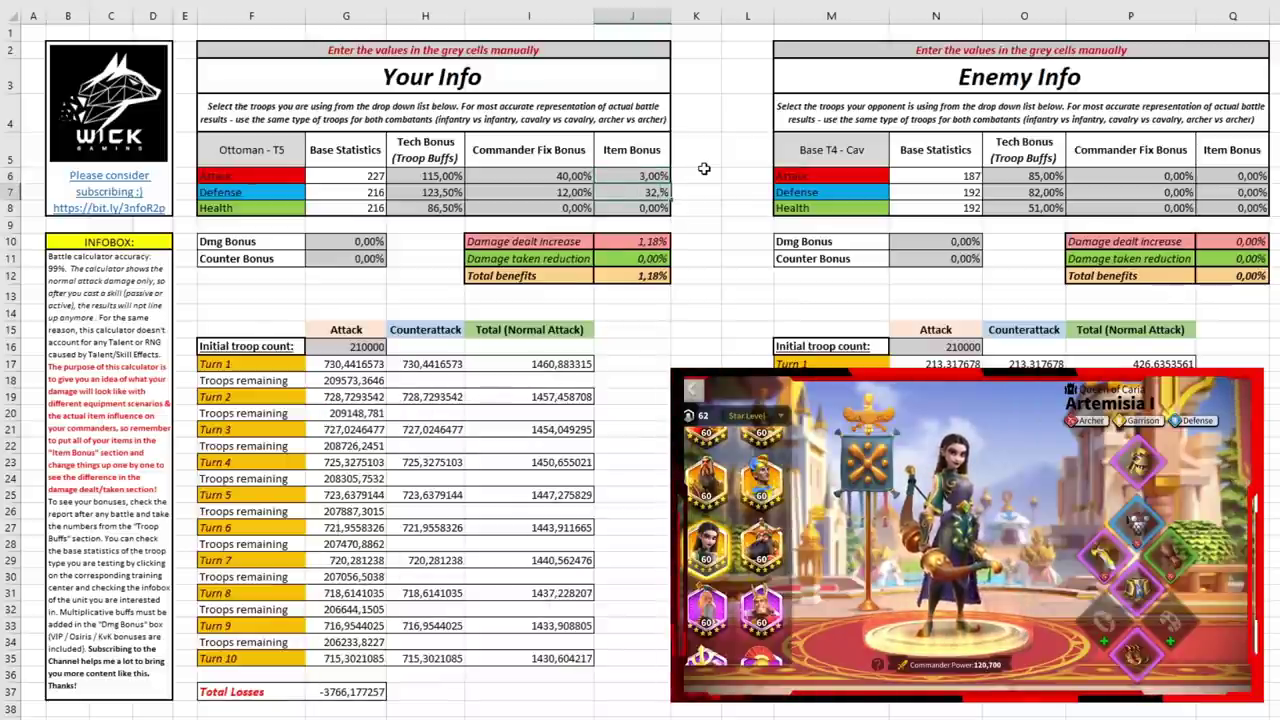
pyautogui.press('Return')
pyautogui.write('17%')
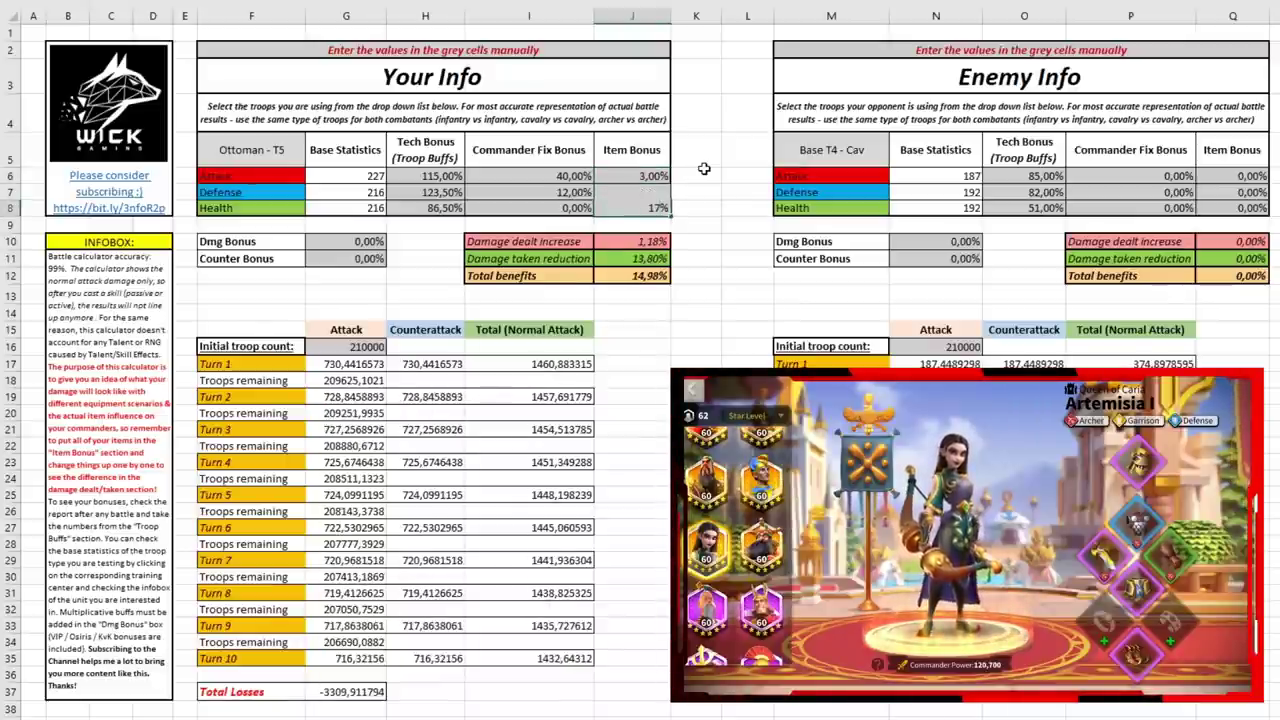
pyautogui.press('Return')
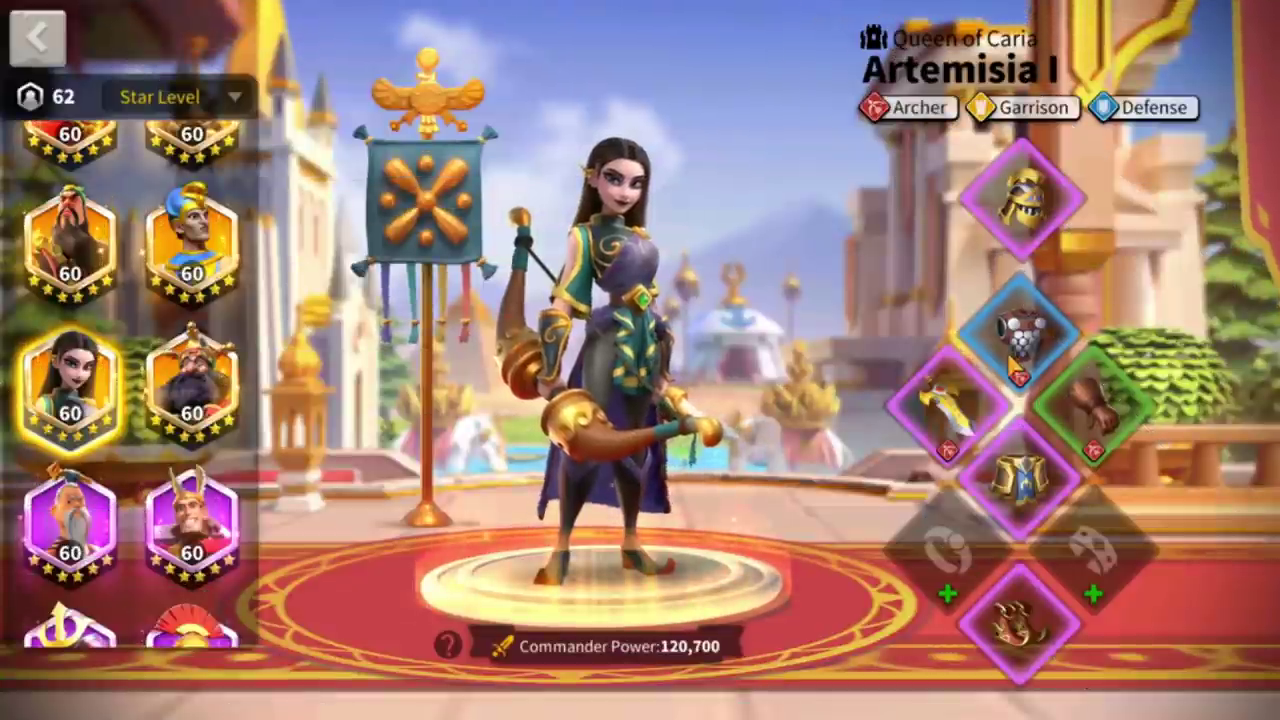
# In the game, replace Artemisia I's Commander's Heavy Armor with the Revival Plate worn by Æthelflæd.
pyautogui.click(1011, 358)
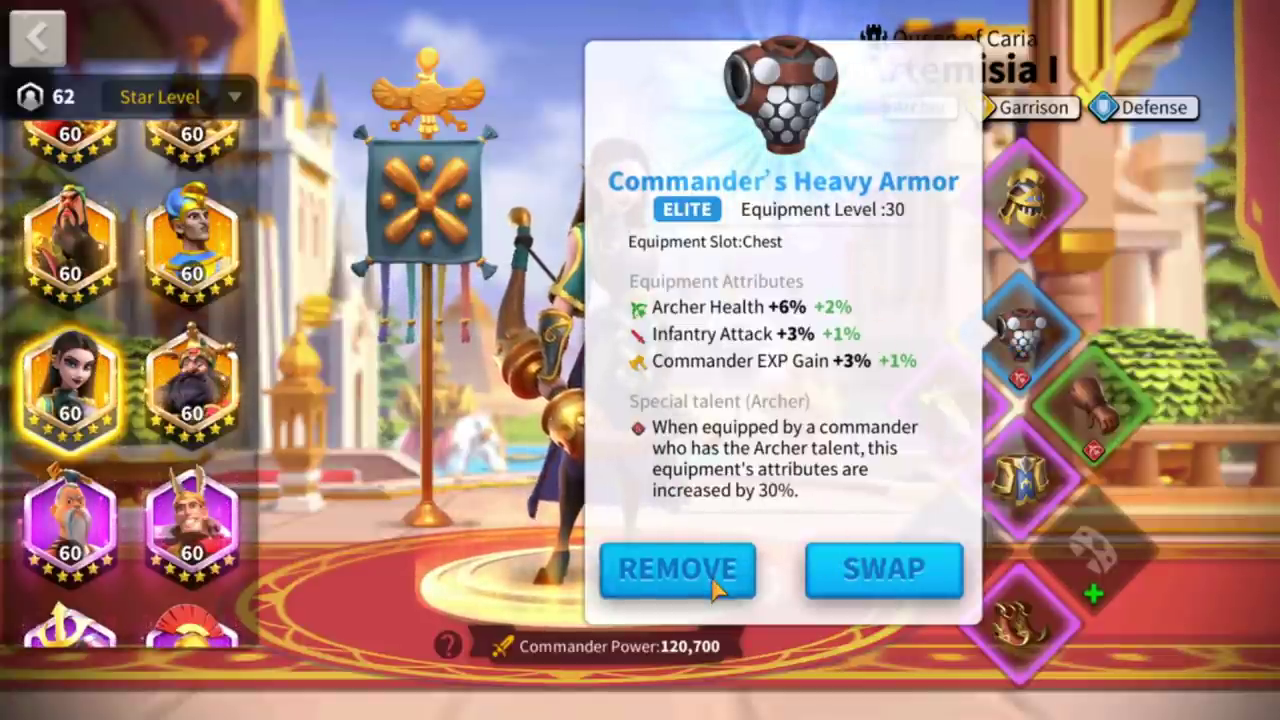
pyautogui.click(1070, 335)
pyautogui.click(1062, 332)
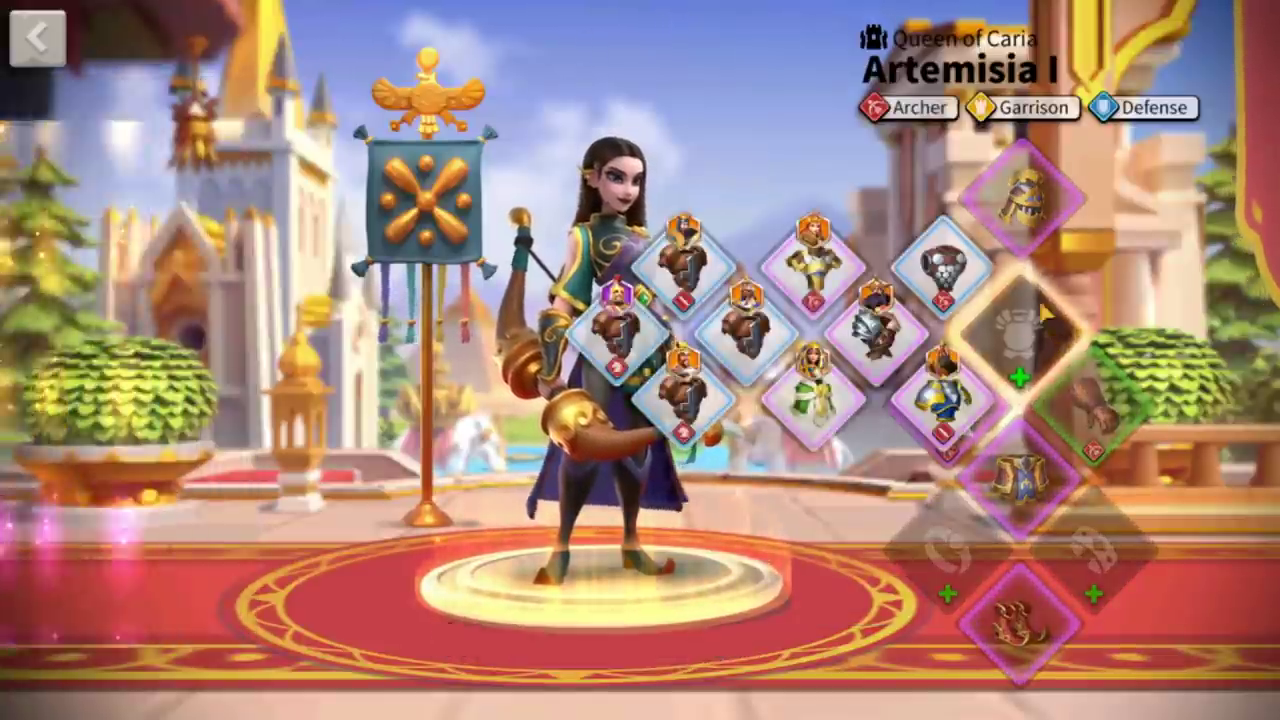
pyautogui.click(815, 272)
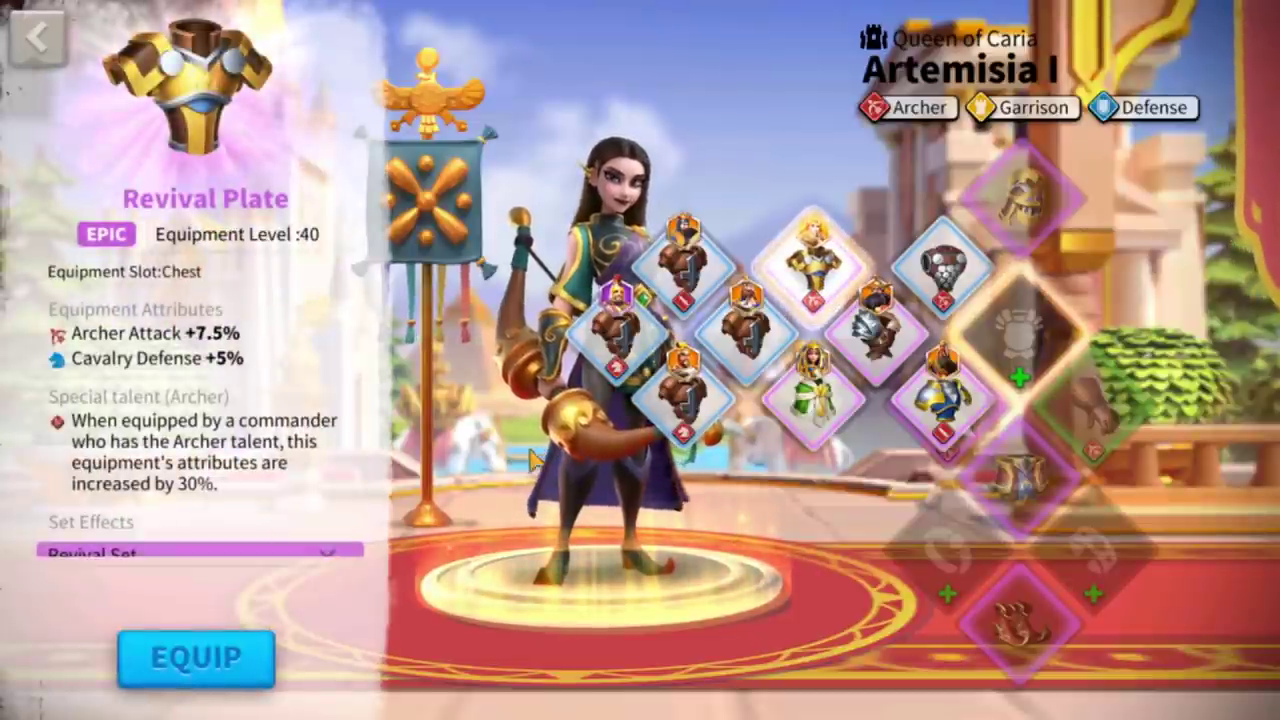
pyautogui.click(257, 661)
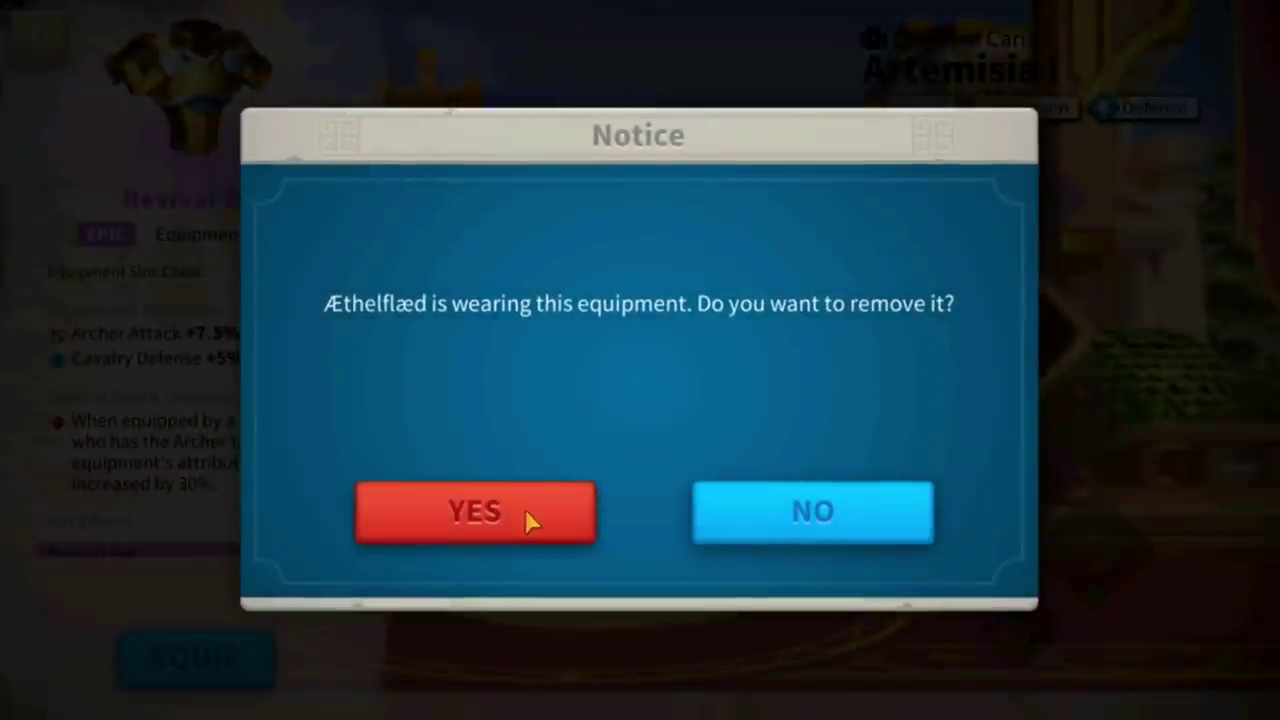
pyautogui.click(526, 513)
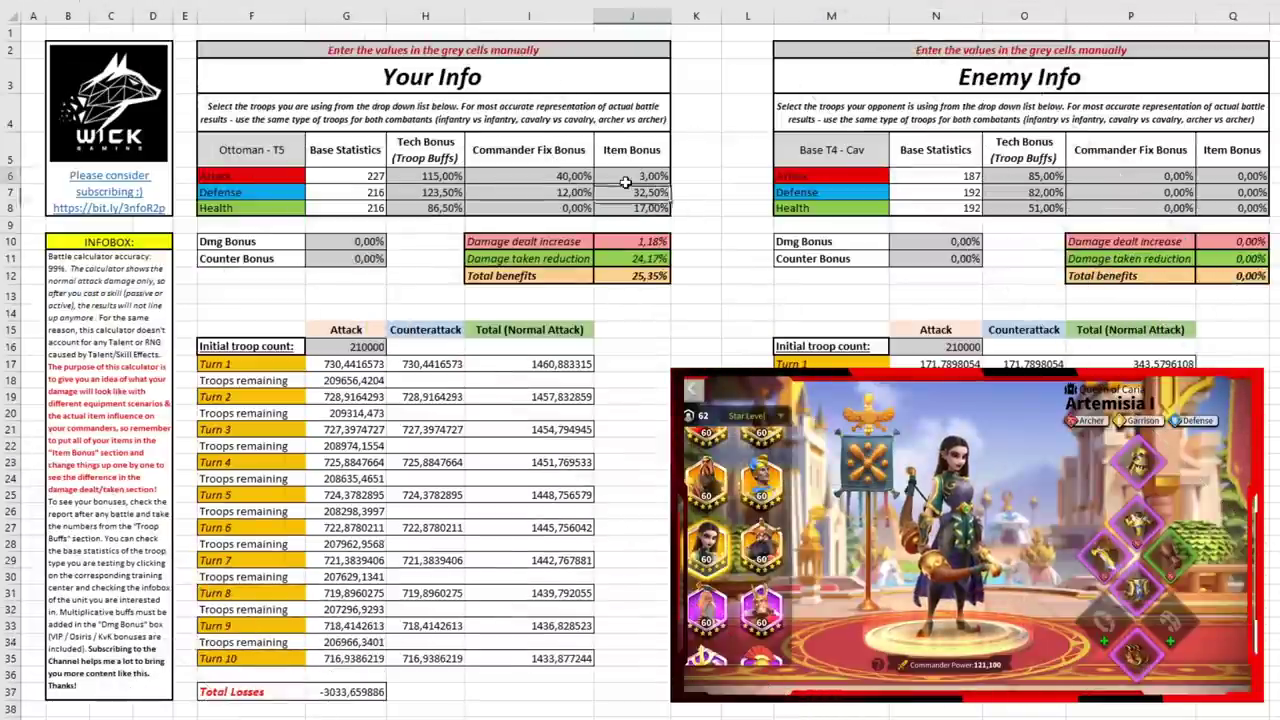
# In the spreadsheet, enter Item Bonus values of 13% attack, 32,5% defense and 9% health, and check the total benefits.
pyautogui.write('13')
pyautogui.press('Return')
pyautogui.write('32')
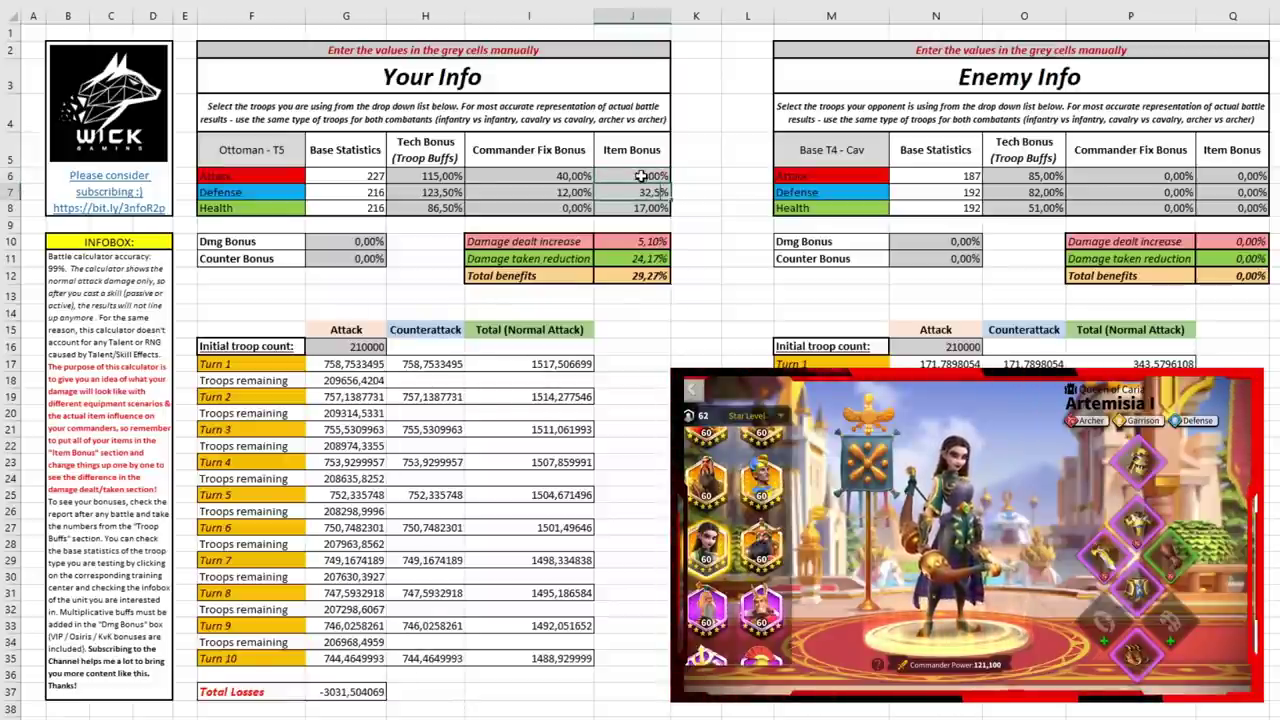
pyautogui.press('Return')
pyautogui.write('9')
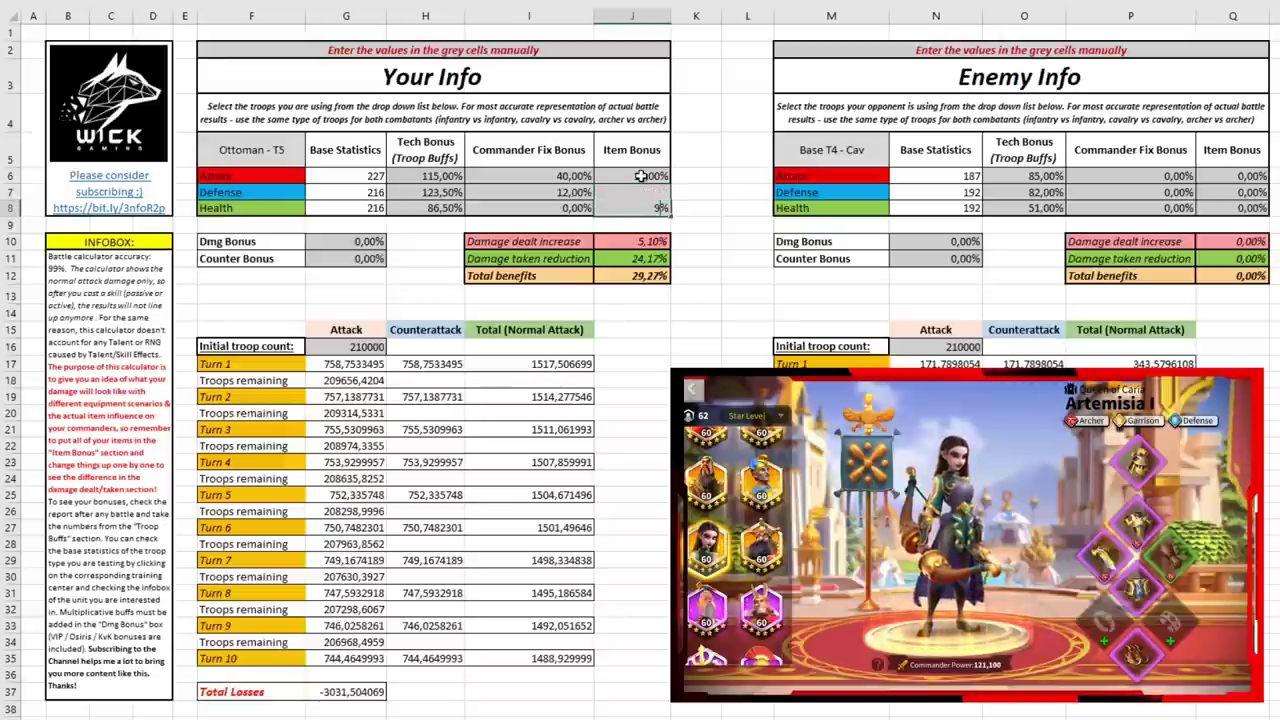
pyautogui.press('Return')
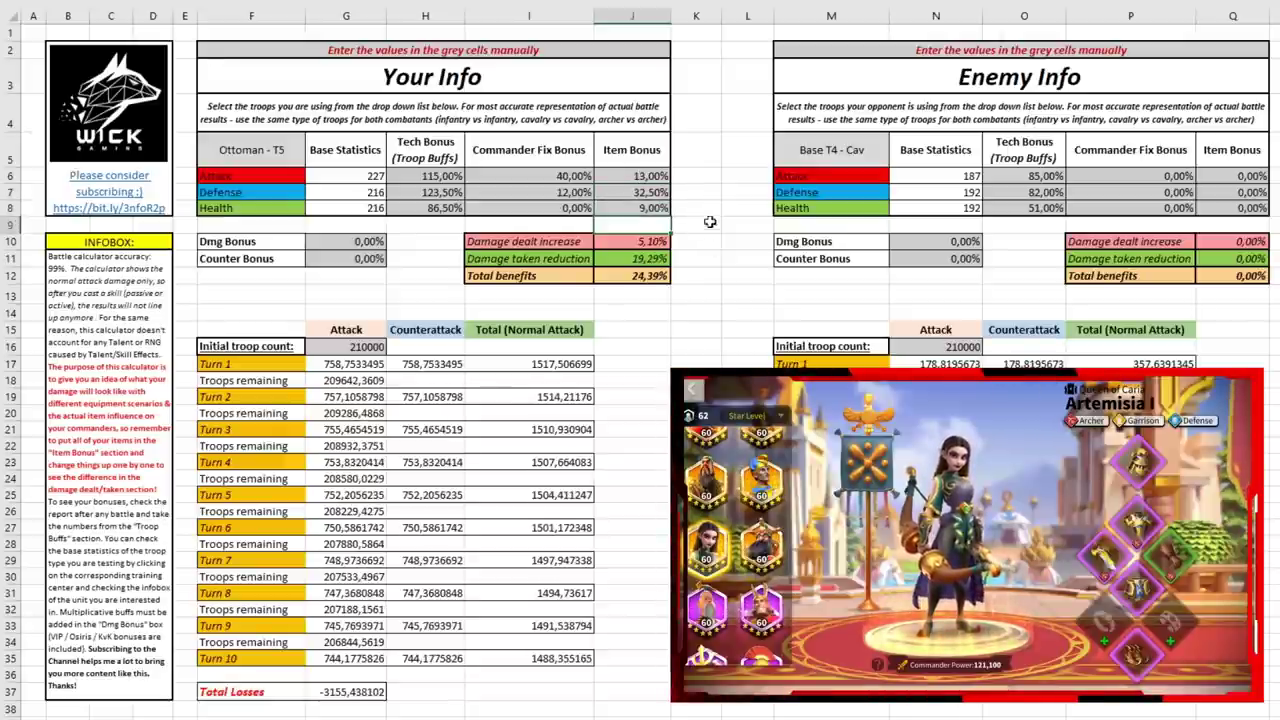
pyautogui.click(640, 279)
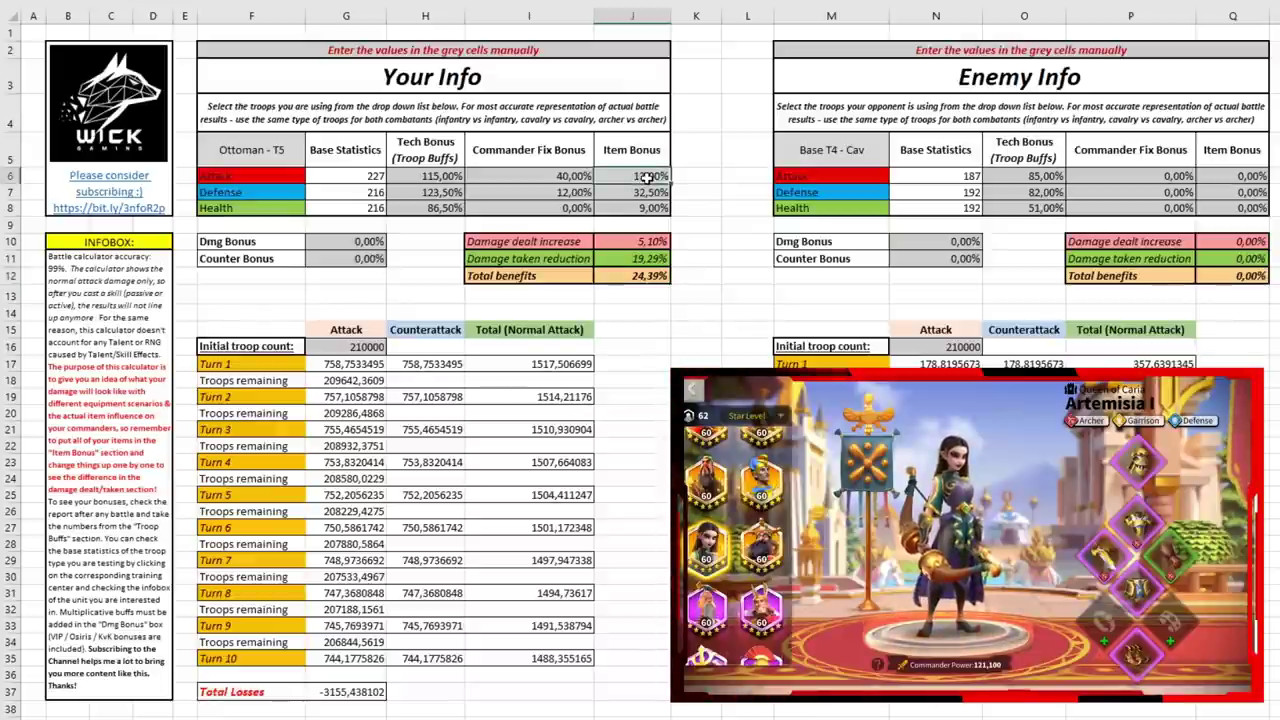
# Change the attack Item Bonus back to 3% and health to 17%, and check the total benefits.
pyautogui.write('3')
pyautogui.press('Return')
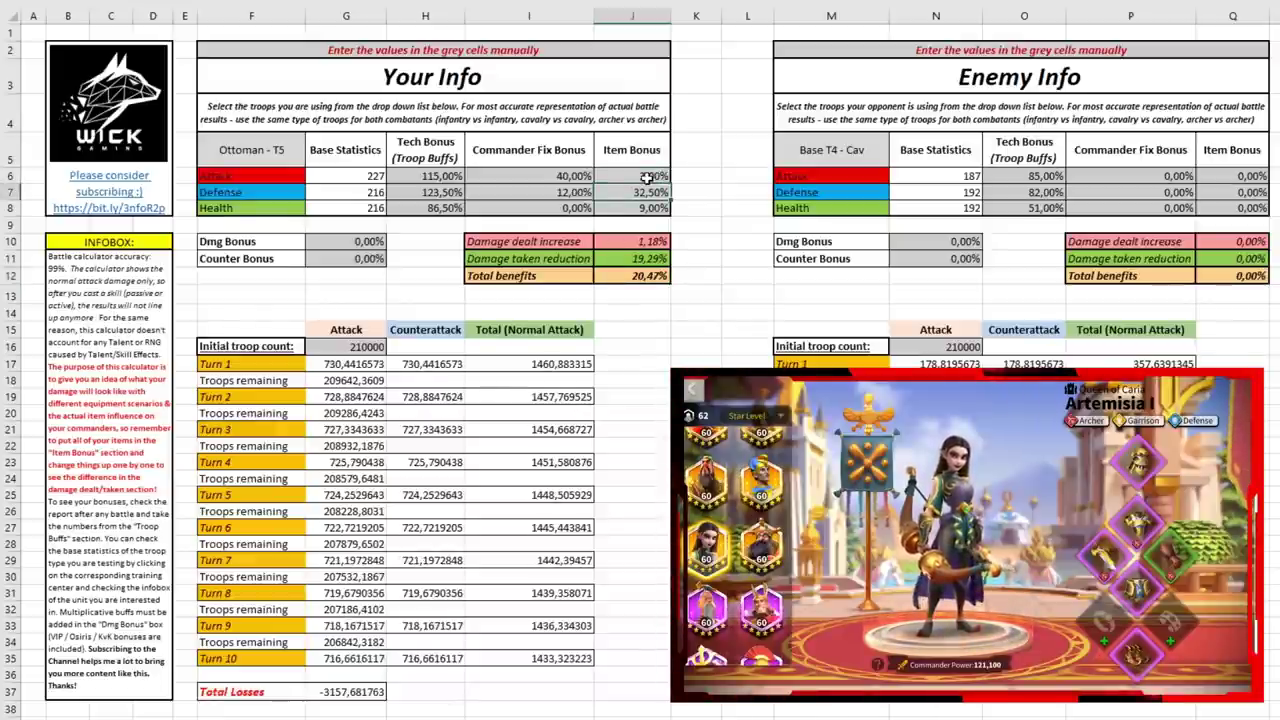
pyautogui.press('Delete')
pyautogui.press('Down')
pyautogui.write('17')
pyautogui.press('Return')
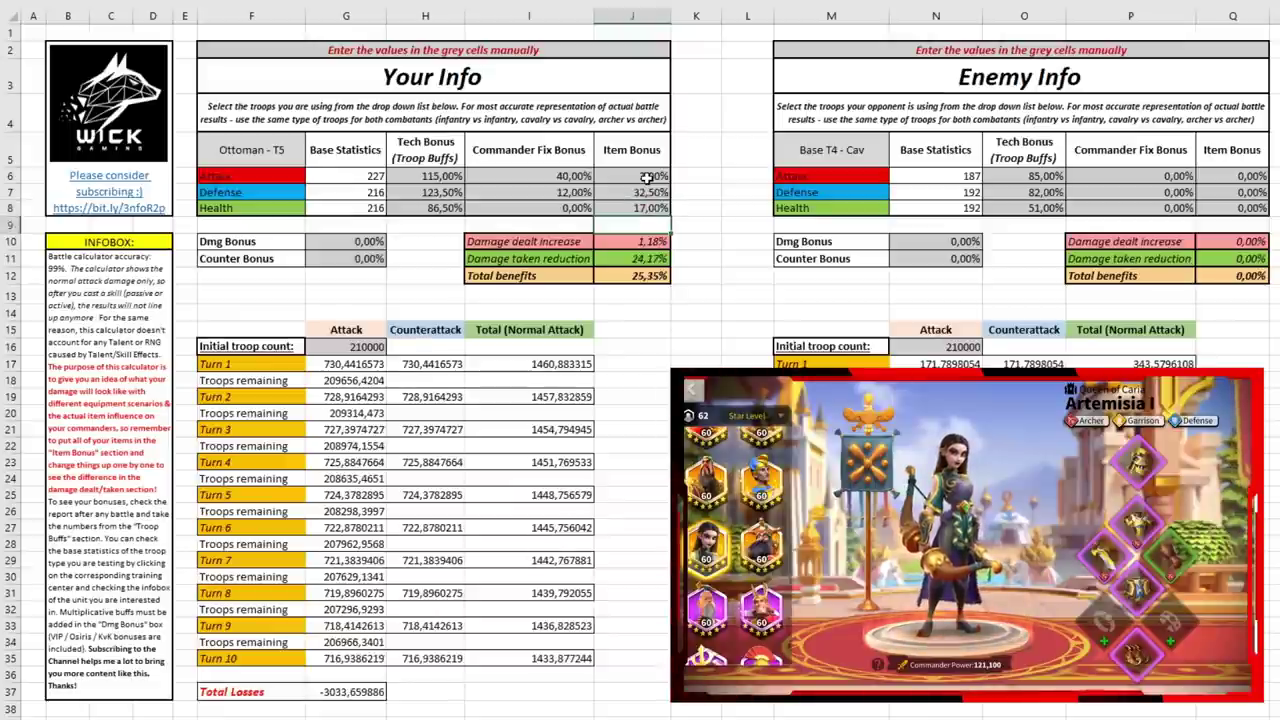
pyautogui.click(636, 276)
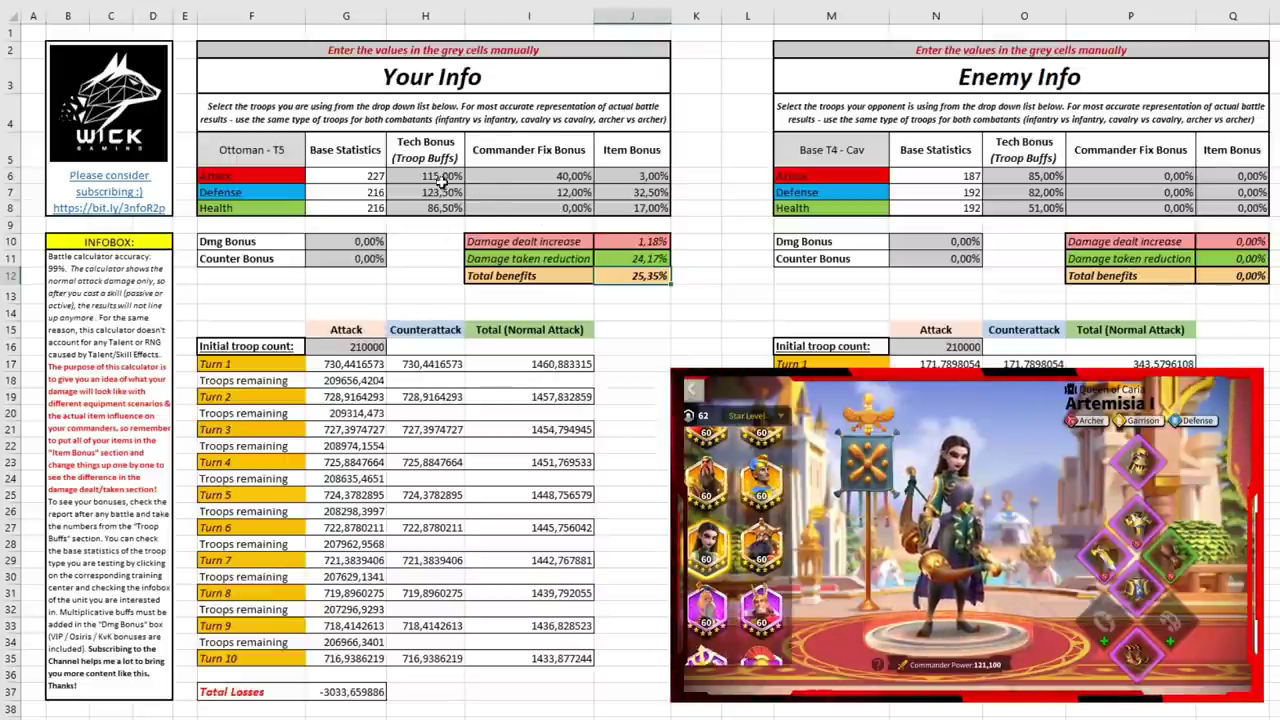
# Review your Tech Bonus values and try an initial troop count of 5000 for your side.
pyautogui.moveTo(425, 176); pyautogui.dragTo(427, 208)
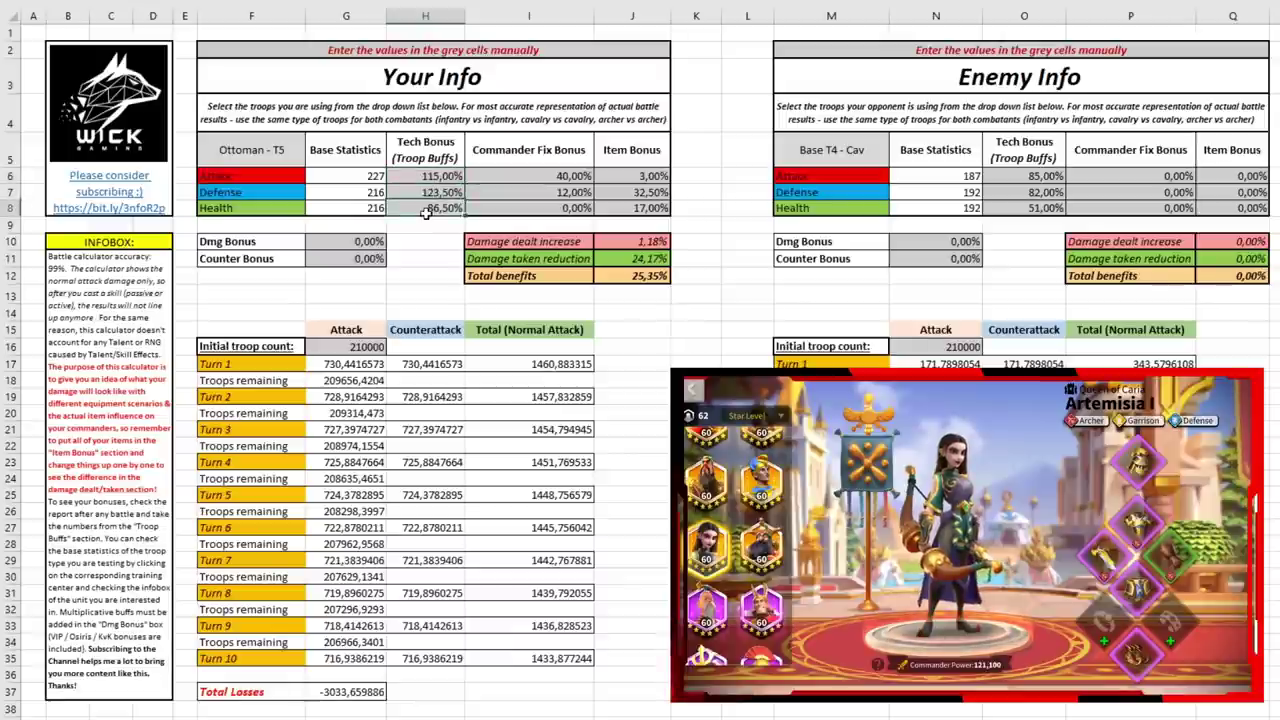
pyautogui.click(352, 348)
pyautogui.click(958, 350)
pyautogui.click(385, 346)
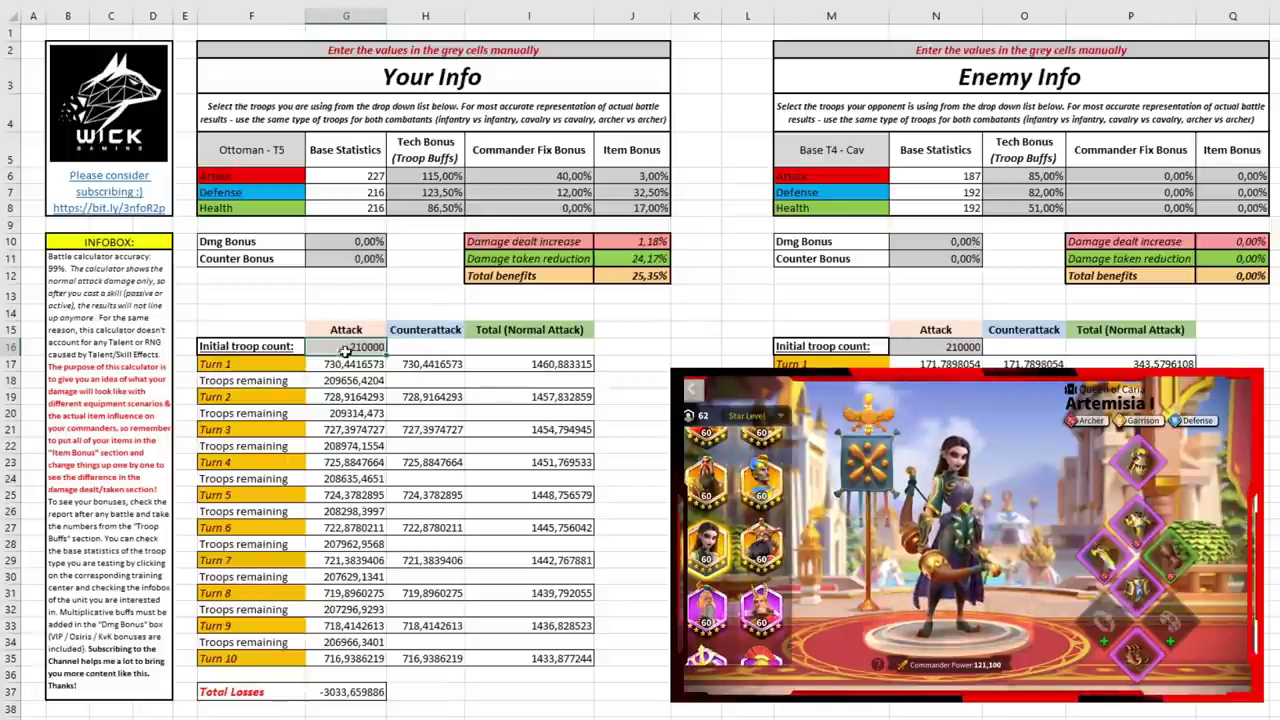
pyautogui.write('5000')
pyautogui.press('Return')
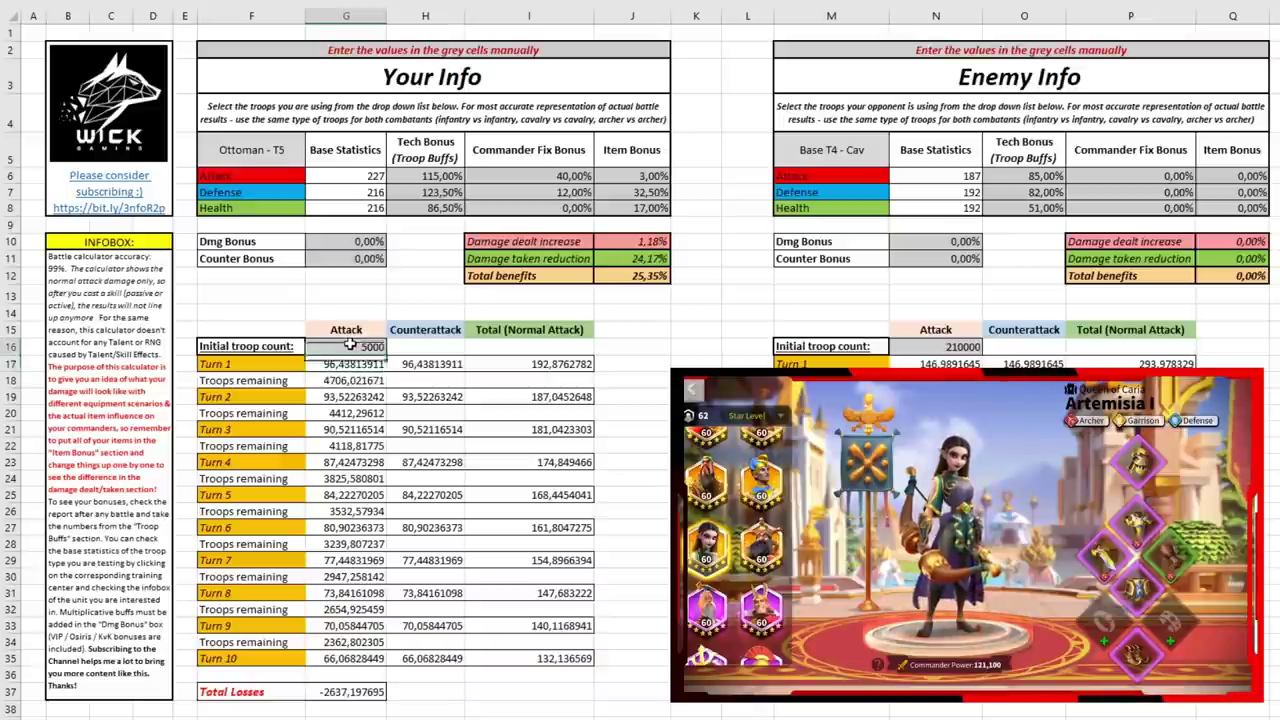
# Set your initial troop count to 310000 and the enemy troop type to Ottoman - T5.
pyautogui.write('310000')
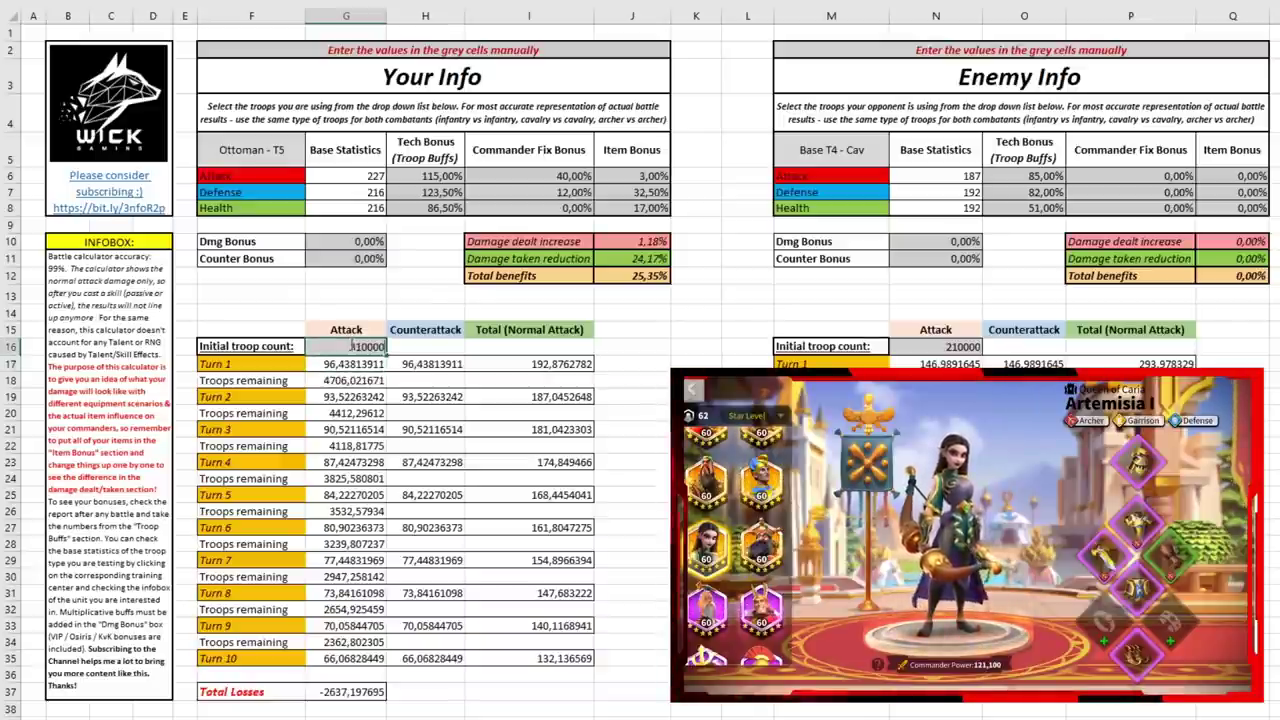
pyautogui.press('Return')
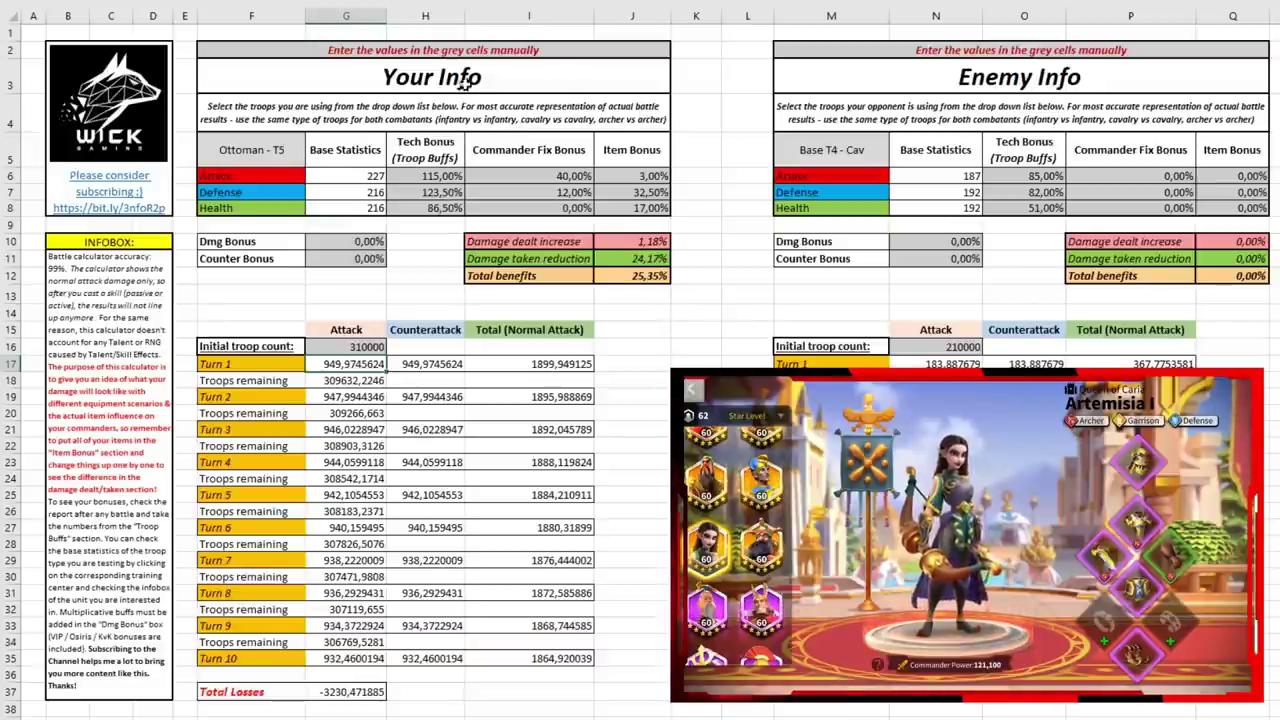
pyautogui.click(882, 160)
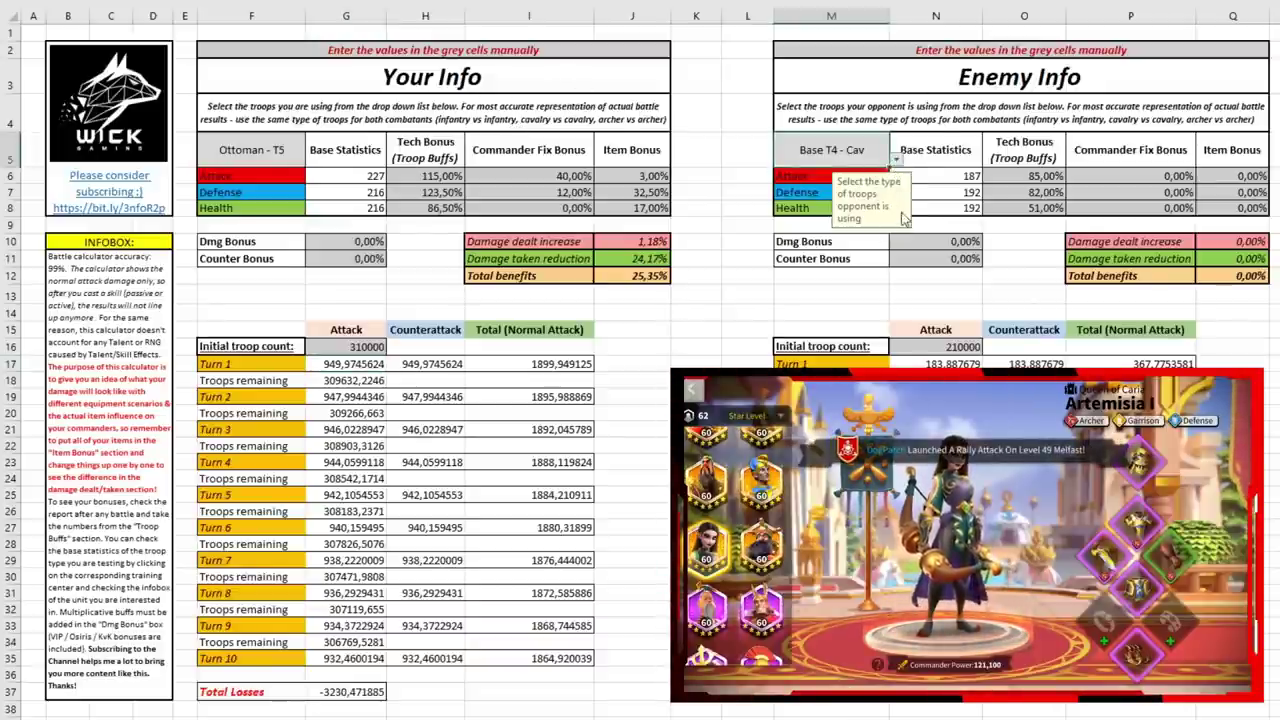
pyautogui.click(884, 240)
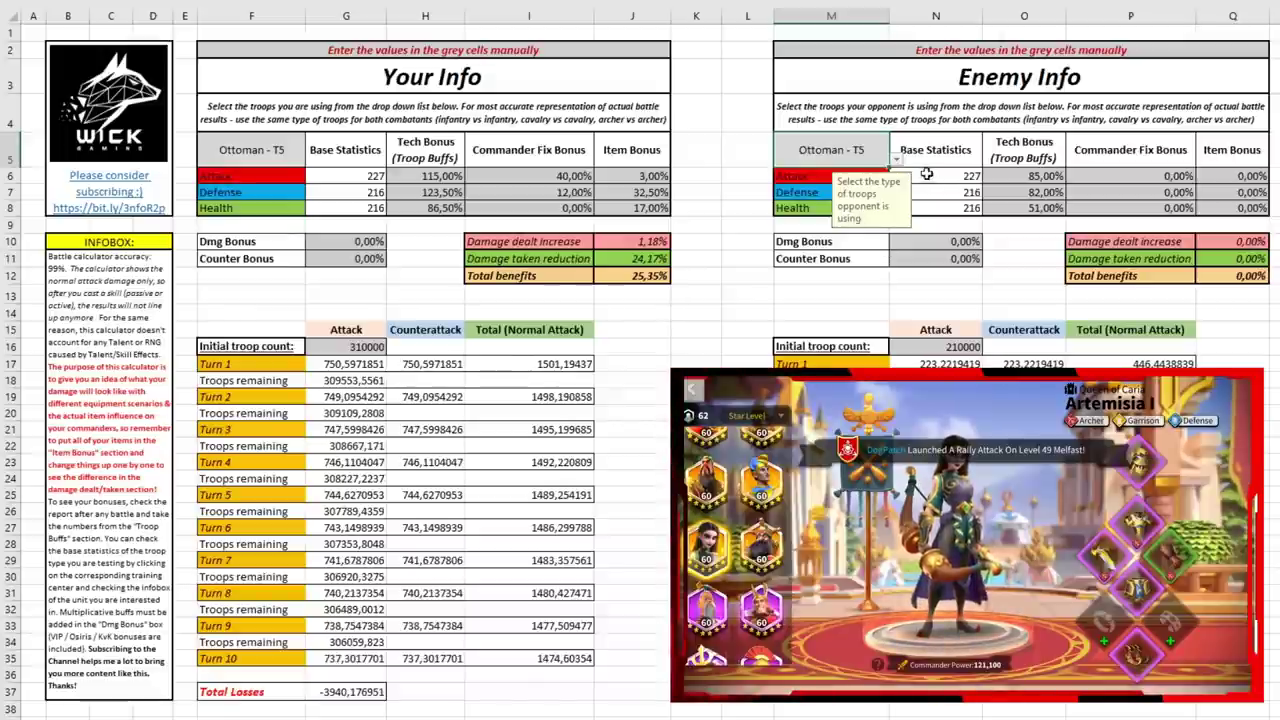
# Enter the enemy's Tech Bonus values of 115% attack, 123,5% defense and 86,5% health.
pyautogui.click(1034, 178)
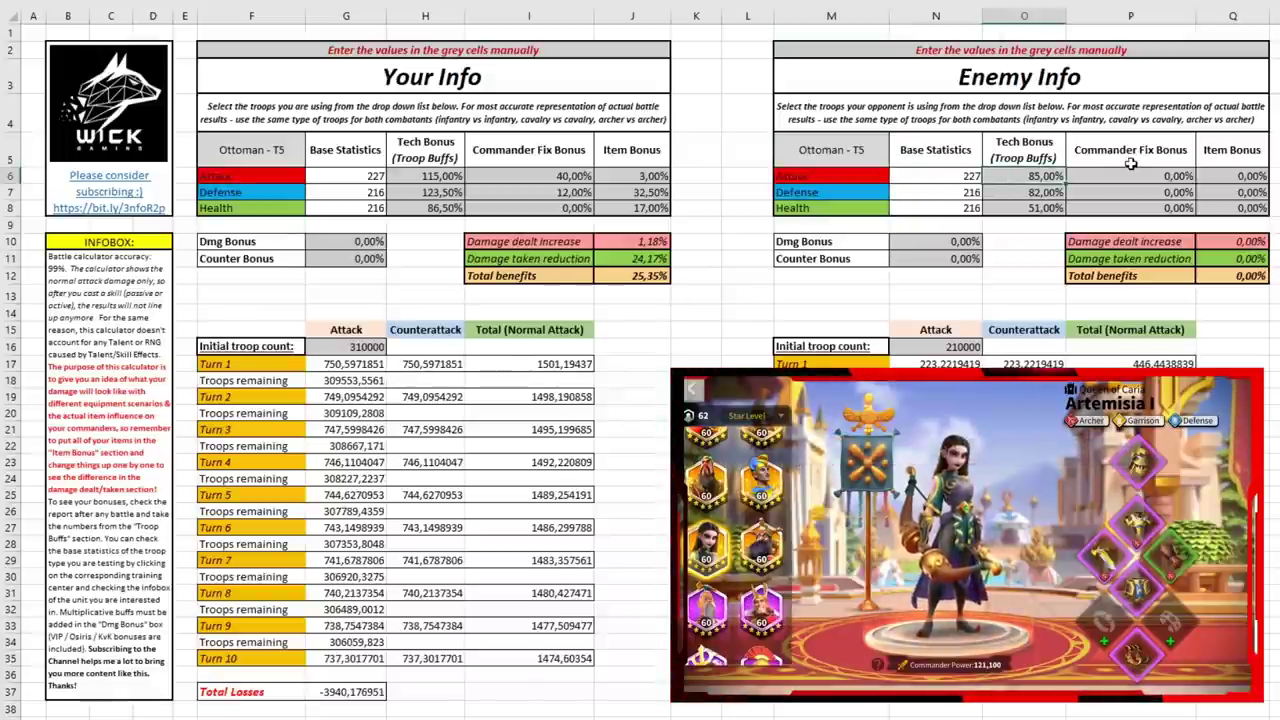
pyautogui.write('115%')
pyautogui.press('Return')
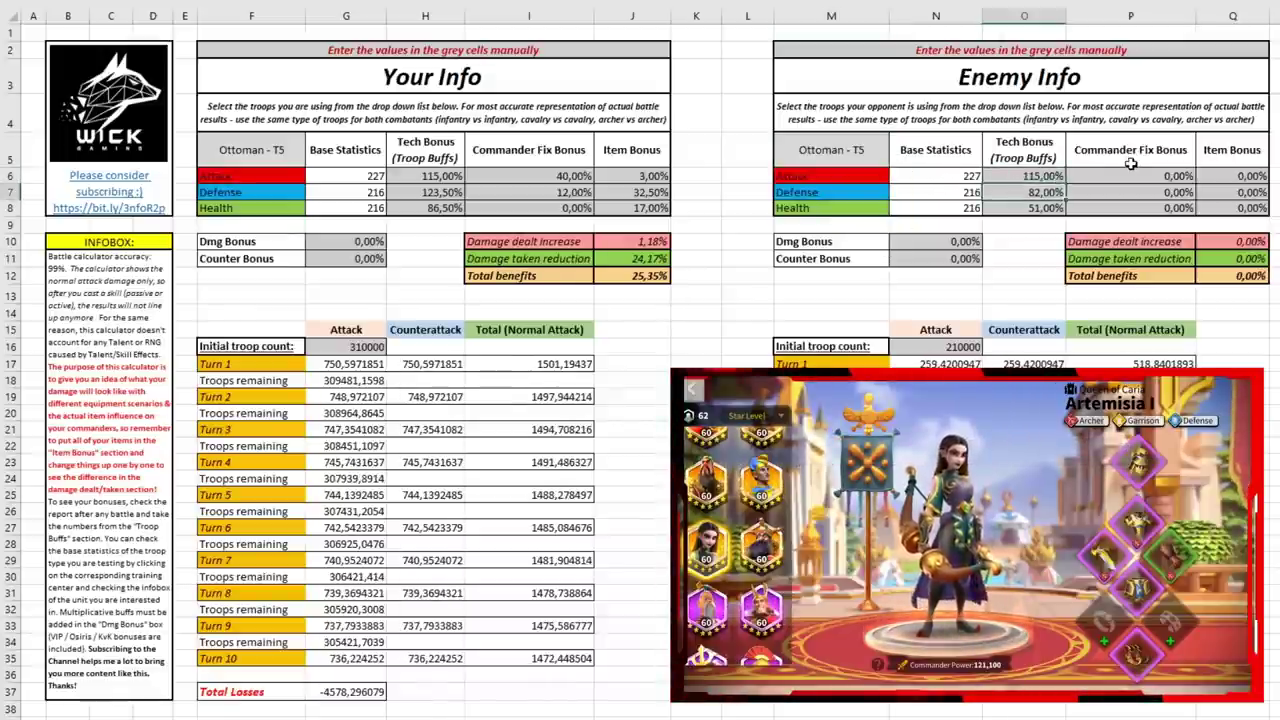
pyautogui.write('123%')
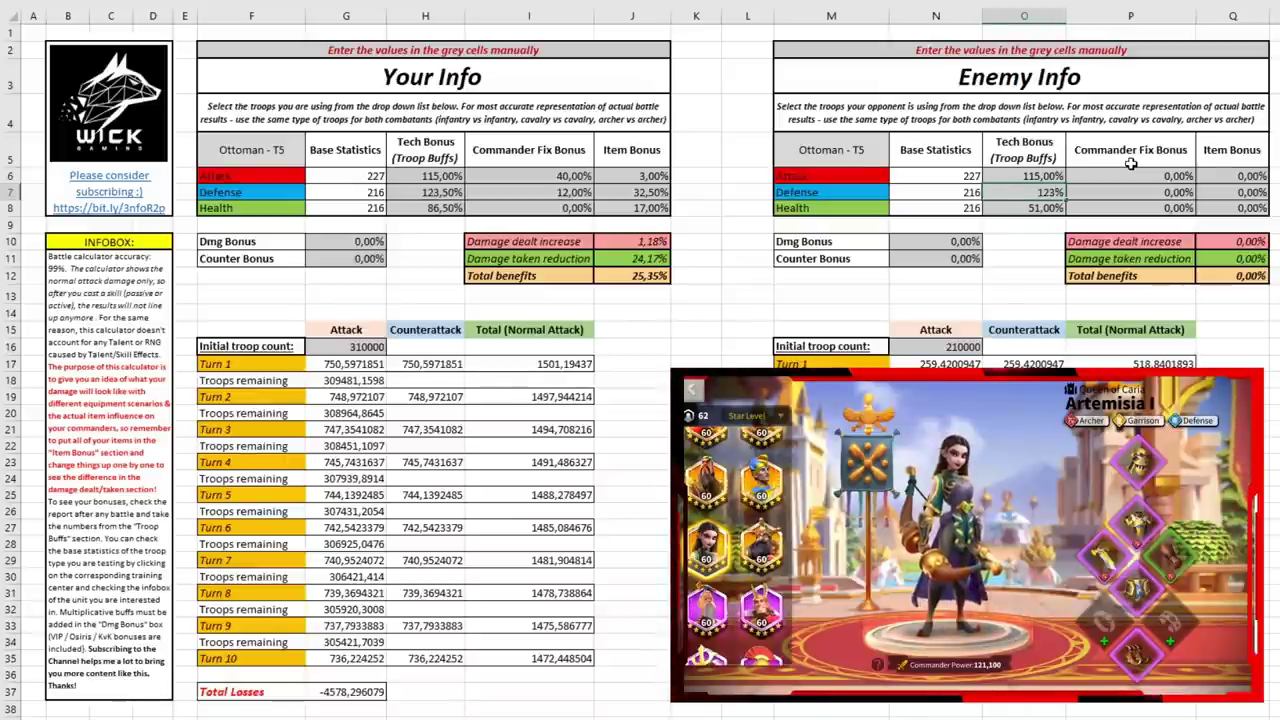
pyautogui.write(',5')
pyautogui.press('Return')
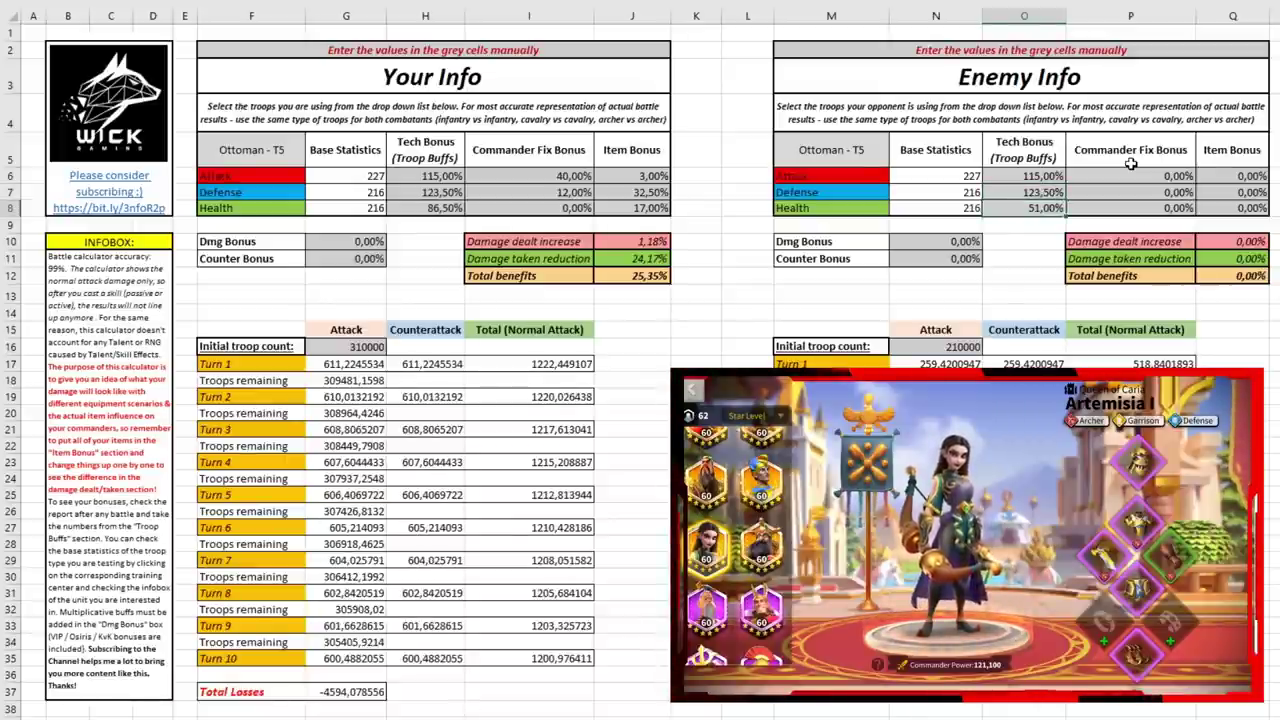
pyautogui.write('86,')
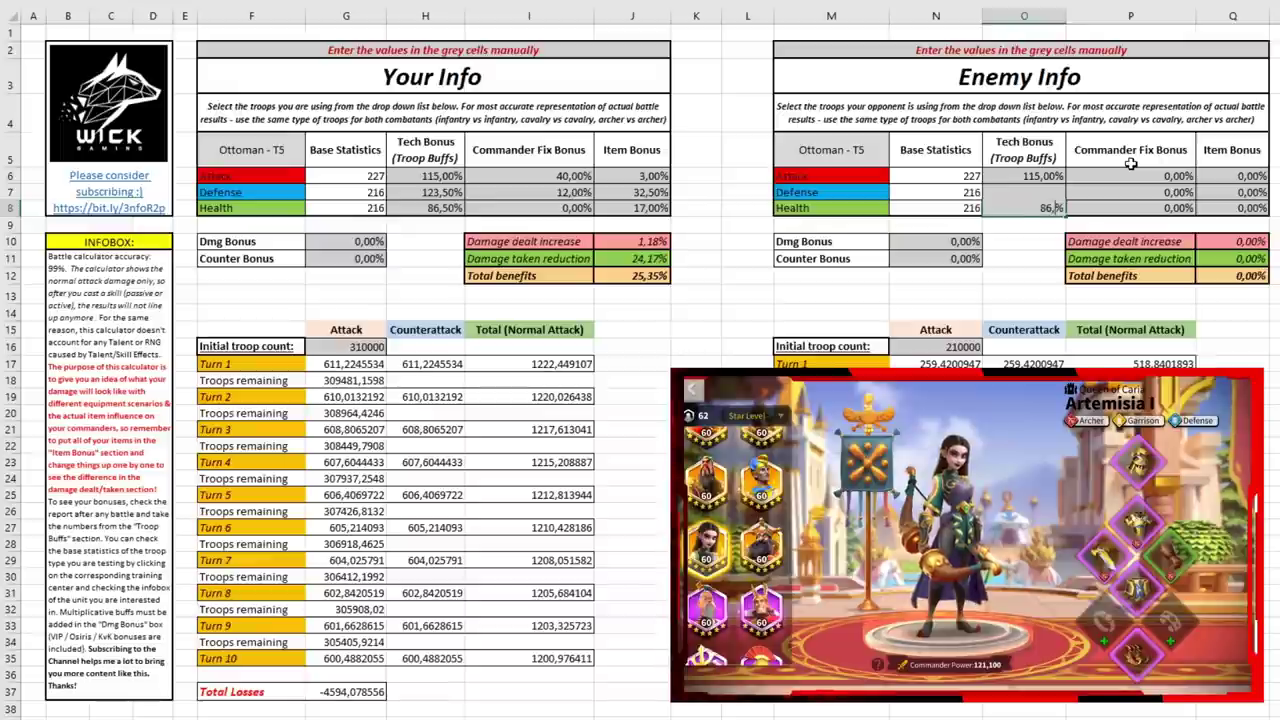
pyautogui.write('5')
pyautogui.press('Return')
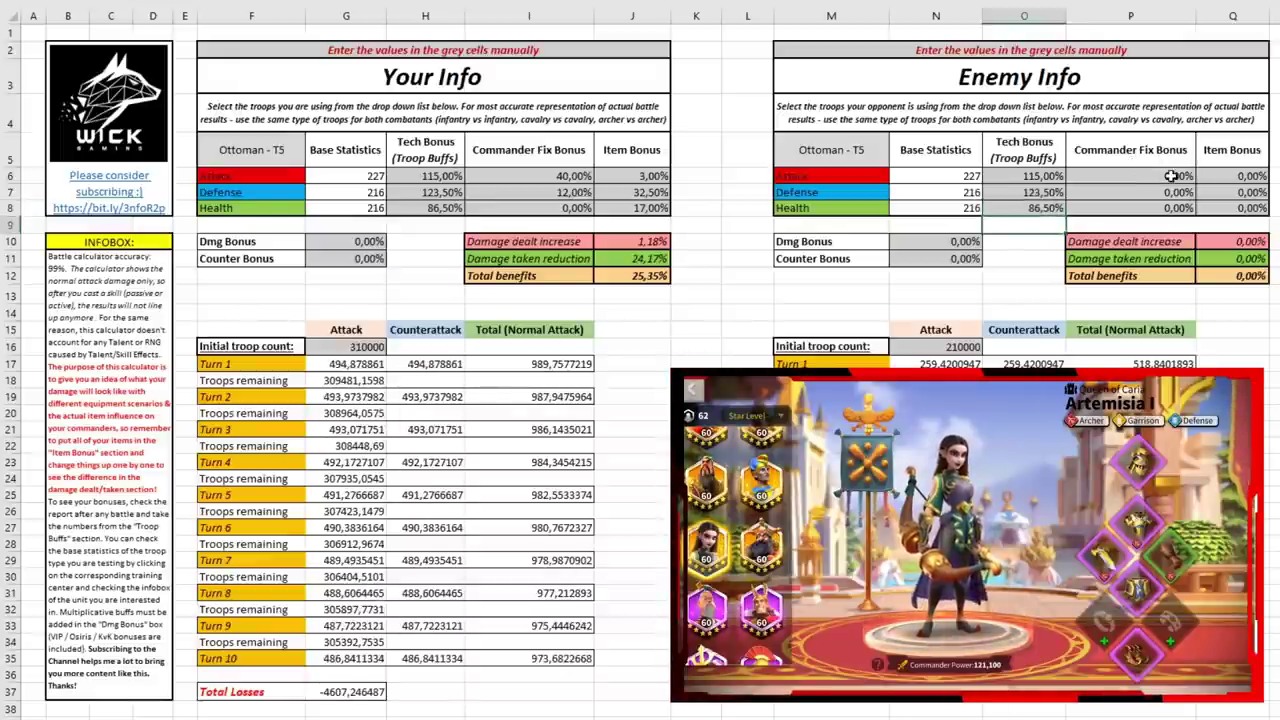
# Enter the enemy's Commander Fix Bonus values of 40% attack and 12% defense.
pyautogui.click(1165, 180)
pyautogui.write('40')
pyautogui.press('Return')
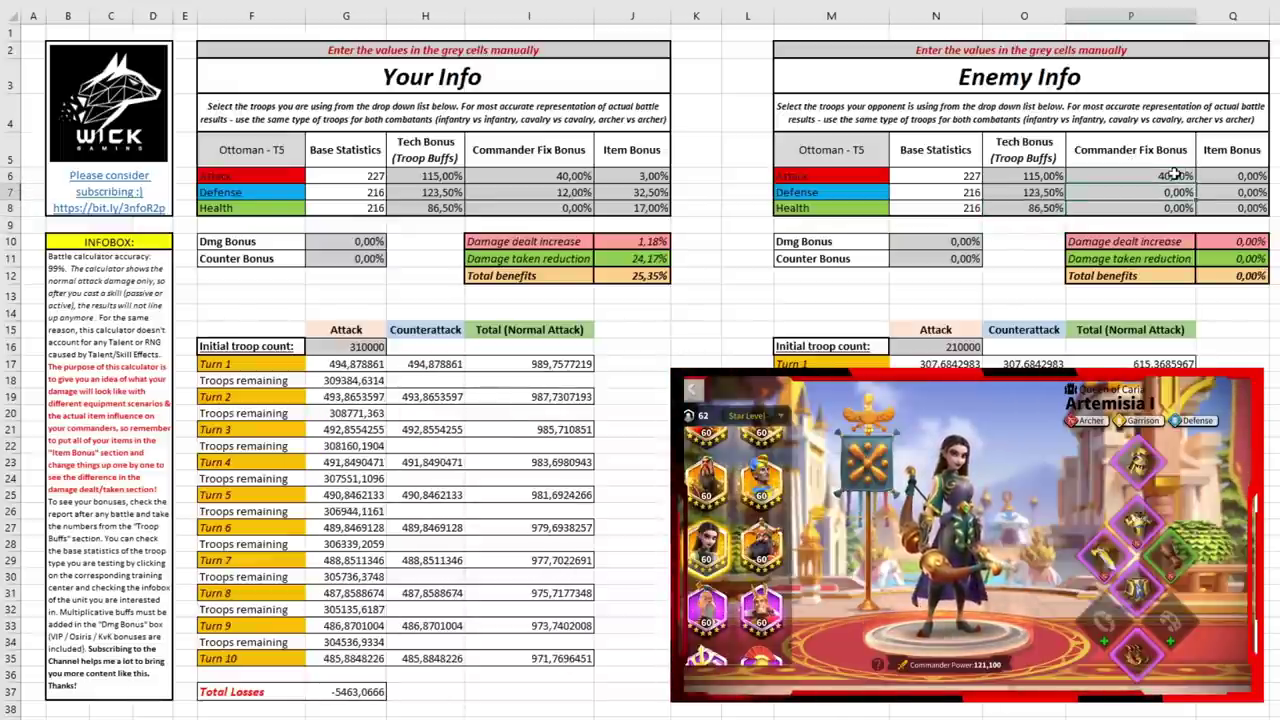
pyautogui.write('12')
pyautogui.press('Return')
# Enter the enemy's Item Bonus values of 3% attack, 32,5% defense and 17% health.
pyautogui.click(1233, 176)
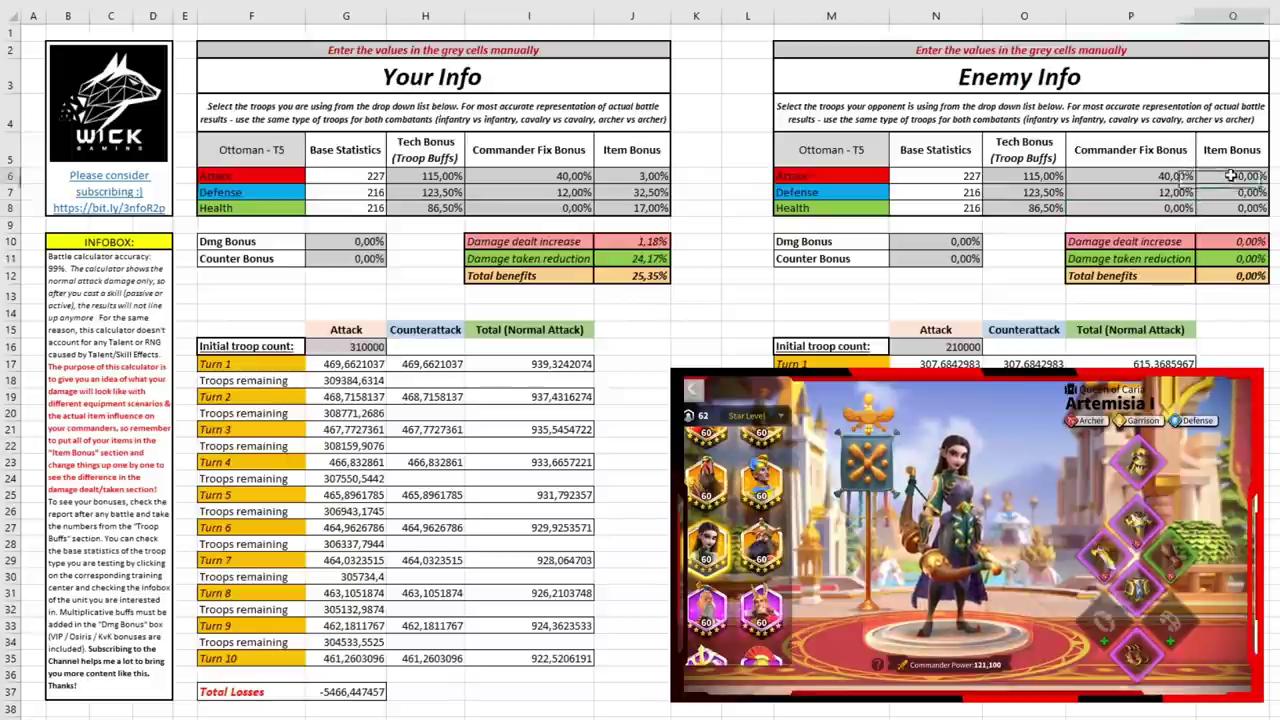
pyautogui.write('3')
pyautogui.press('Return')
pyautogui.write('32,5')
pyautogui.press('Return')
pyautogui.write('17')
pyautogui.press('Return')
# Set the enemy's initial troop count to 310000, the same as your own.
pyautogui.click(340, 346)
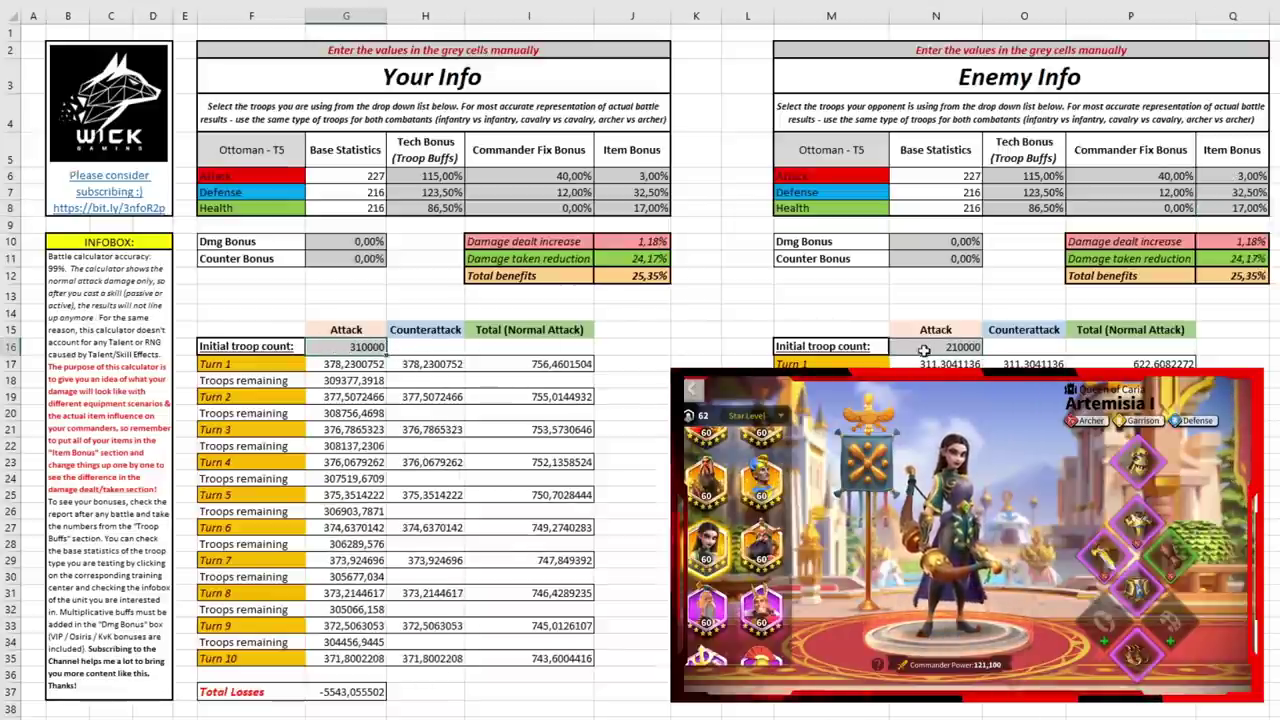
pyautogui.click(960, 346)
pyautogui.write('63')
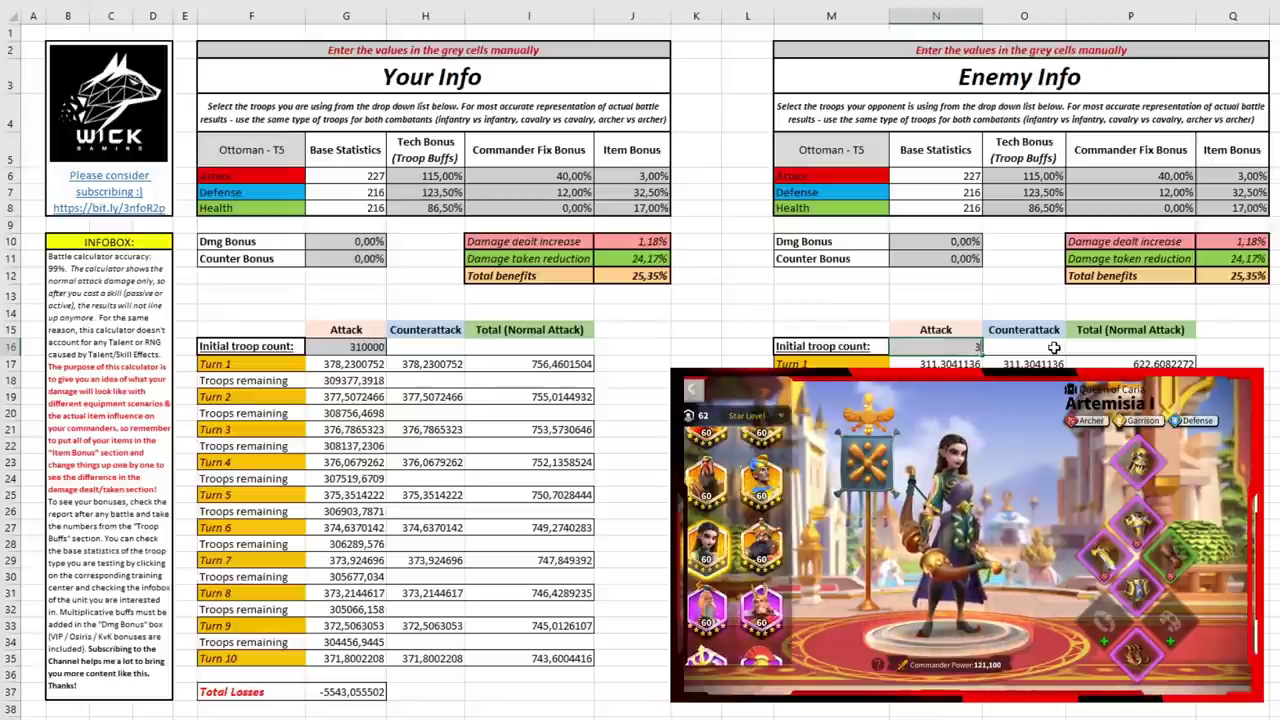
pyautogui.write('1000')
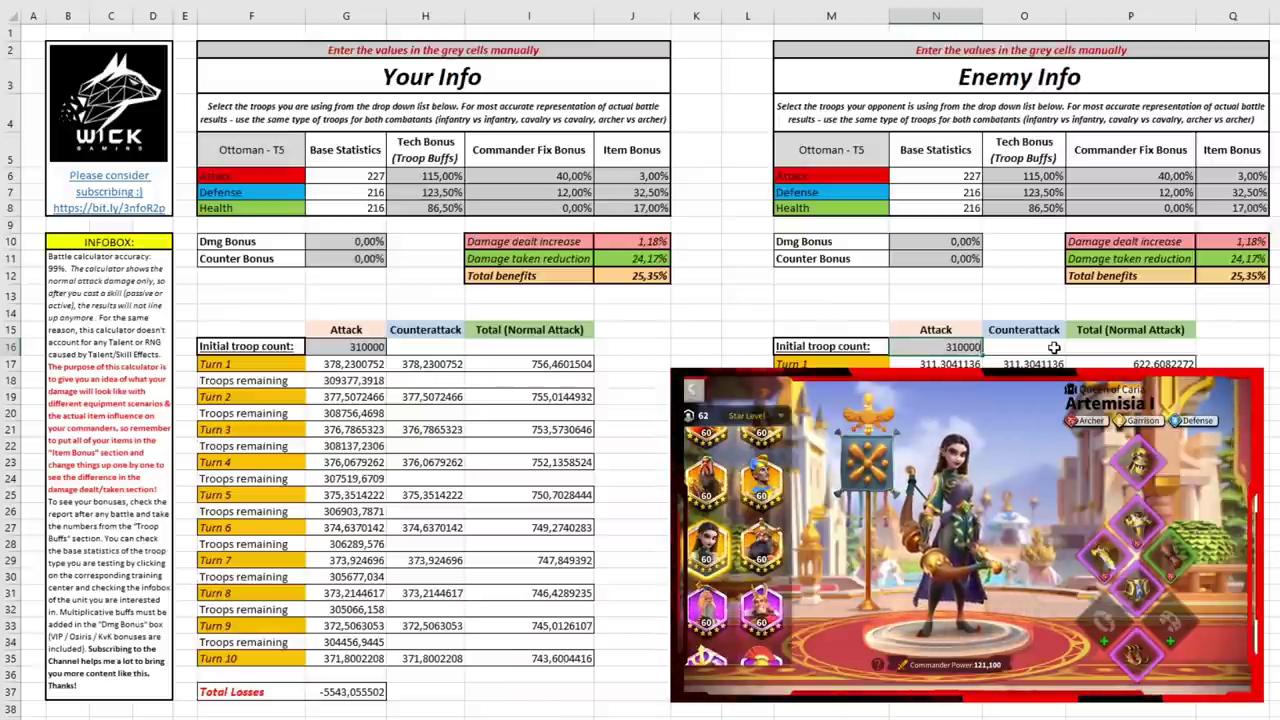
pyautogui.write('0')
pyautogui.press('Return')
# Compare the Turn 1 normal attack totals and total losses of both sides, and review your Item Bonus values.
pyautogui.click(548, 366)
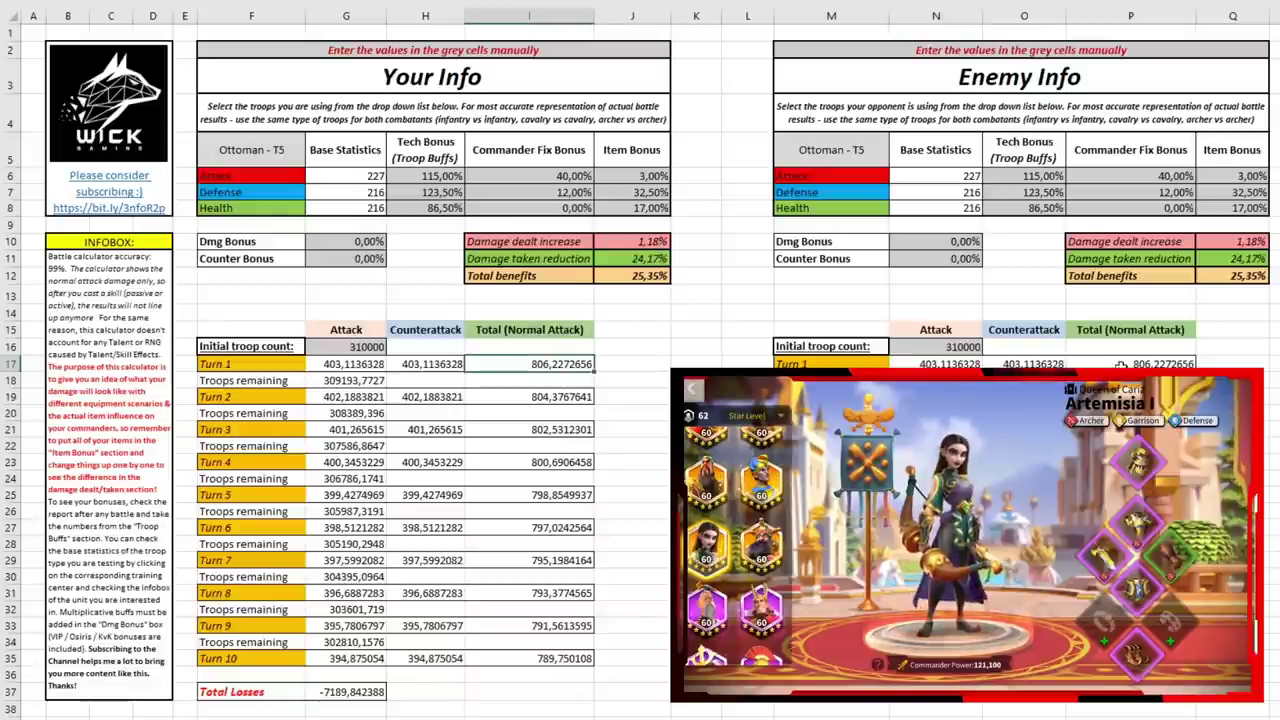
pyautogui.click(352, 692)
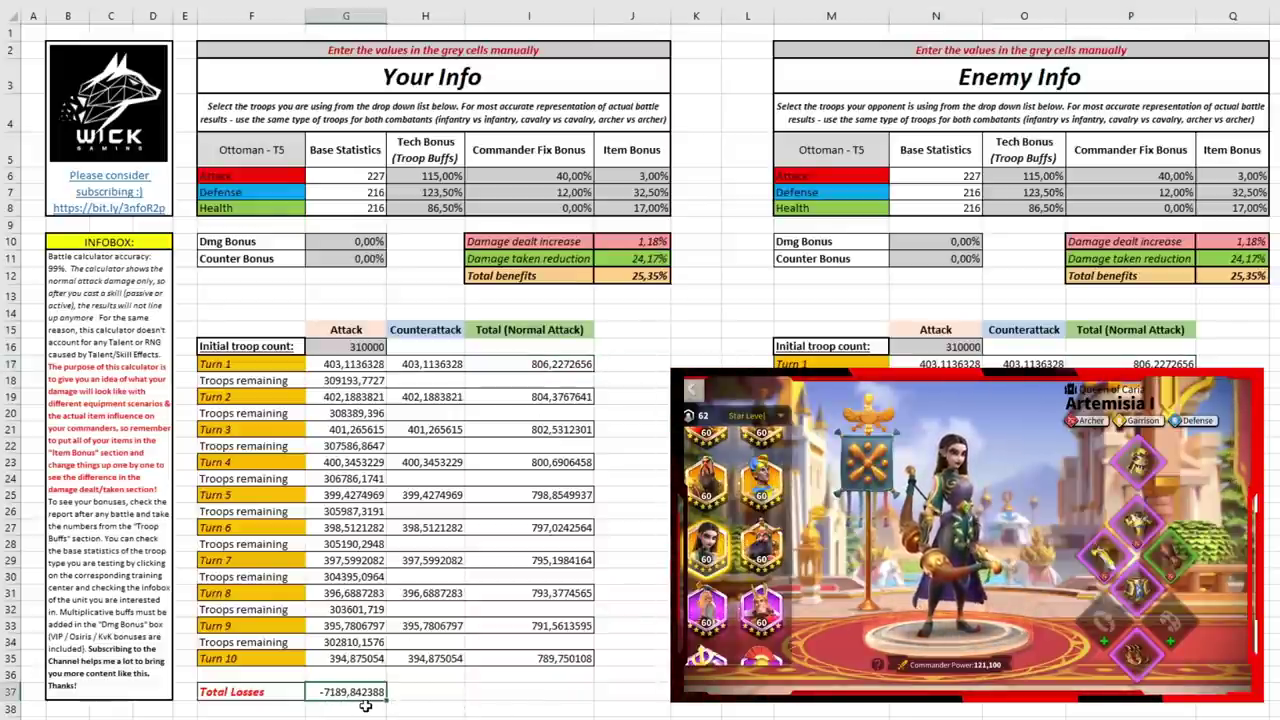
pyautogui.click(962, 692)
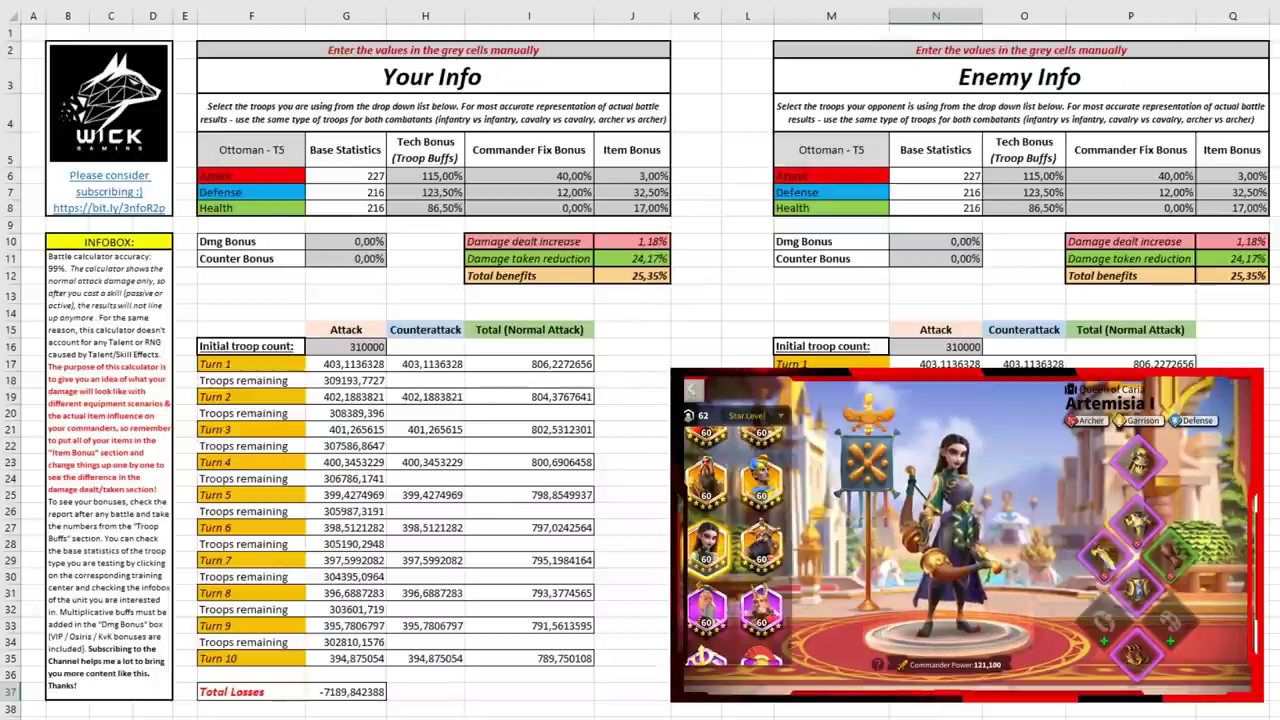
pyautogui.click(660, 175)
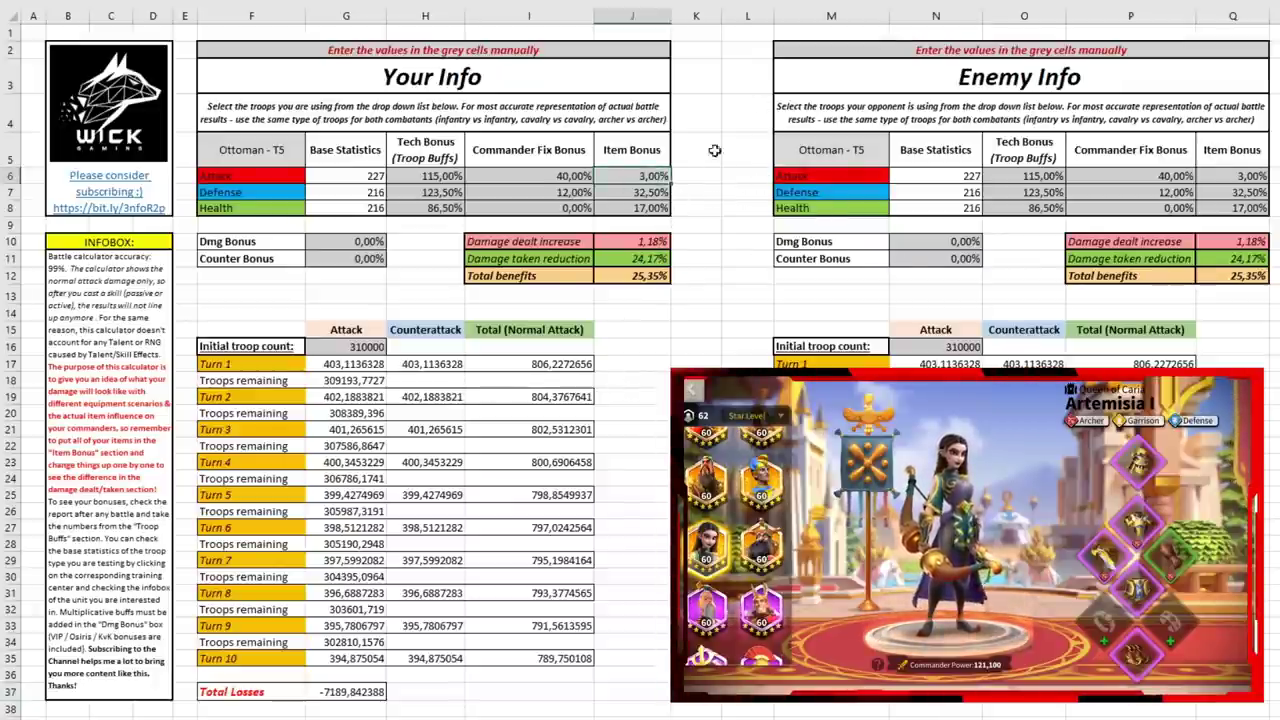
pyautogui.press('Down')
pyautogui.click(589, 364)
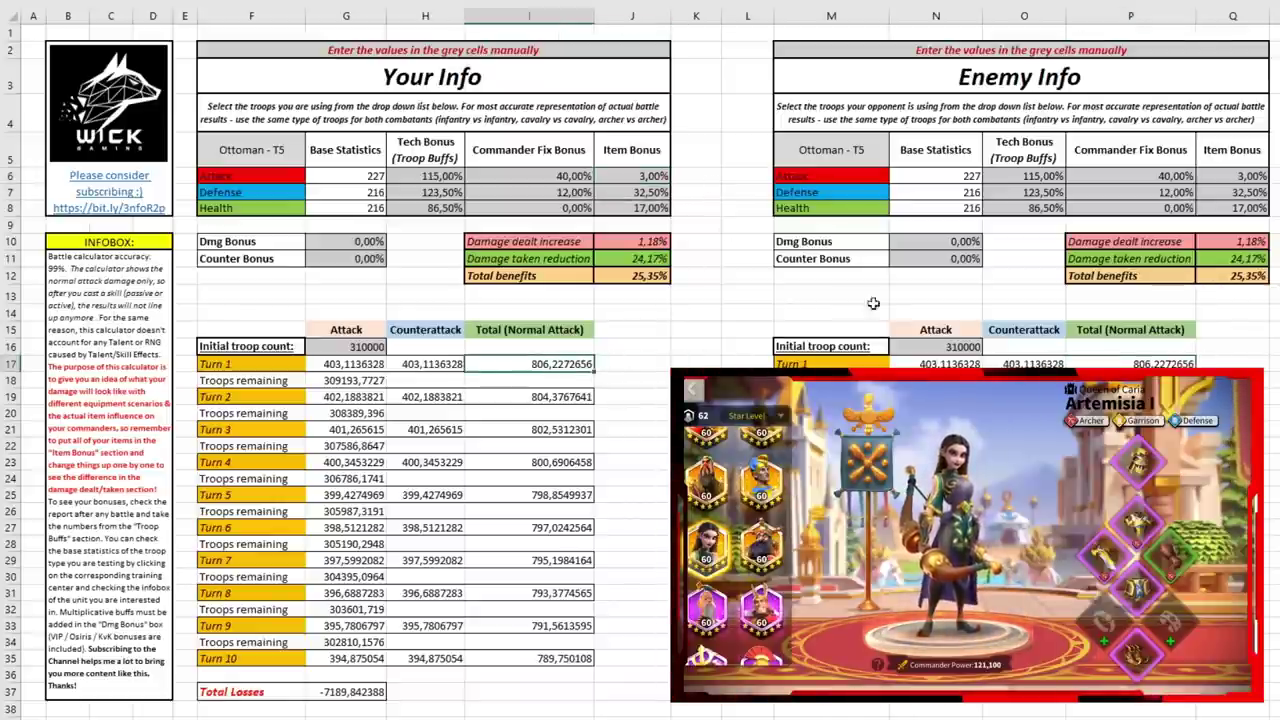
pyautogui.click(1134, 364)
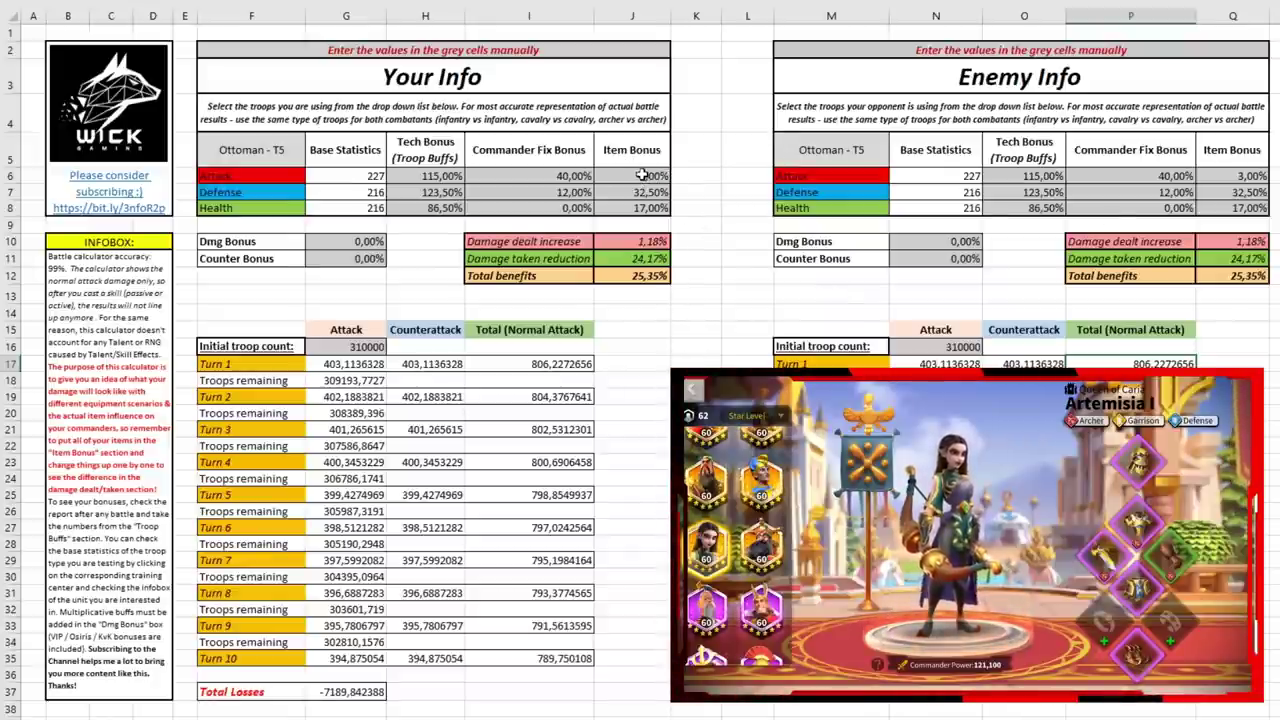
pyautogui.moveTo(642, 175); pyautogui.dragTo(636, 208)
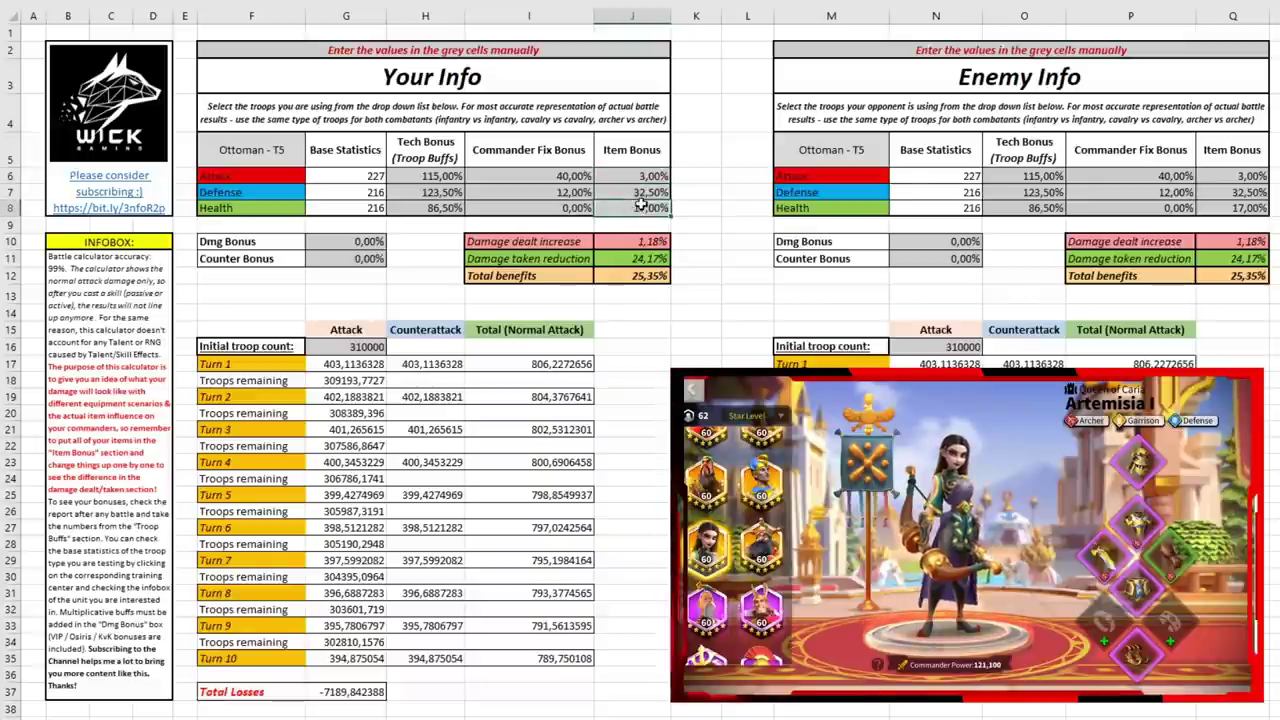
# Change the enemy's Item Bonus to 13% attack and 9% health.
pyautogui.click(1243, 175)
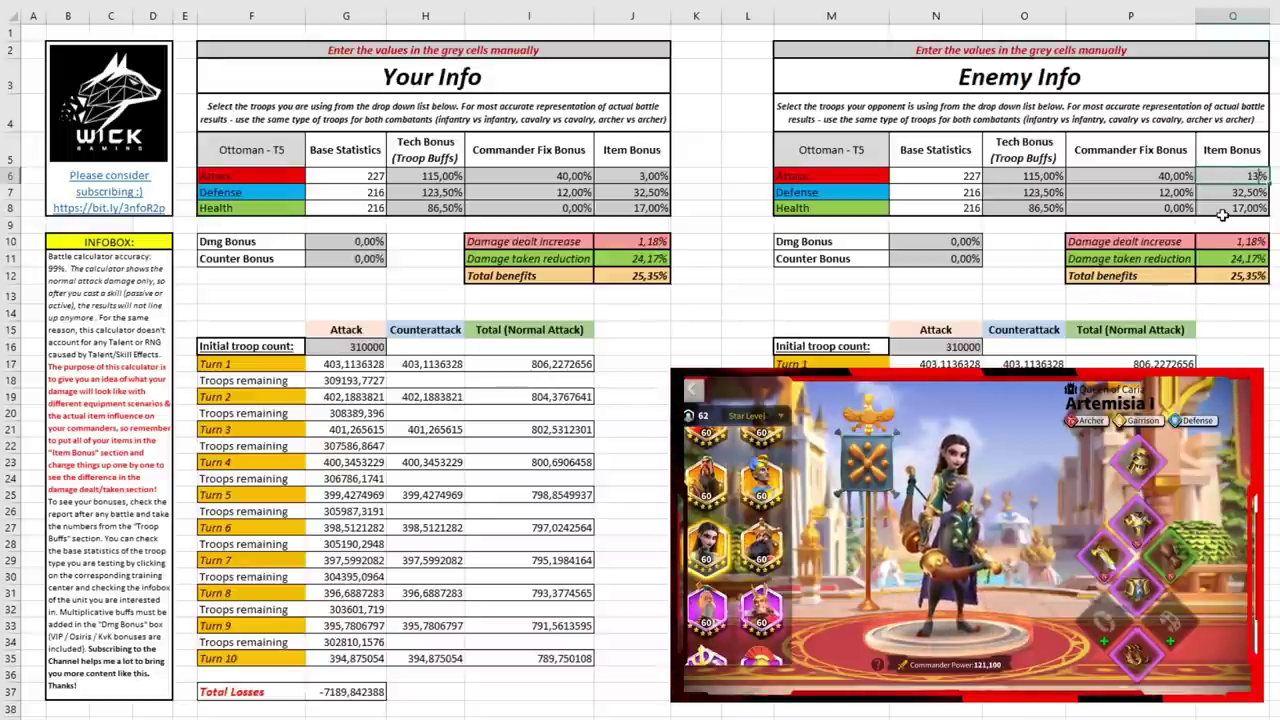
pyautogui.press('Return')
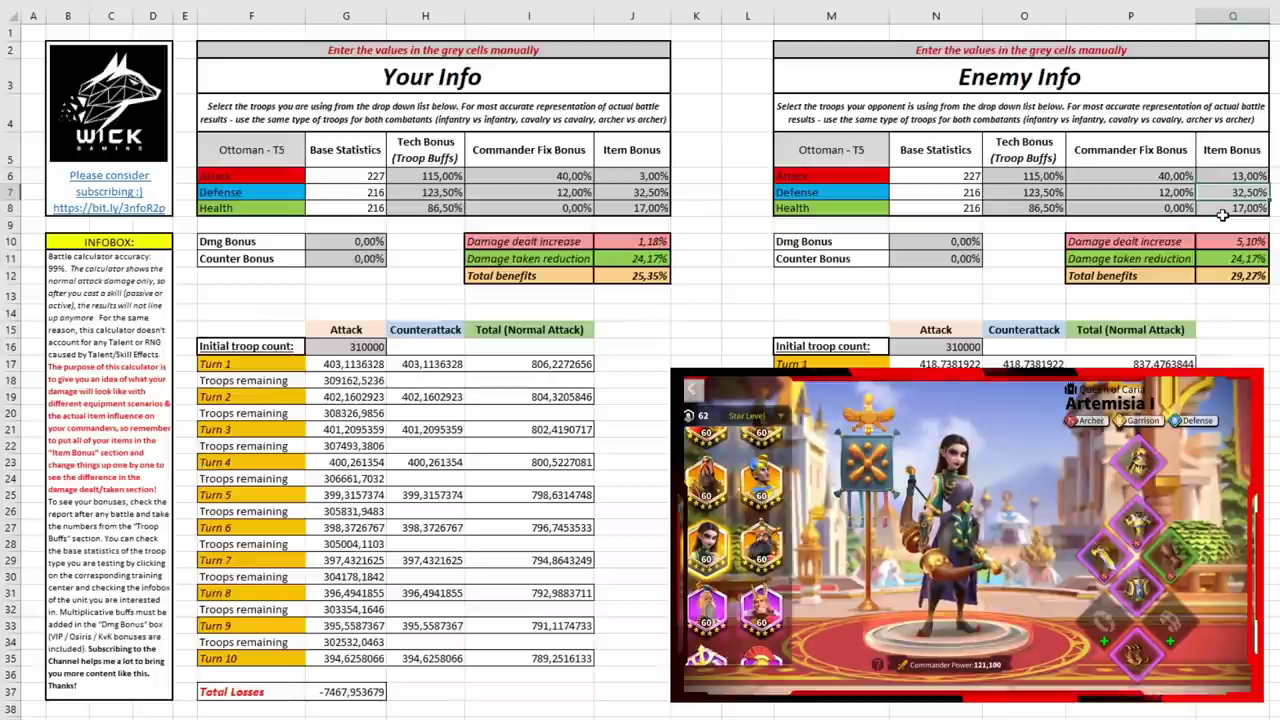
pyautogui.click(1223, 214)
pyautogui.write('9')
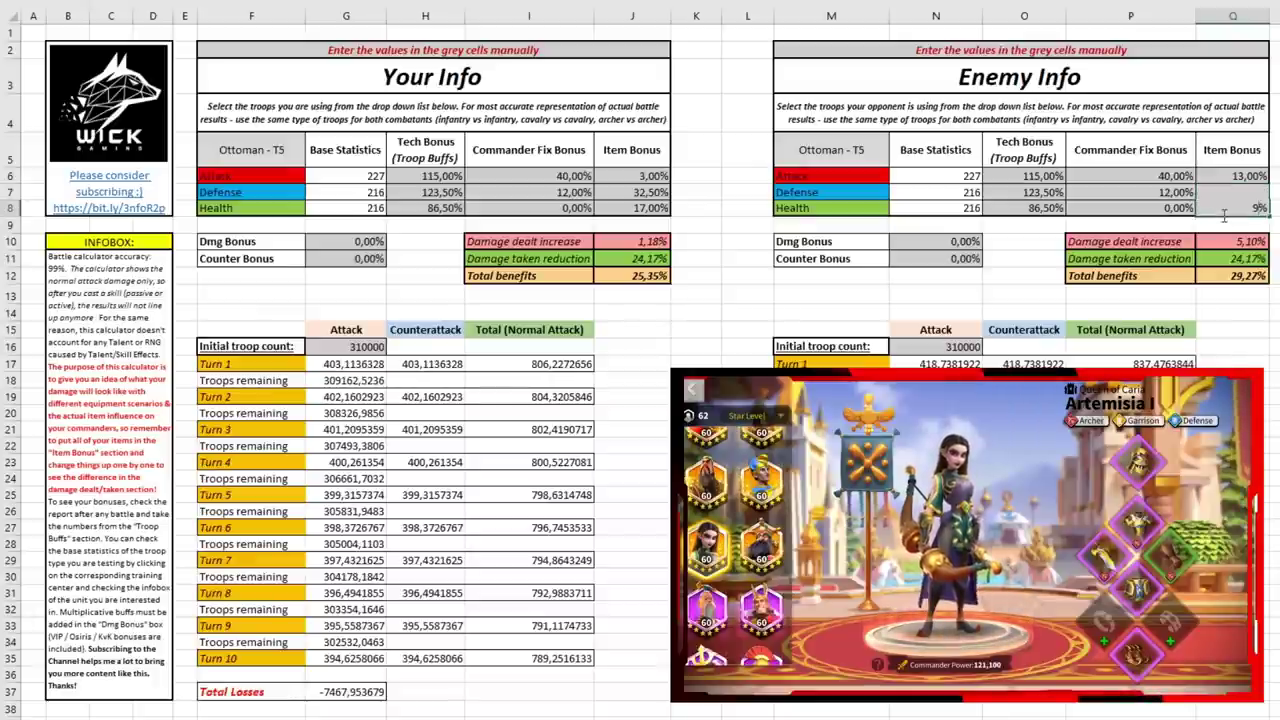
pyautogui.press('Return')
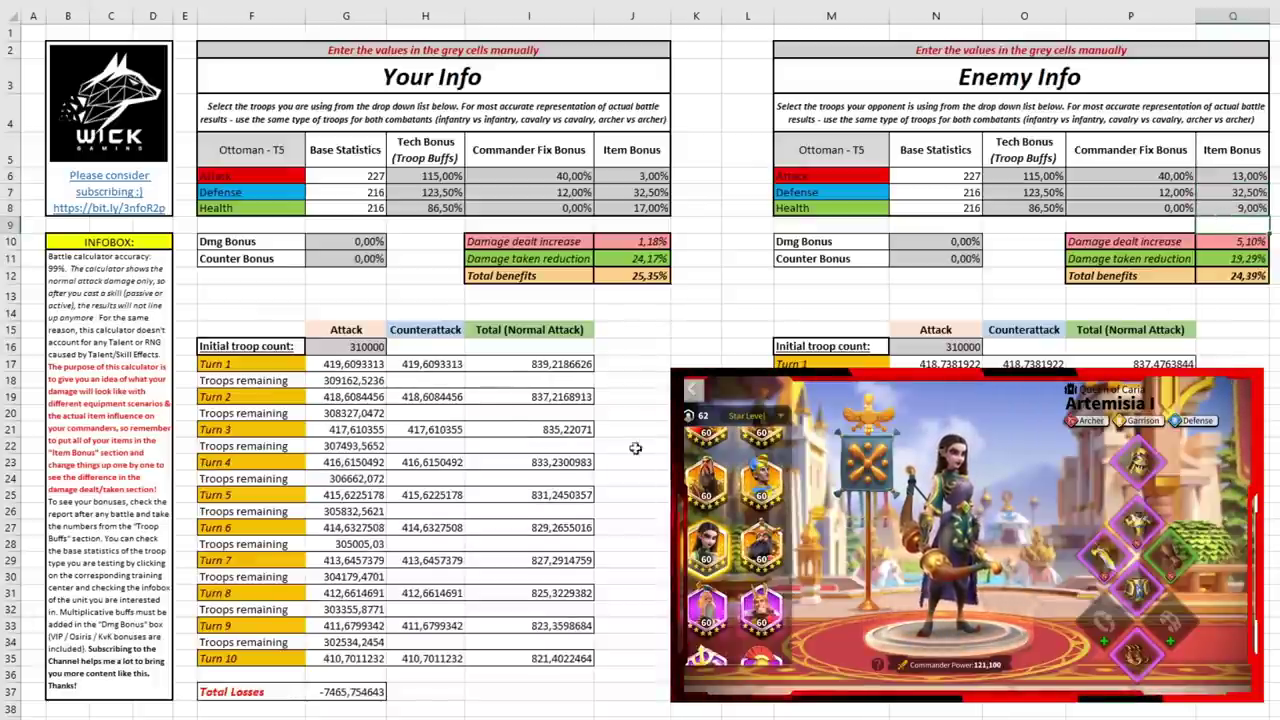
# Compare both sides' Turn 1 normal attack totals, Item Bonus values and resulting benefits.
pyautogui.click(565, 372)
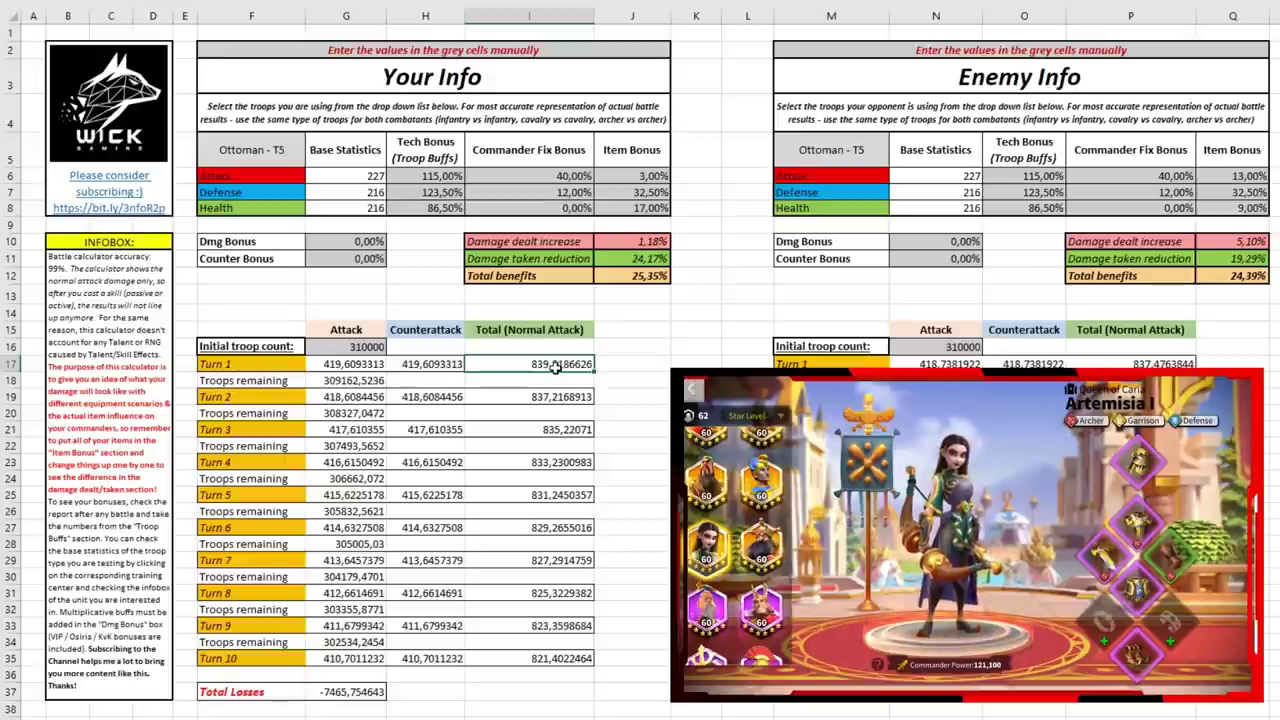
pyautogui.click(1147, 363)
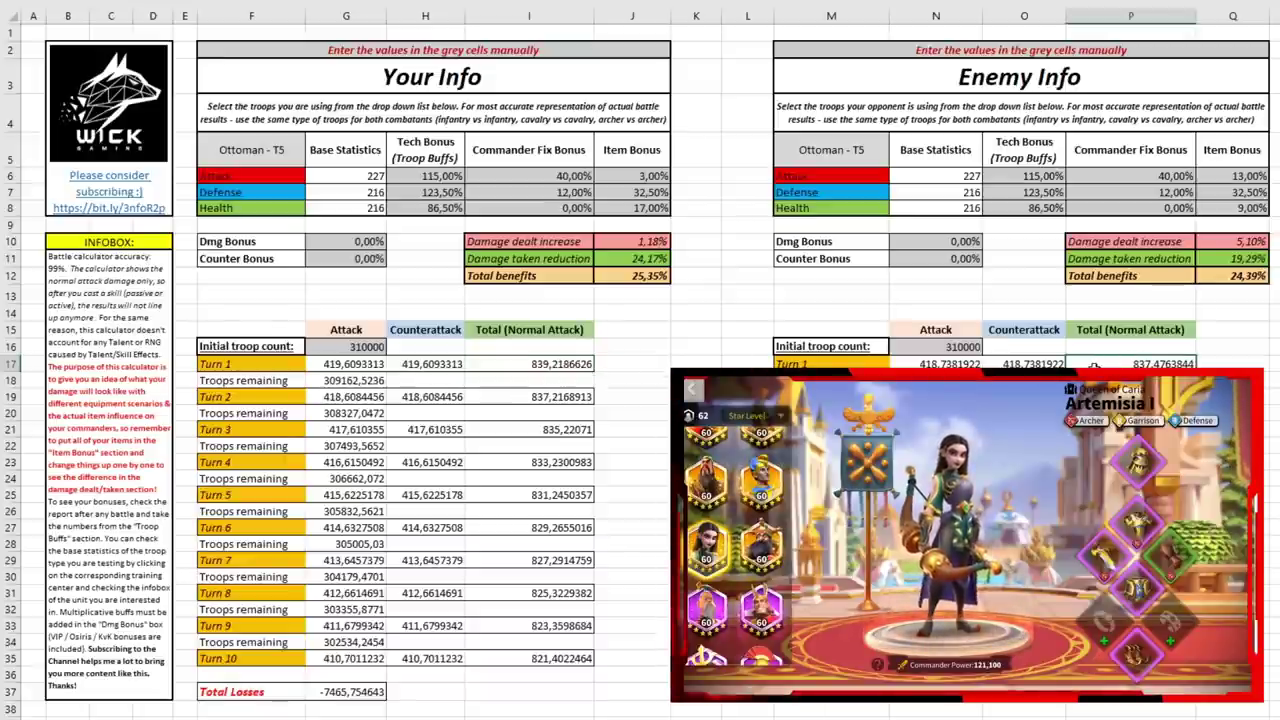
pyautogui.click(652, 261)
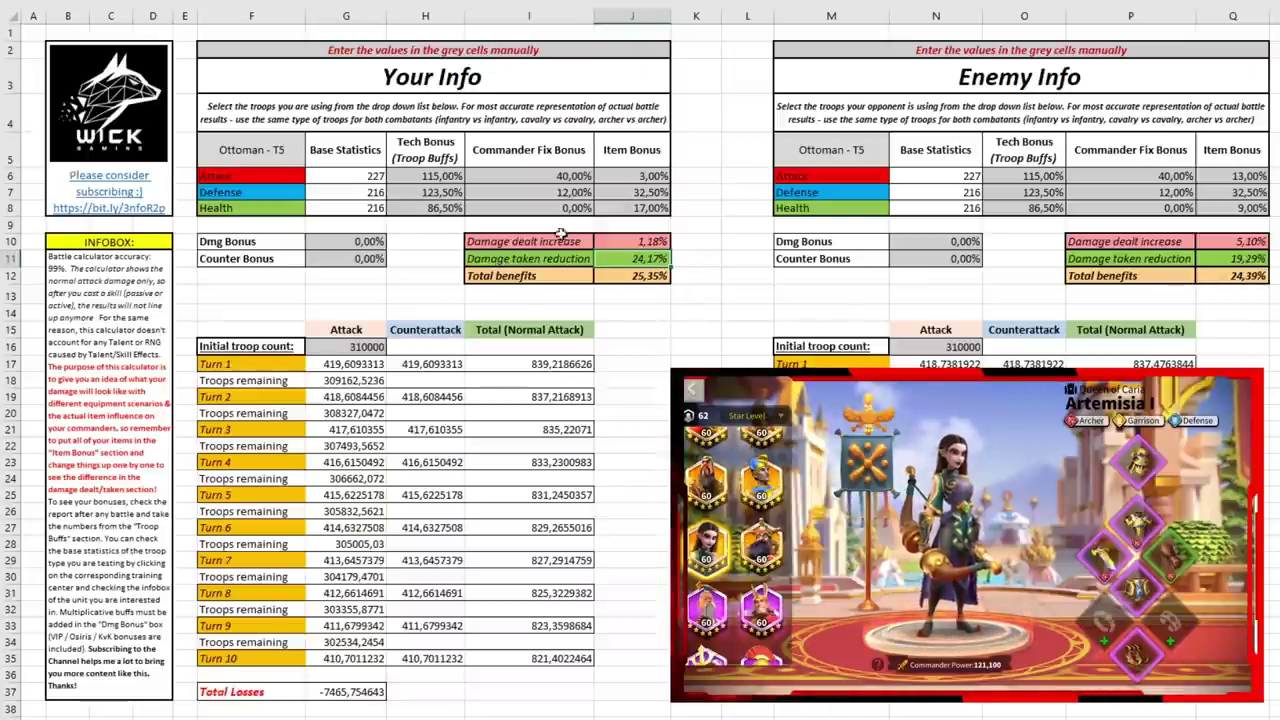
pyautogui.moveTo(632, 176); pyautogui.dragTo(648, 205)
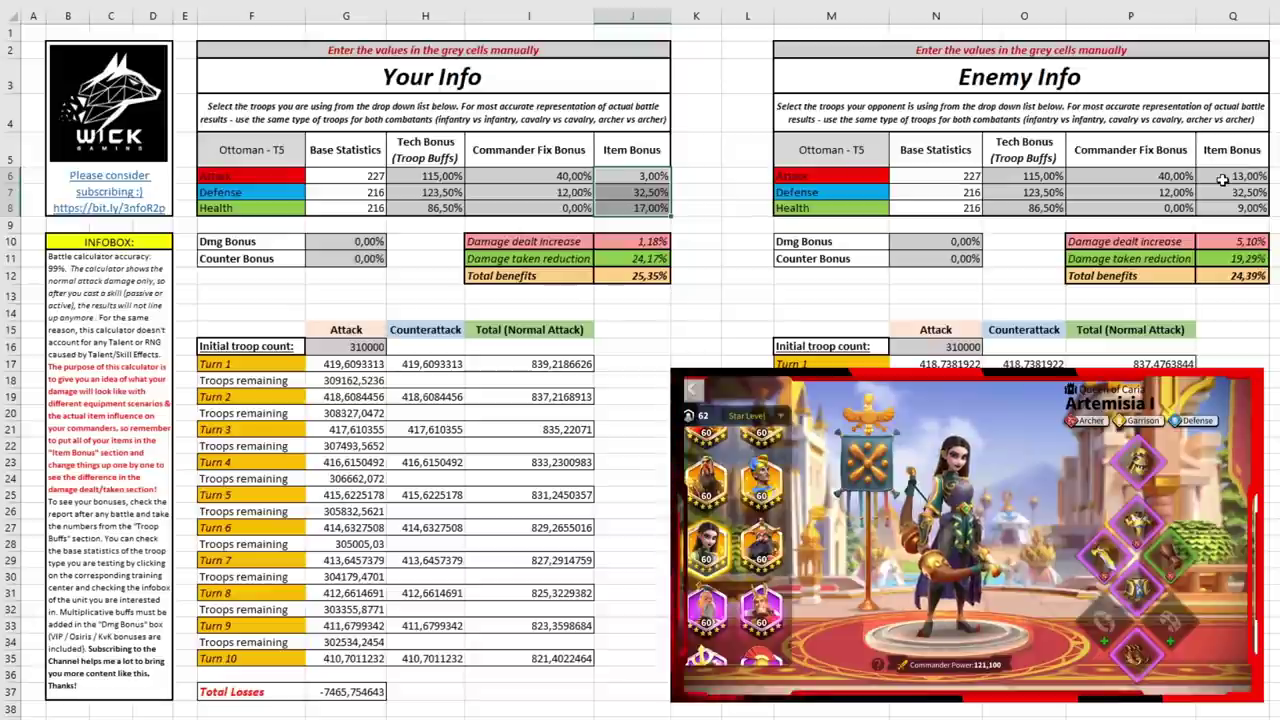
pyautogui.moveTo(1224, 175); pyautogui.dragTo(1265, 208)
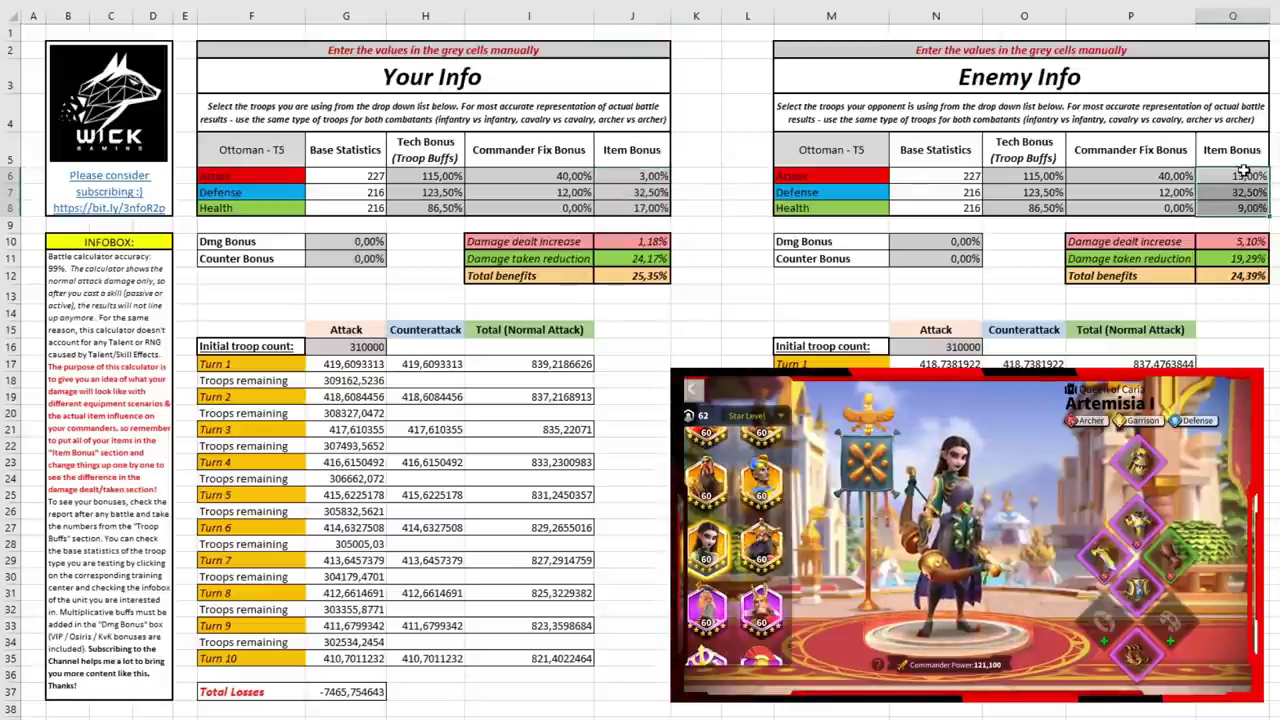
pyautogui.click(1232, 278)
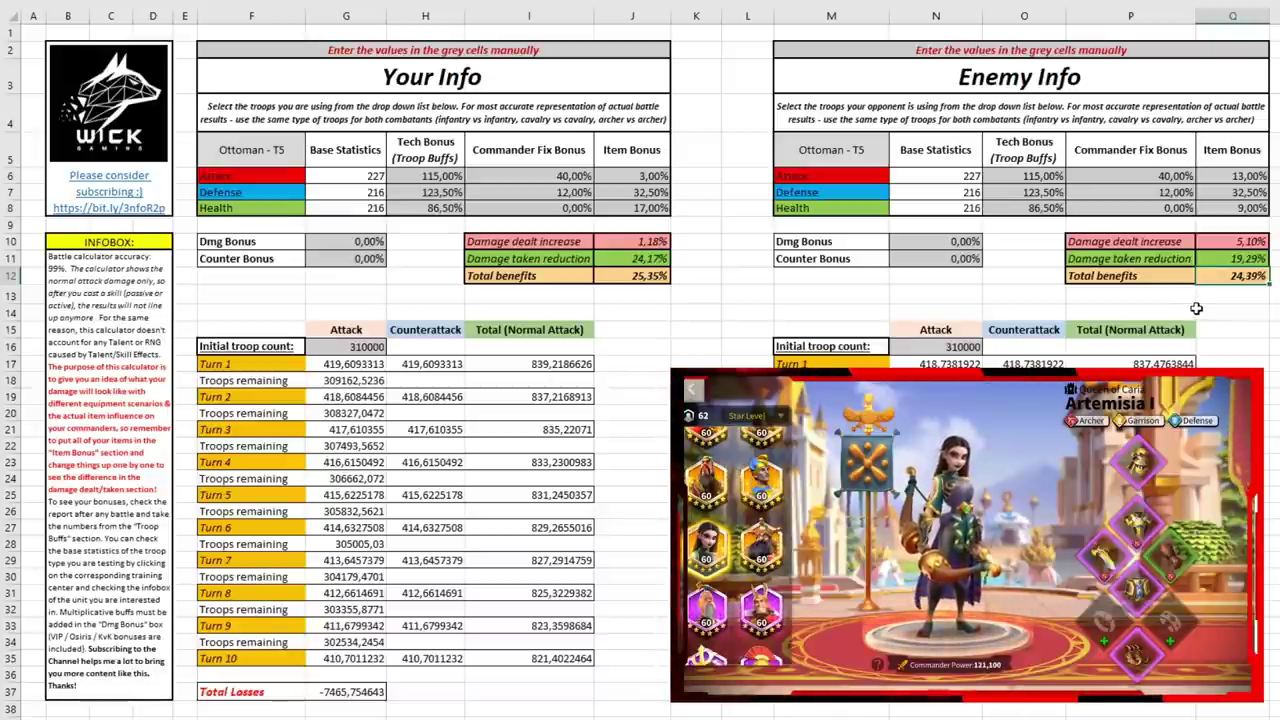
# Review your Tech Bonus and Commander Fix Bonus values and the troop type choices in Your Info.
pyautogui.moveTo(445, 176); pyautogui.dragTo(443, 205)
pyautogui.moveTo(569, 176); pyautogui.dragTo(571, 204)
pyautogui.click(255, 142)
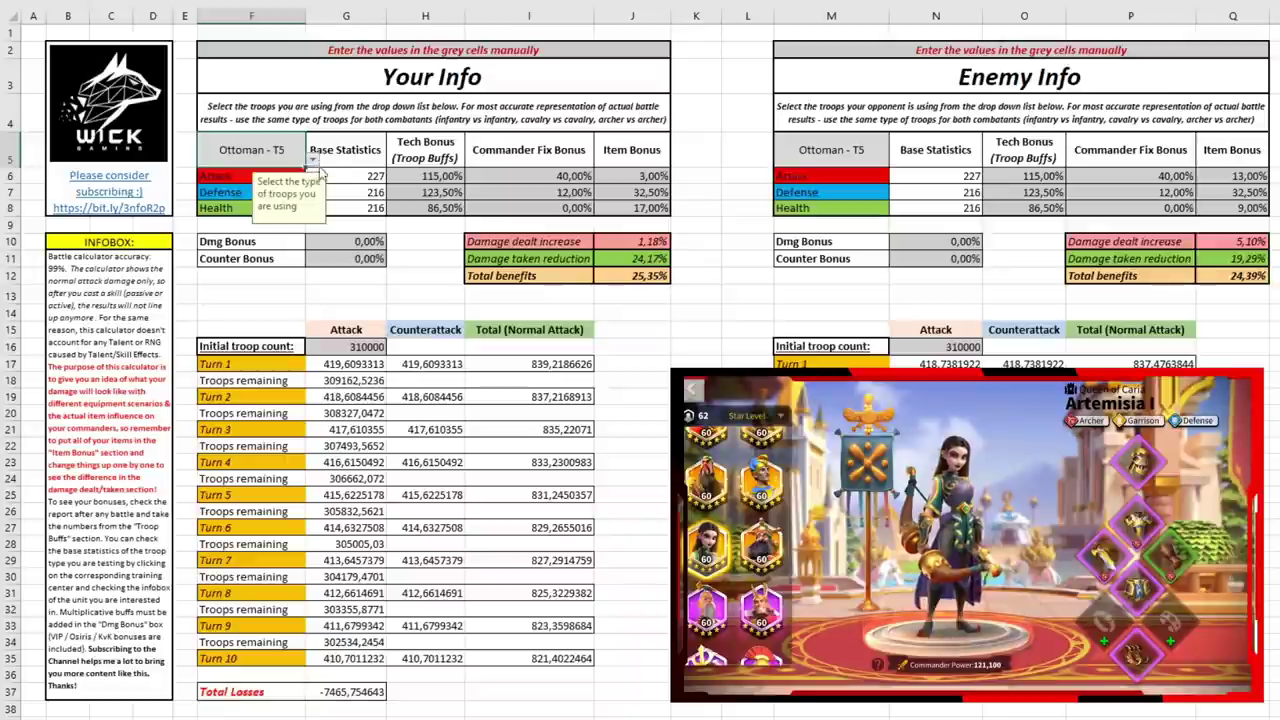
pyautogui.click(312, 160)
pyautogui.click(280, 190)
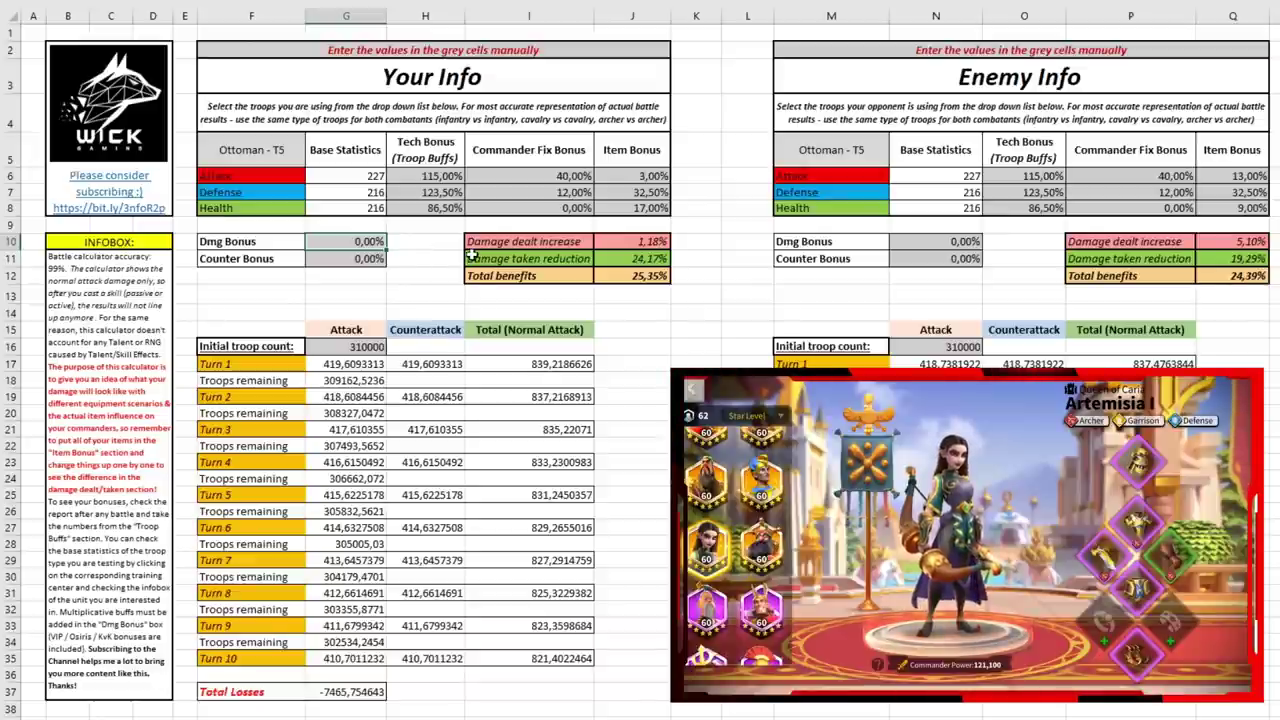
# Examine the Dmg Bonus and Counter Bonus entries in Your Info.
pyautogui.click(216, 243)
pyautogui.click(372, 243)
pyautogui.click(218, 264)
pyautogui.click(351, 262)
pyautogui.click(372, 245)
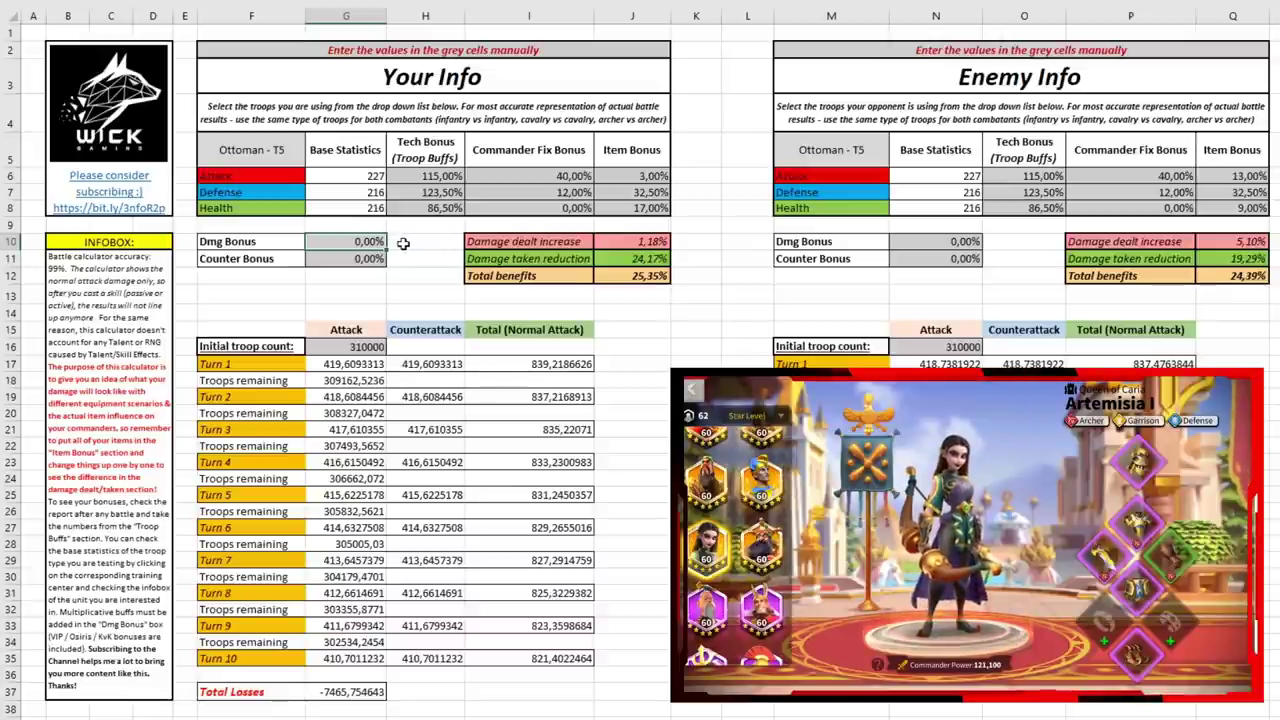
# Change the enemy's Item Bonus to 3% attack and 17% health.
pyautogui.click(1237, 175)
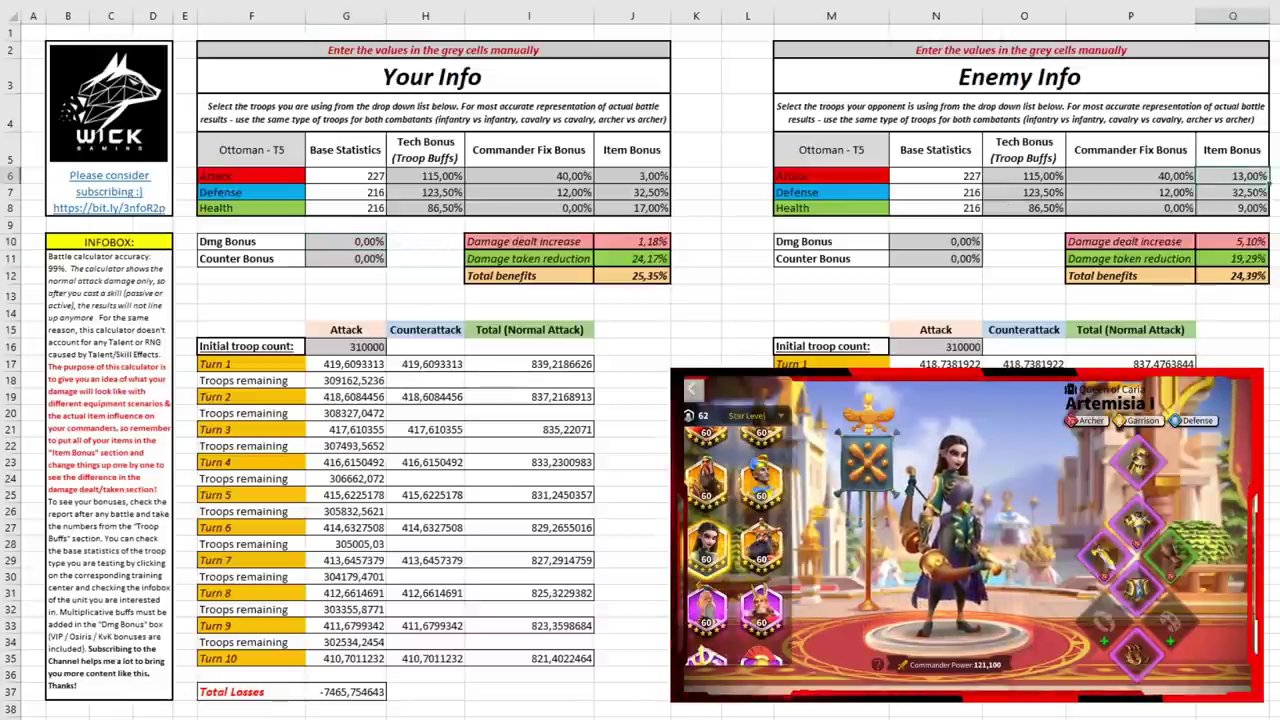
pyautogui.write('3')
pyautogui.press('Return')
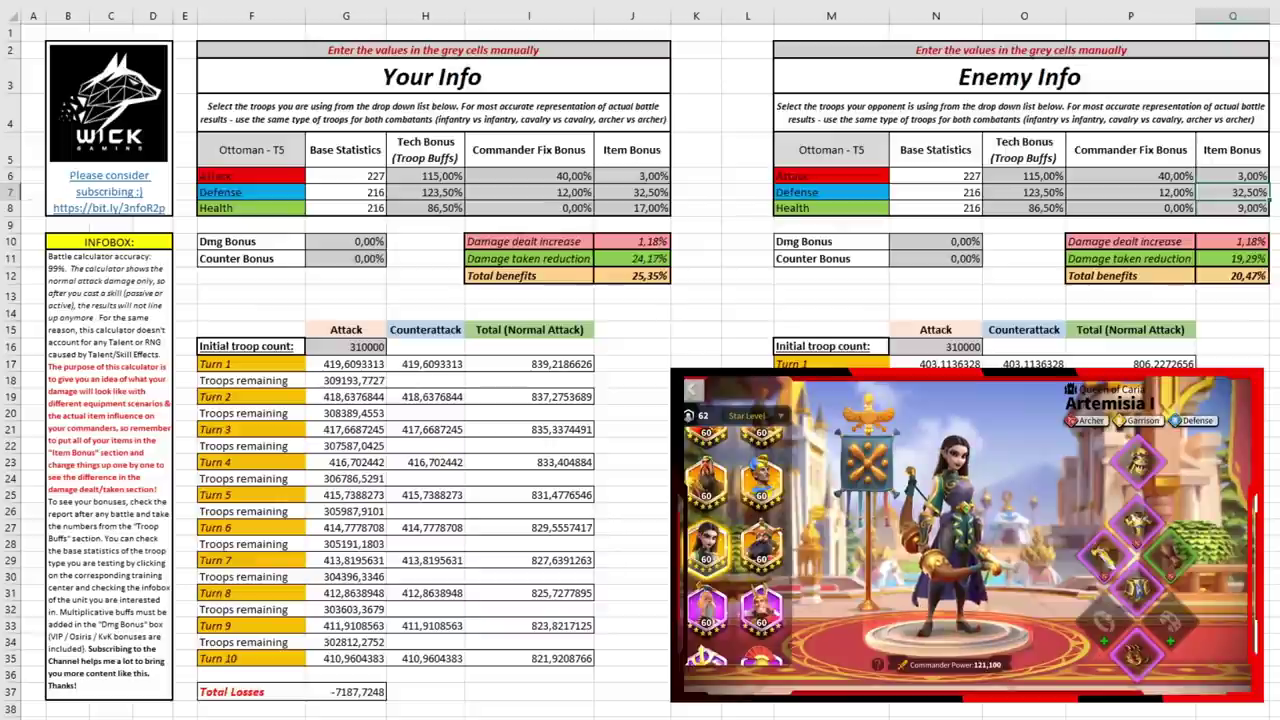
pyautogui.write('17')
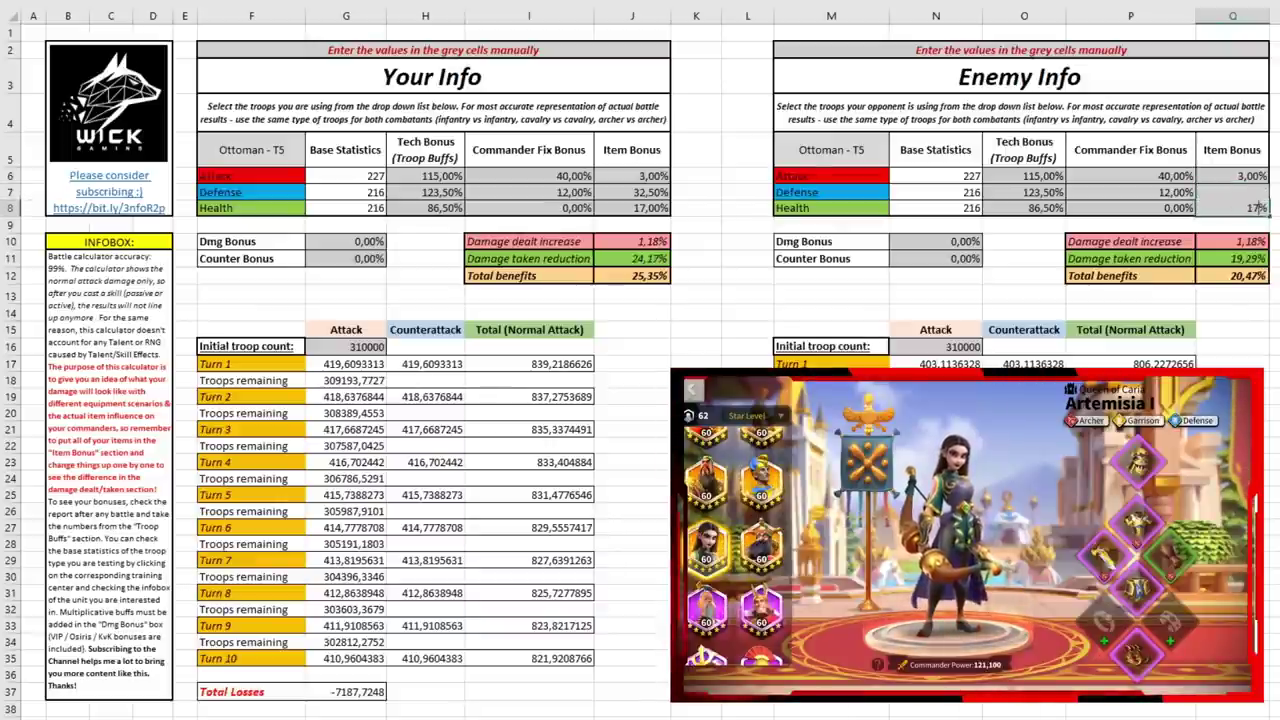
pyautogui.press('Return')
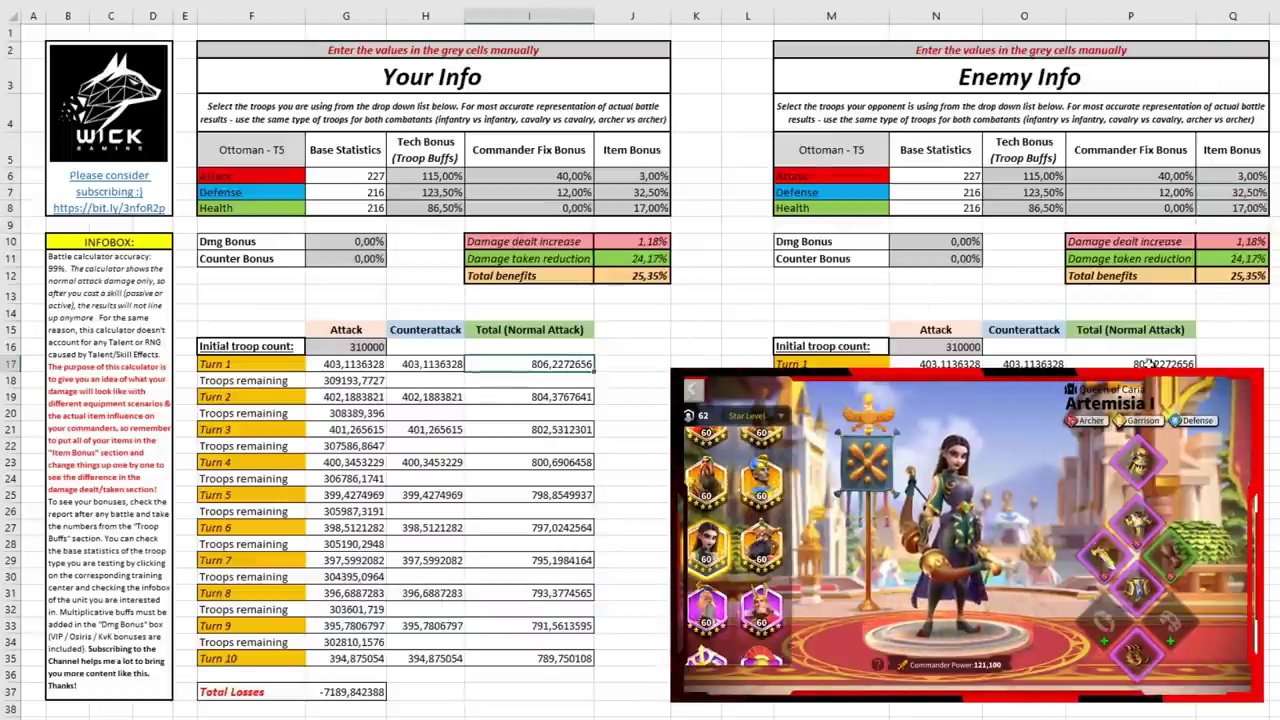
# Set your Dmg Bonus to 5% and compare both sides' Turn 1 normal attack totals.
pyautogui.click(384, 242)
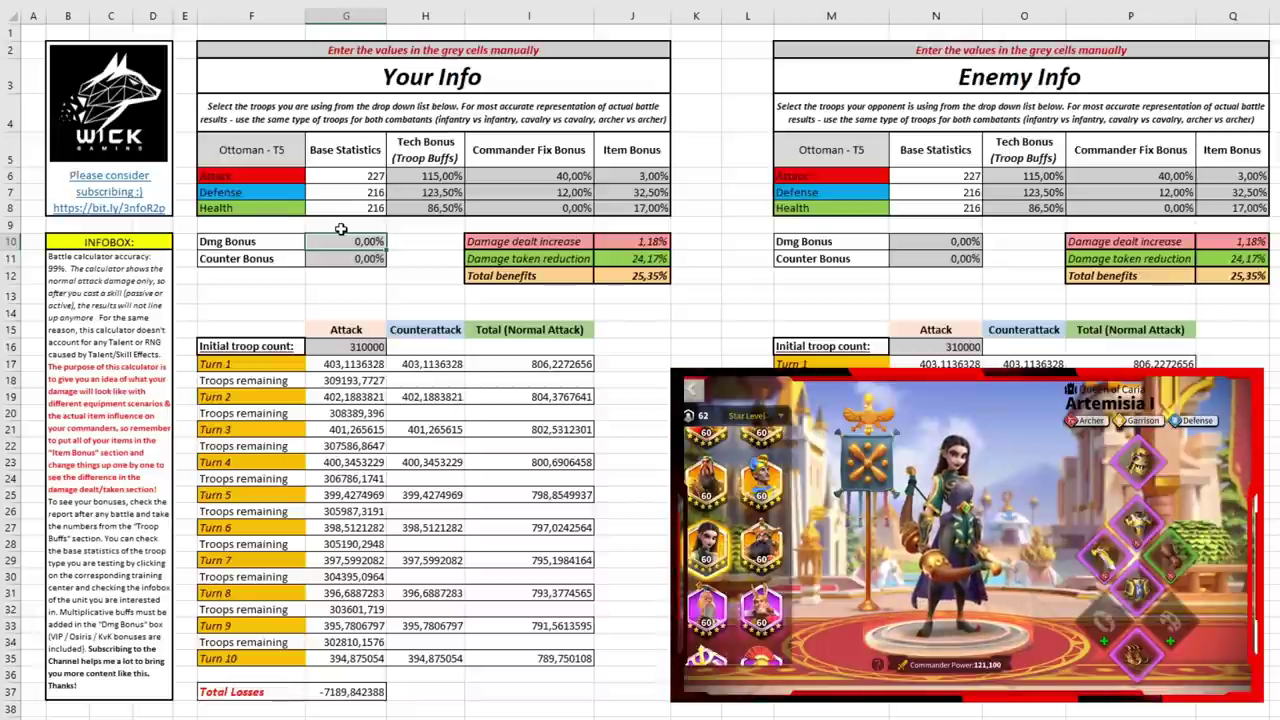
pyautogui.write('5')
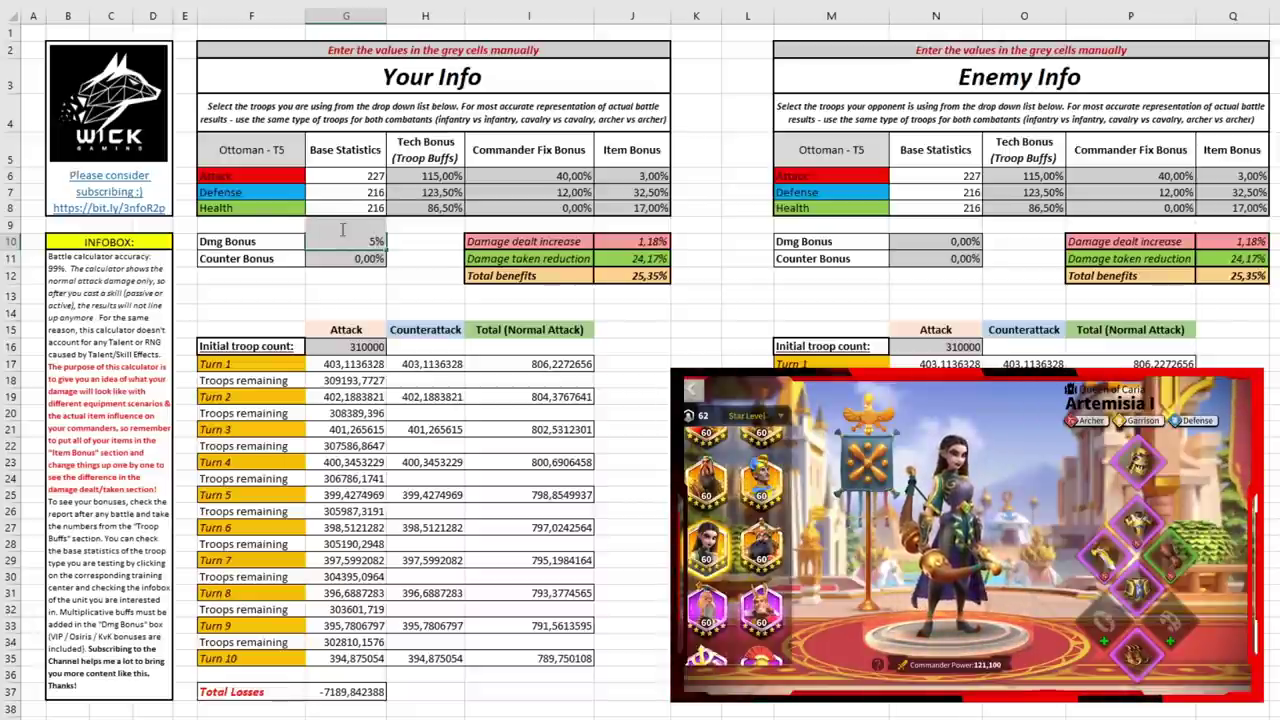
pyautogui.press('Return')
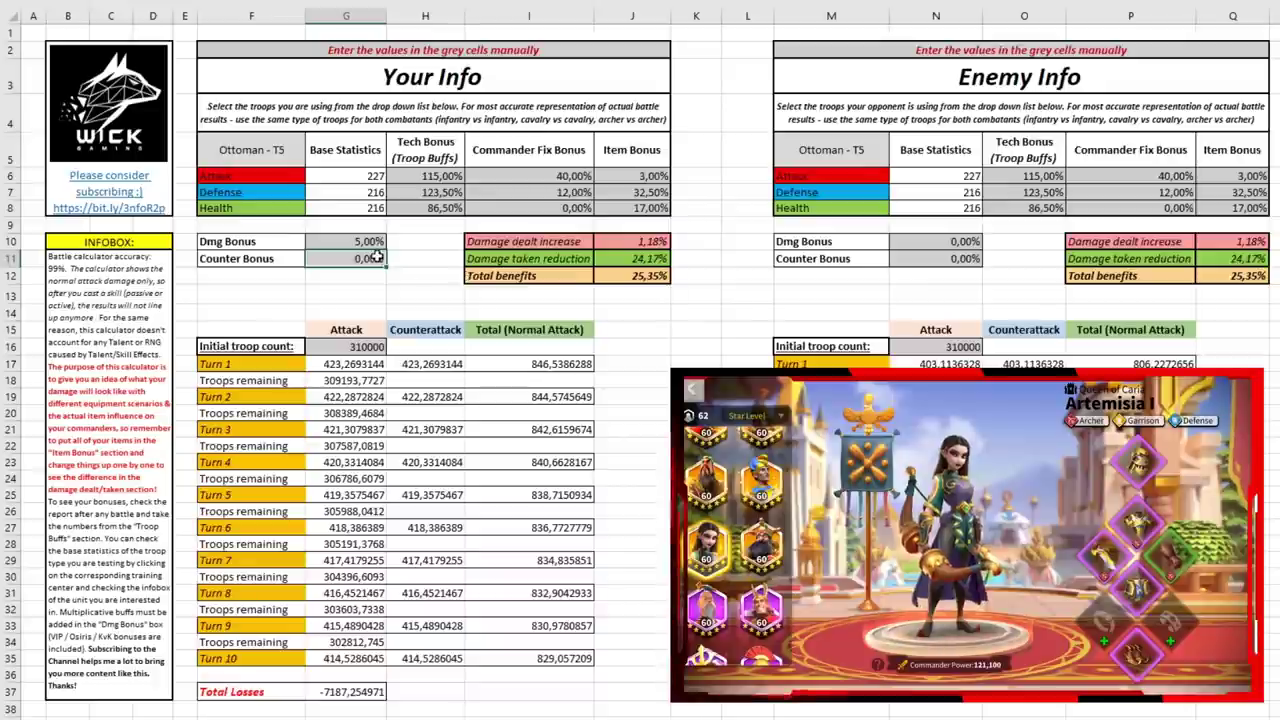
pyautogui.click(365, 243)
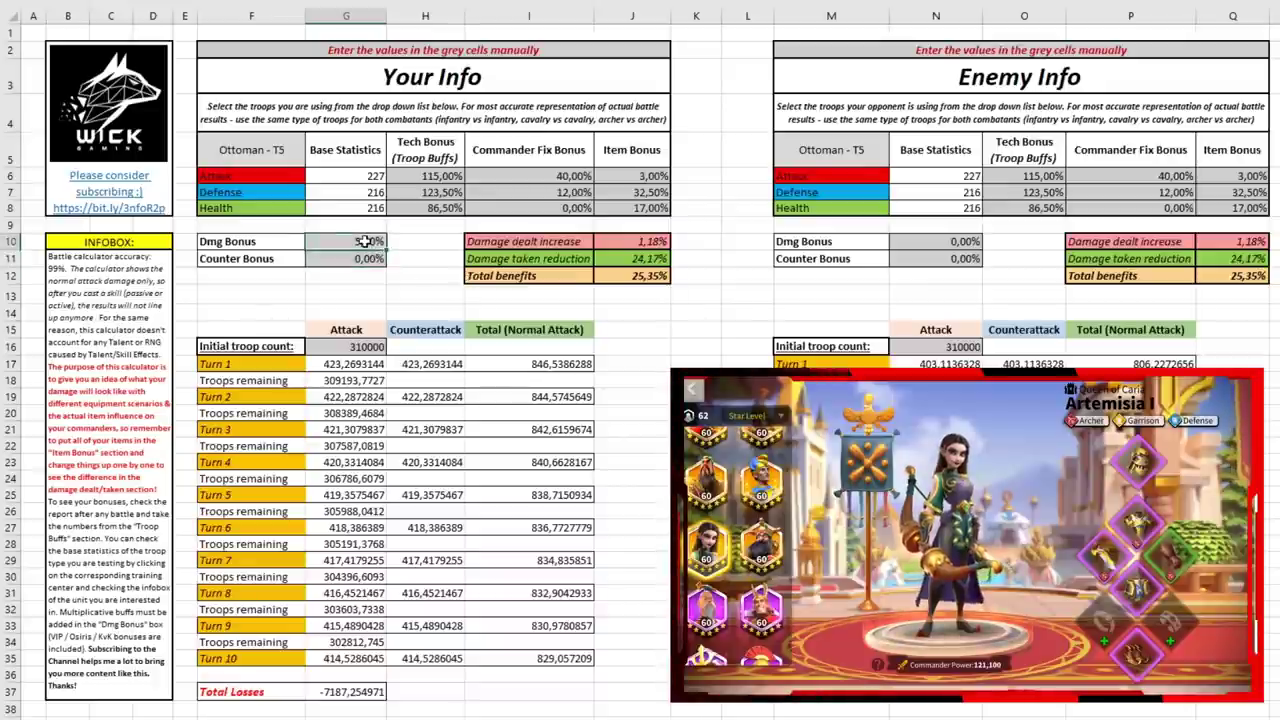
pyautogui.click(562, 366)
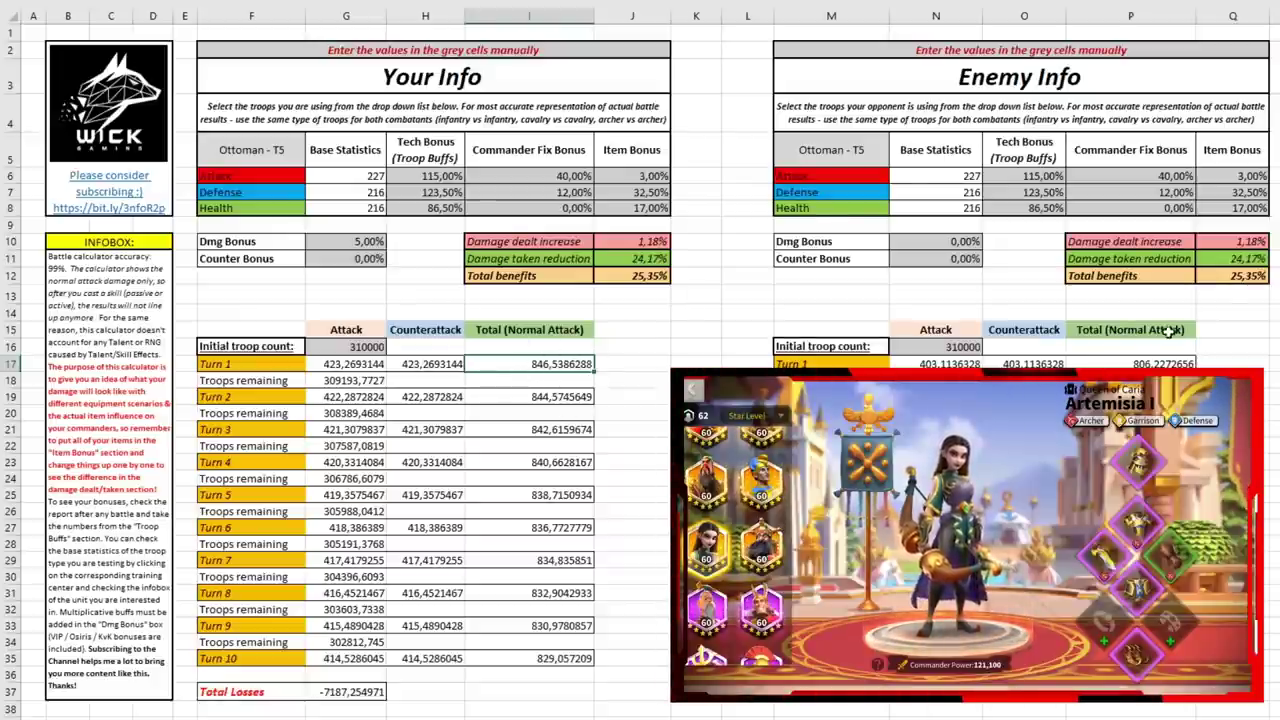
pyautogui.click(1148, 366)
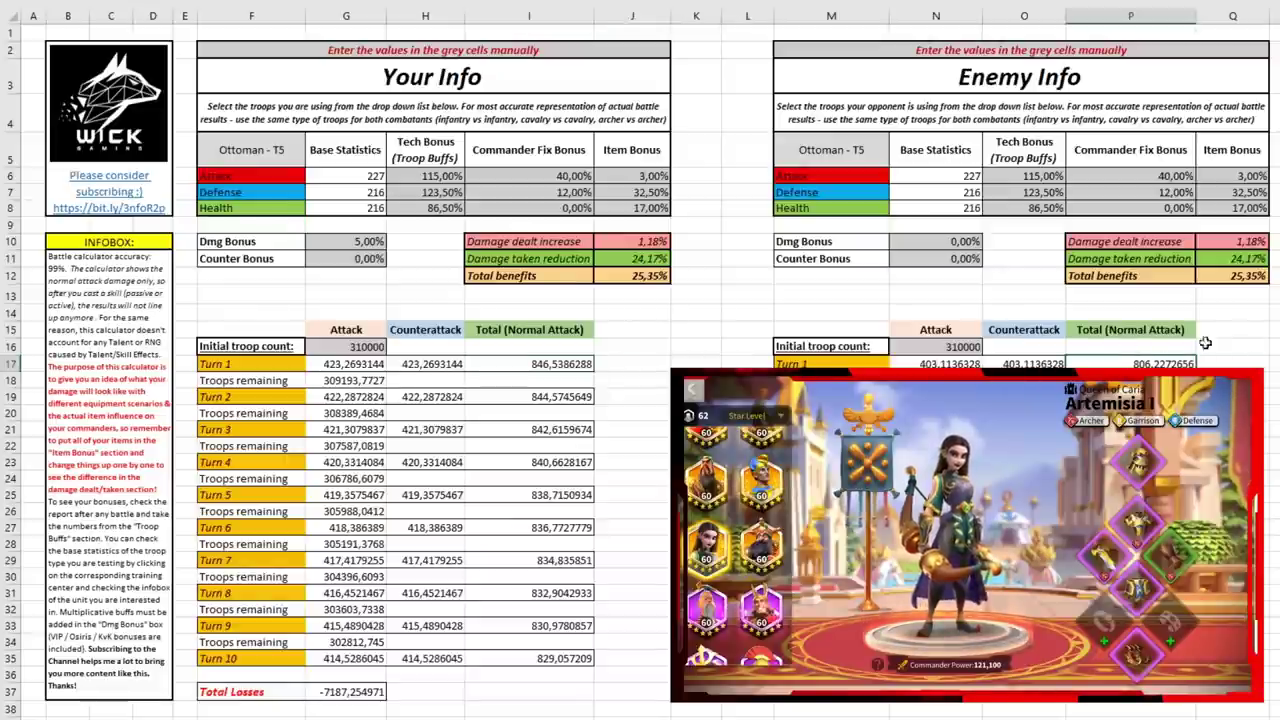
# Set your Counter Bonus to 8% and check your Turn 1 attack and counterattack values.
pyautogui.click(390, 259)
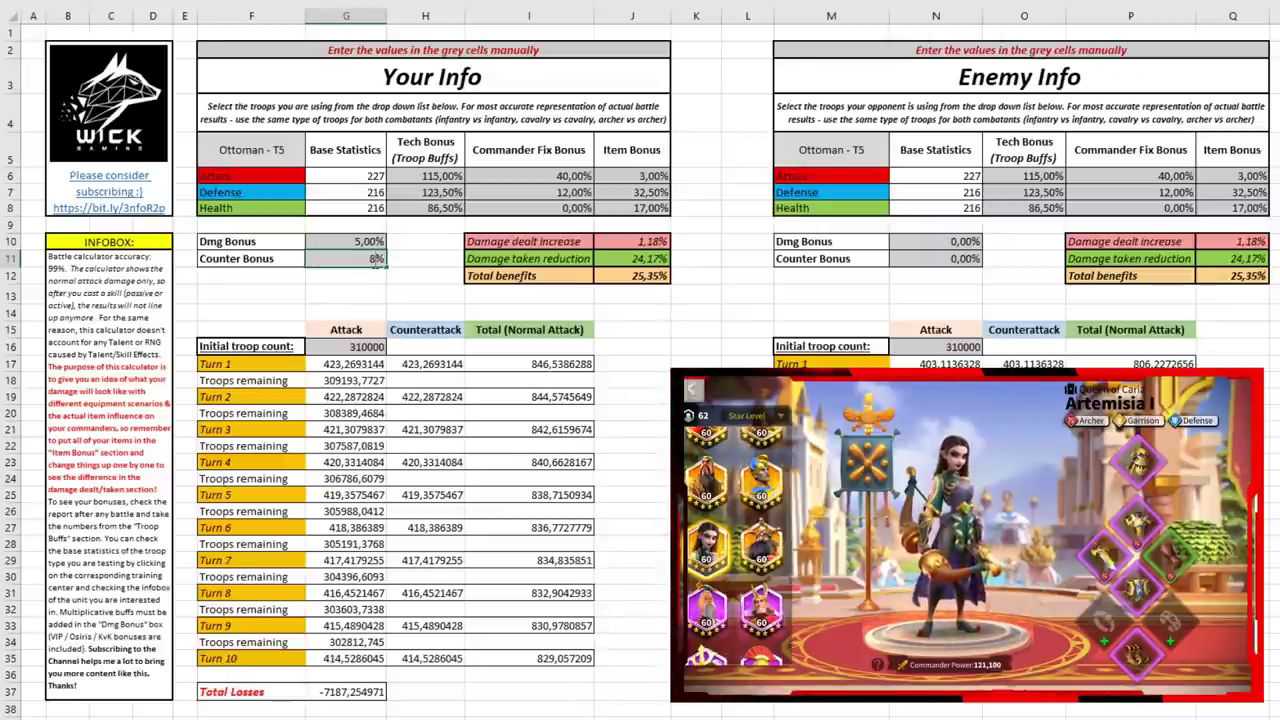
pyautogui.click(384, 364)
pyautogui.click(437, 363)
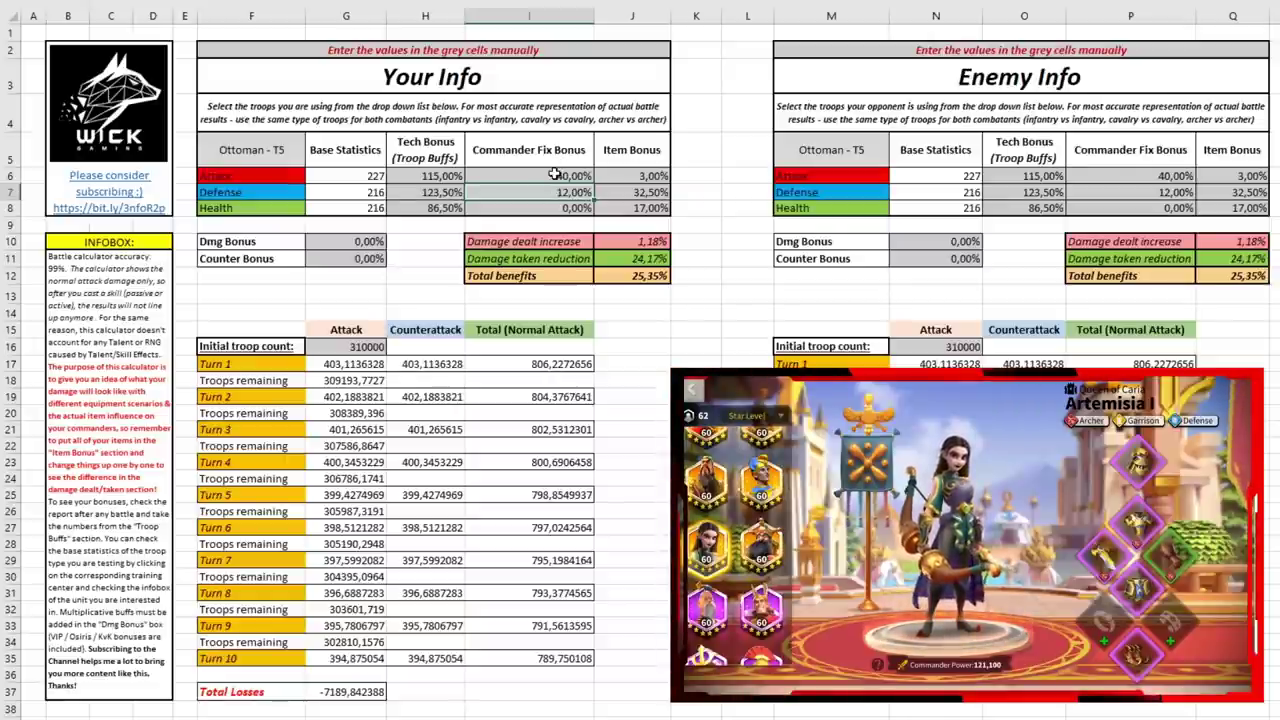
# Review your Commander Fix Bonus for attack and your Tech Bonus for attack and defense.
pyautogui.click(547, 175)
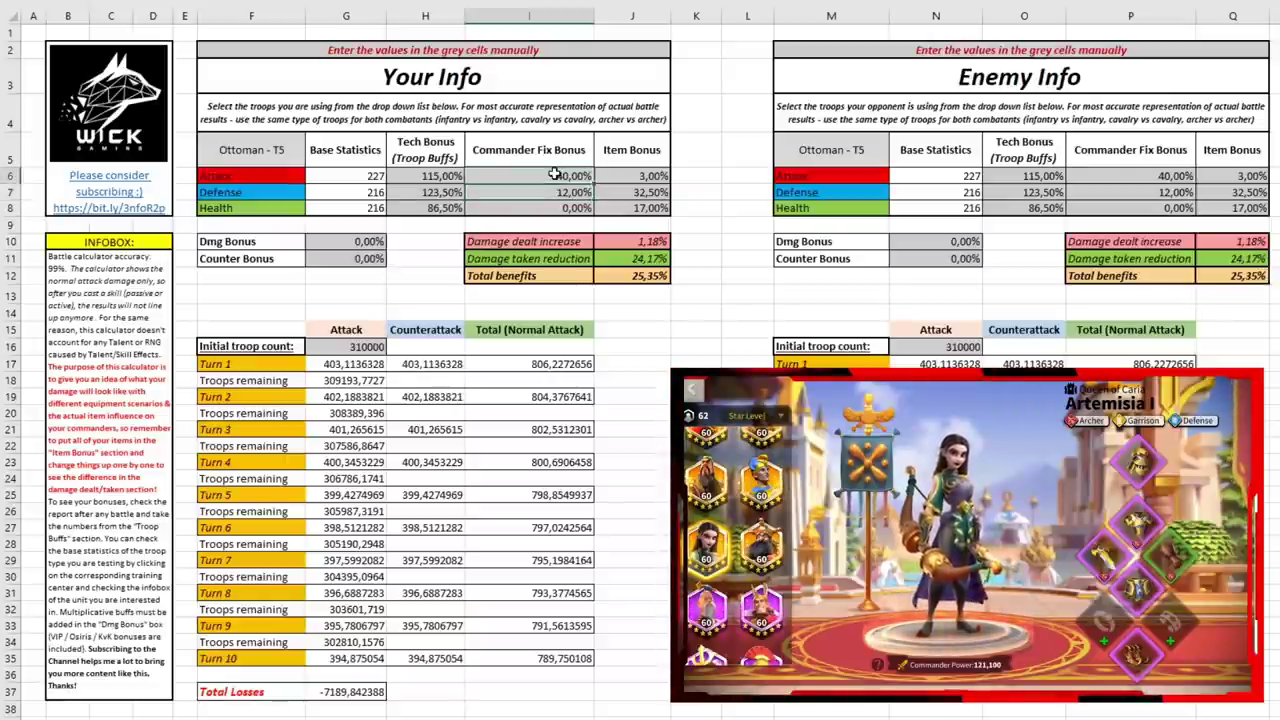
pyautogui.click(443, 176)
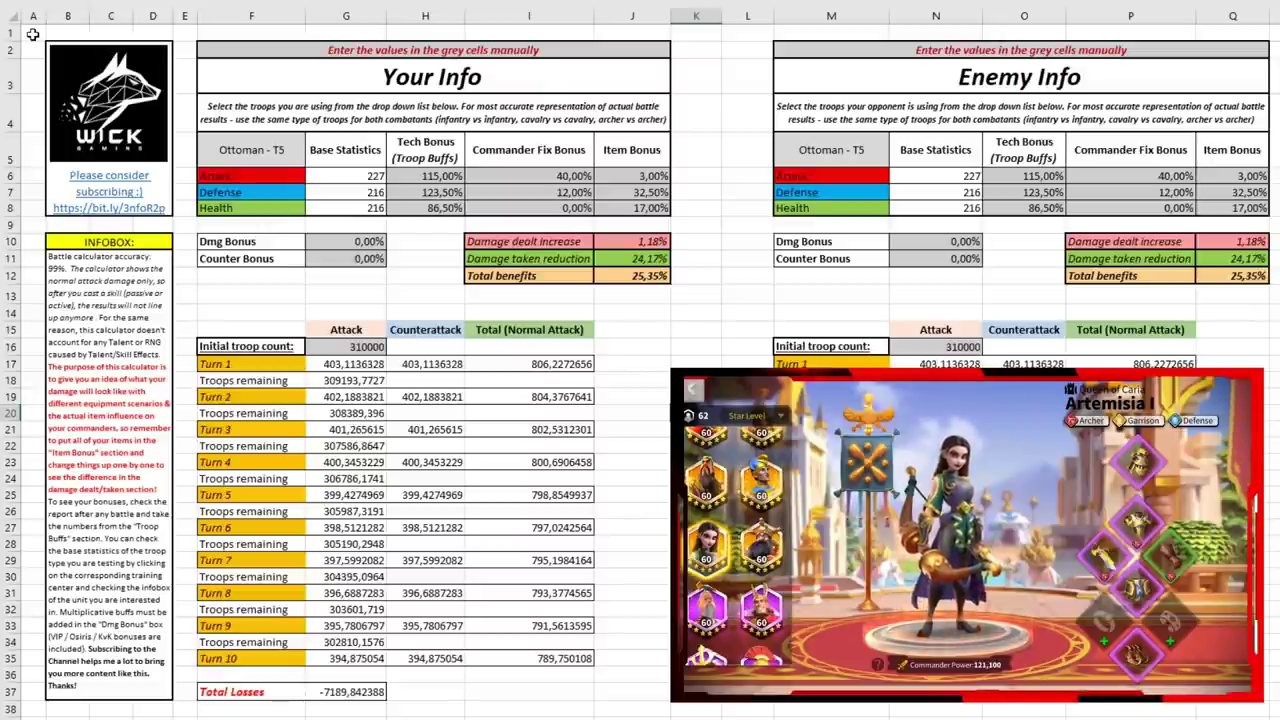
pyautogui.click(441, 195)
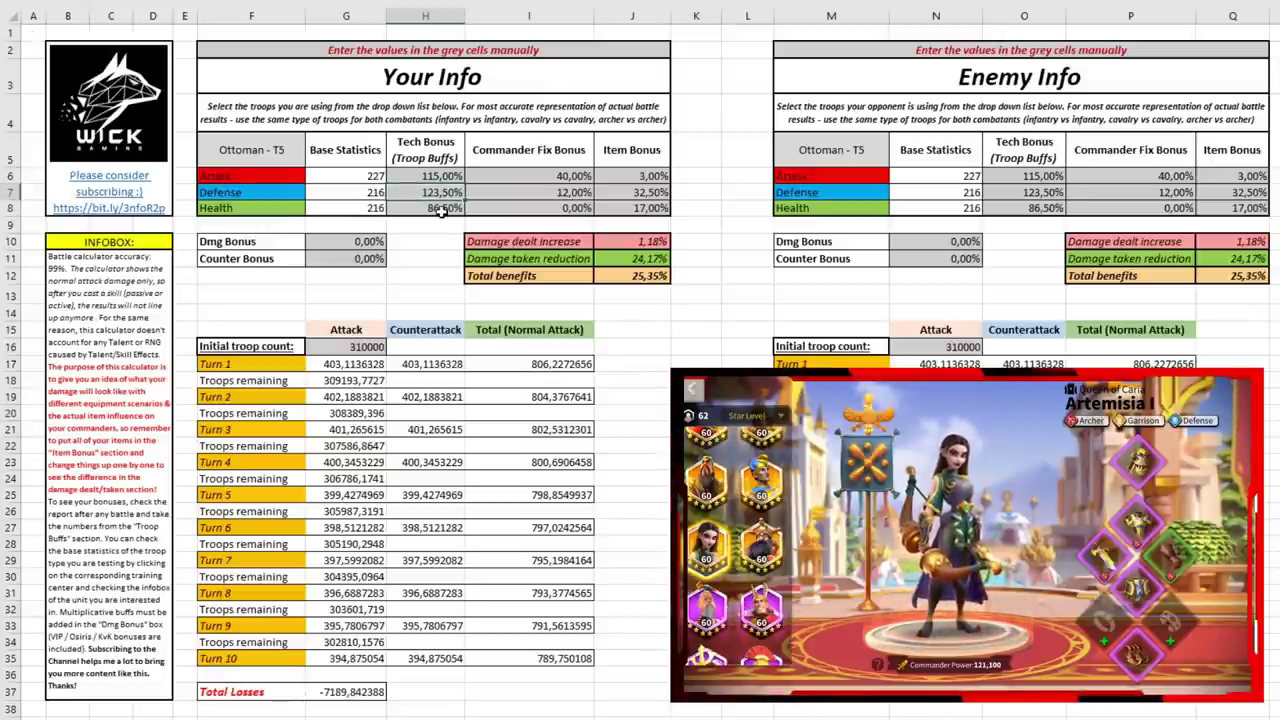